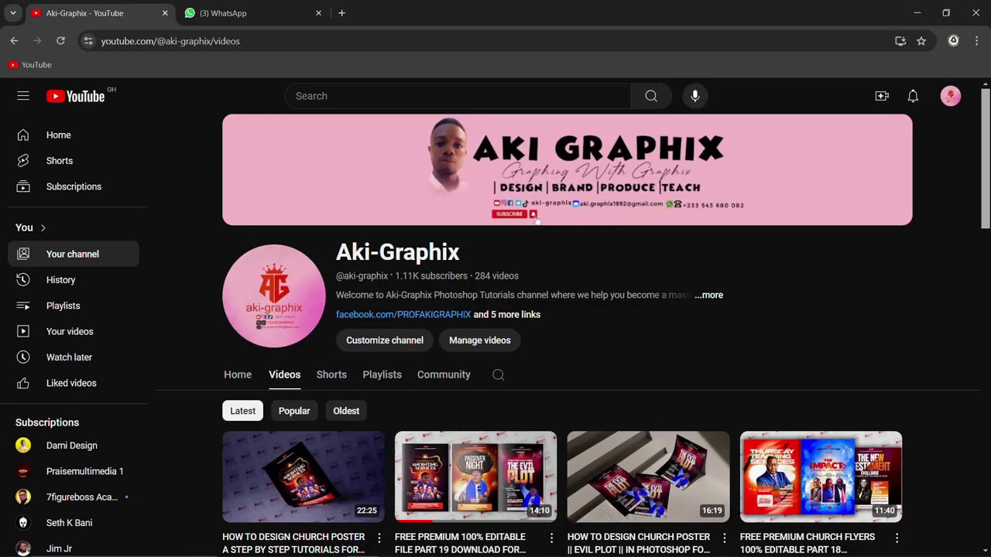
# Step: Scroll through the Aki-Graphix Videos list, then switch to the church flyer in Photoshop
pyautogui.scroll(-9, 529, 303)
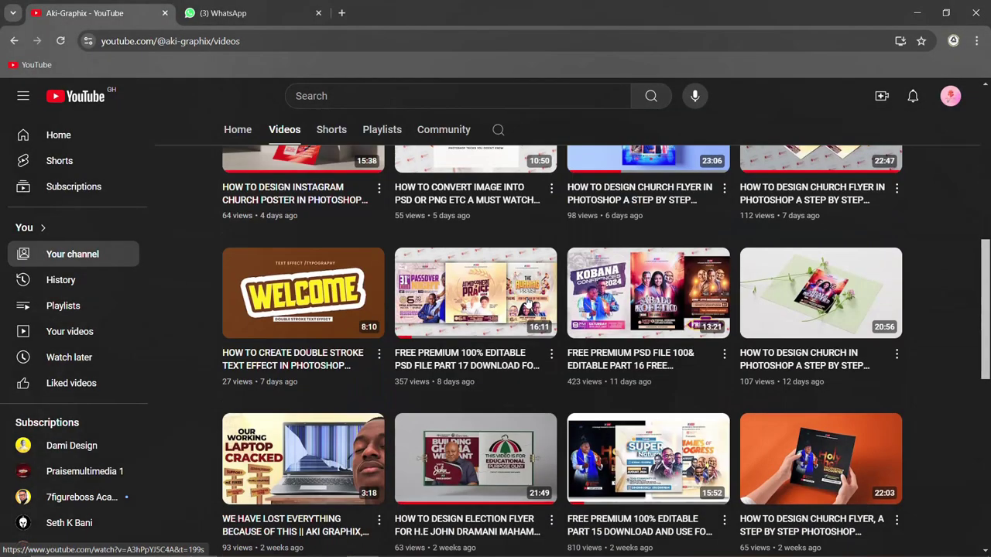
pyautogui.scroll(-5, 530, 303)
pyautogui.scroll(3, 528, 303)
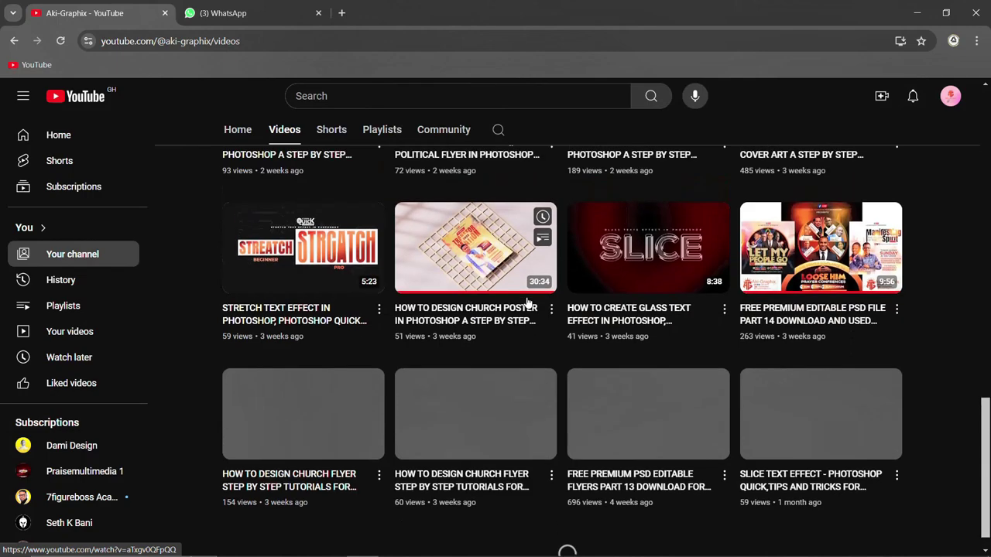
pyautogui.scroll(10, 527, 302)
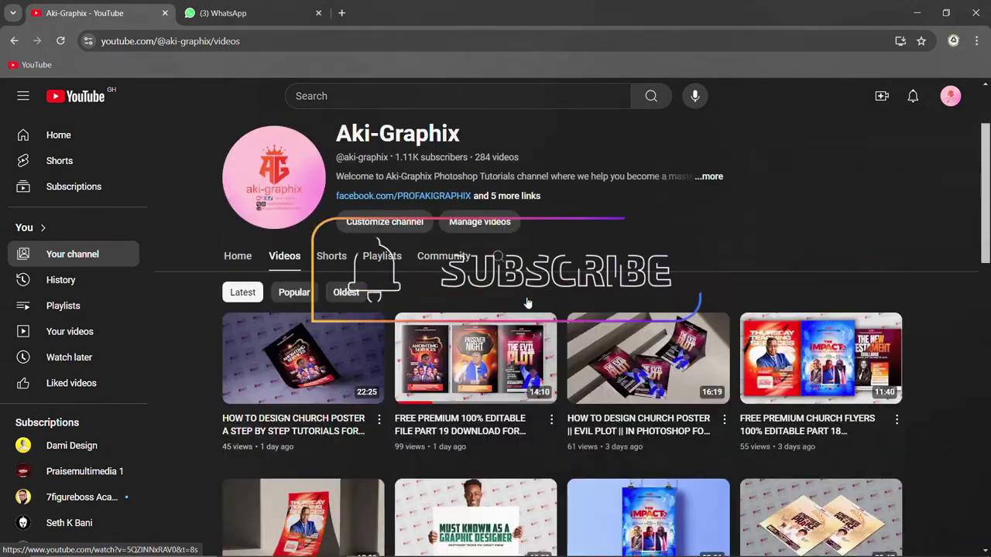
pyautogui.scroll(-10, 527, 302)
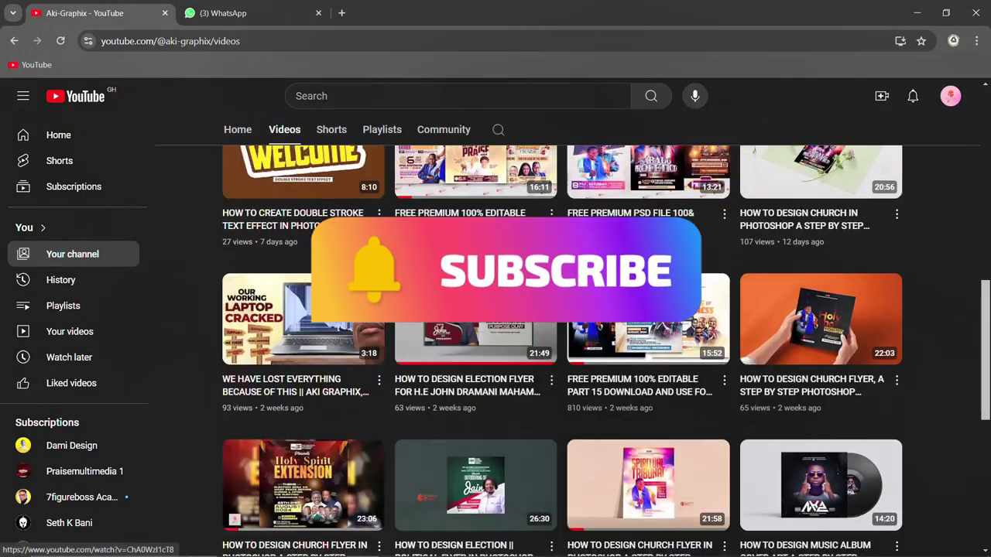
pyautogui.scroll(-1, 562, 525)
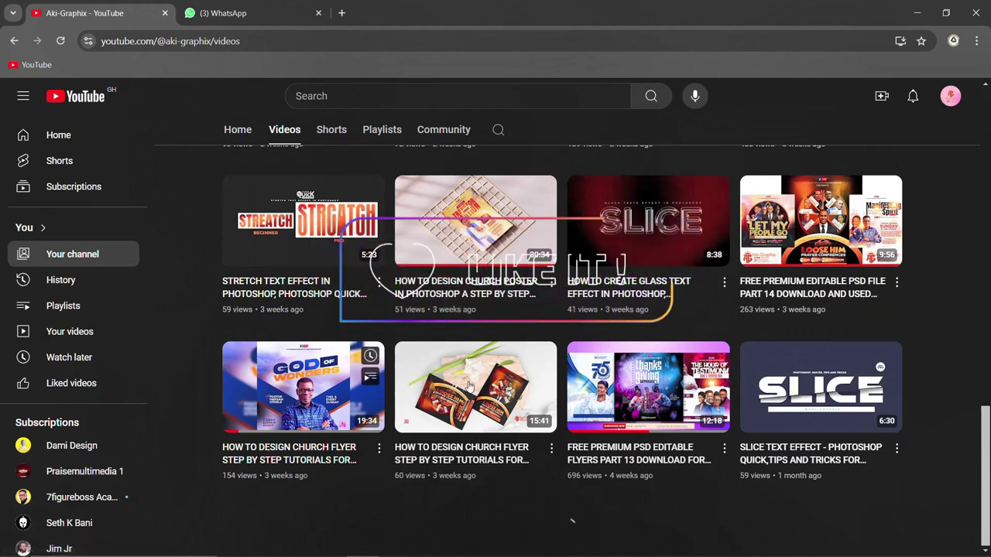
pyautogui.scroll(3, 645, 318)
pyautogui.scroll(3, 645, 317)
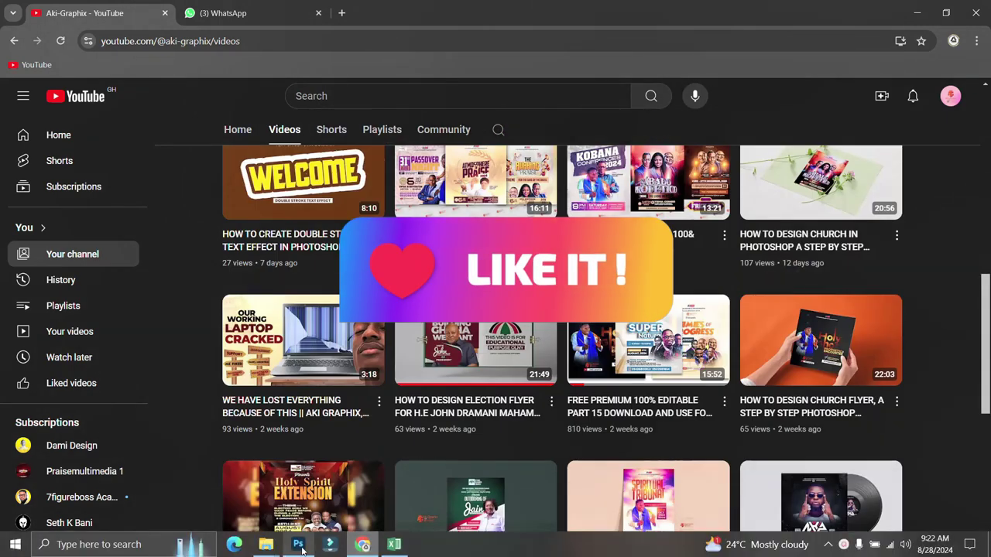
pyautogui.click(297, 546)
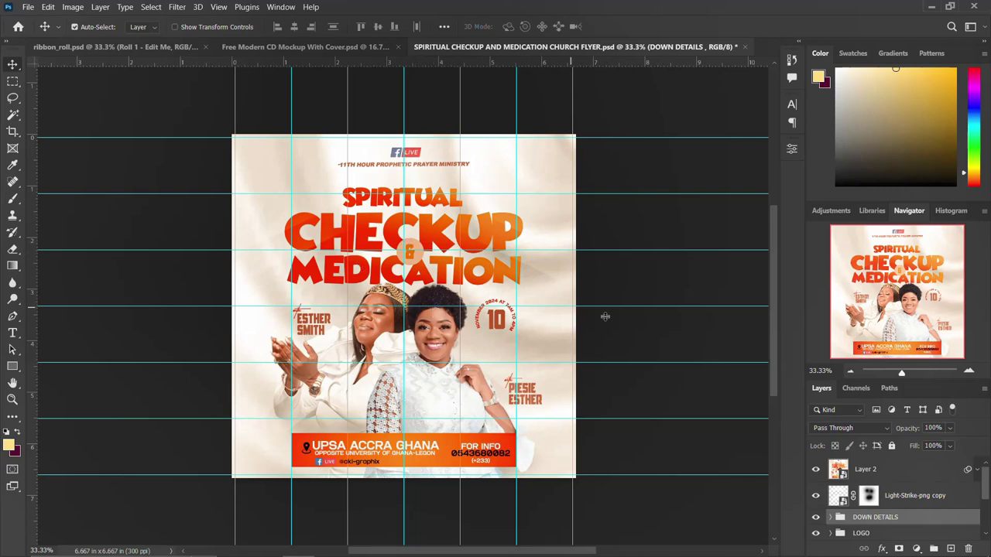
# Step: Select Layer 2, look over the flyer's asset folder and hide it, then start a new document
pyautogui.click(895, 469)
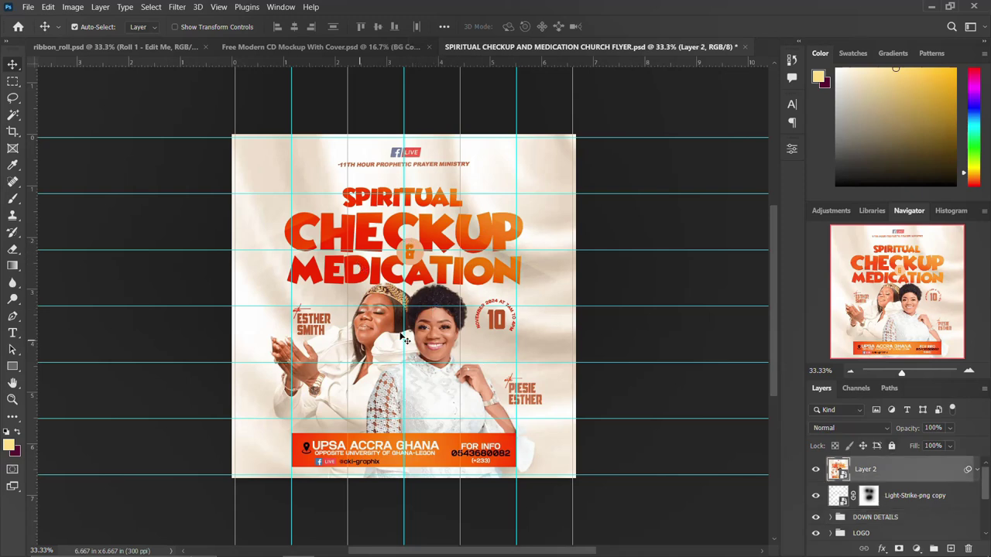
pyautogui.moveTo(266, 546)
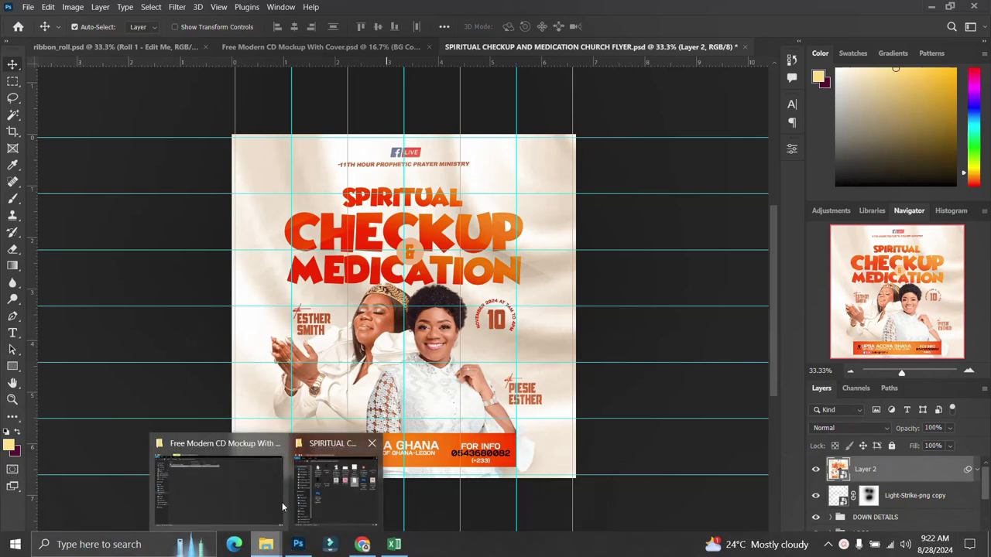
pyautogui.click(356, 495)
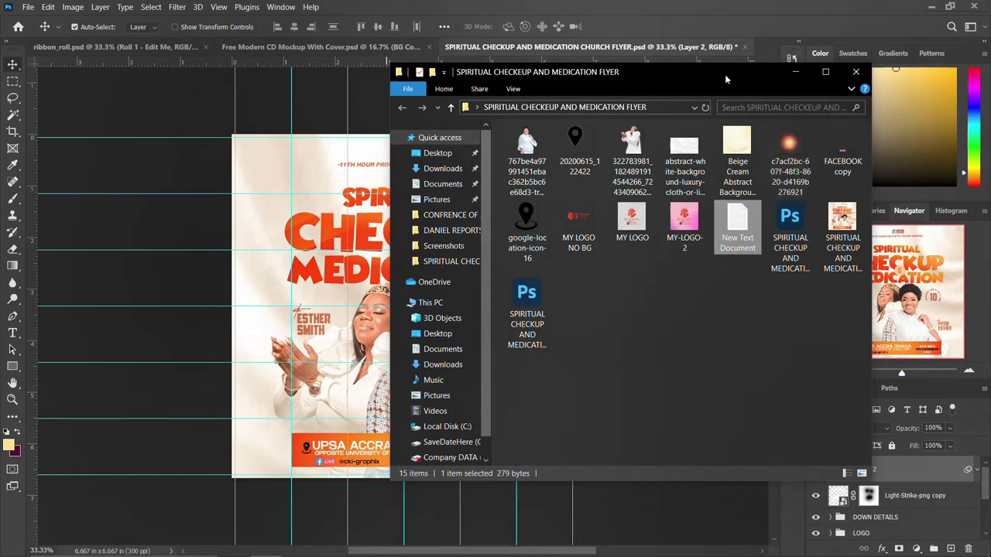
pyautogui.moveTo(717, 78); pyautogui.dragTo(821, 92)
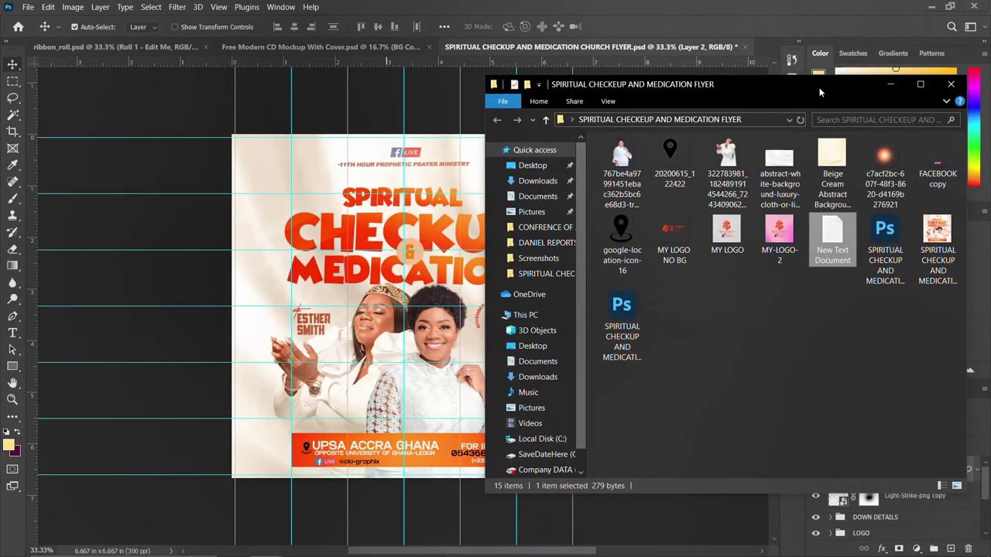
pyautogui.click(892, 87)
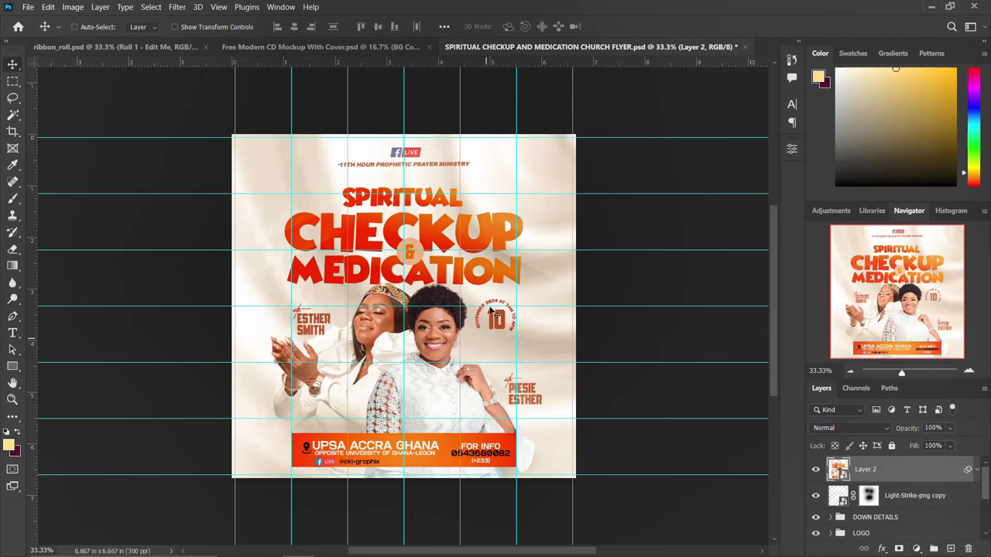
pyautogui.hotkey('ctrl', 'n')
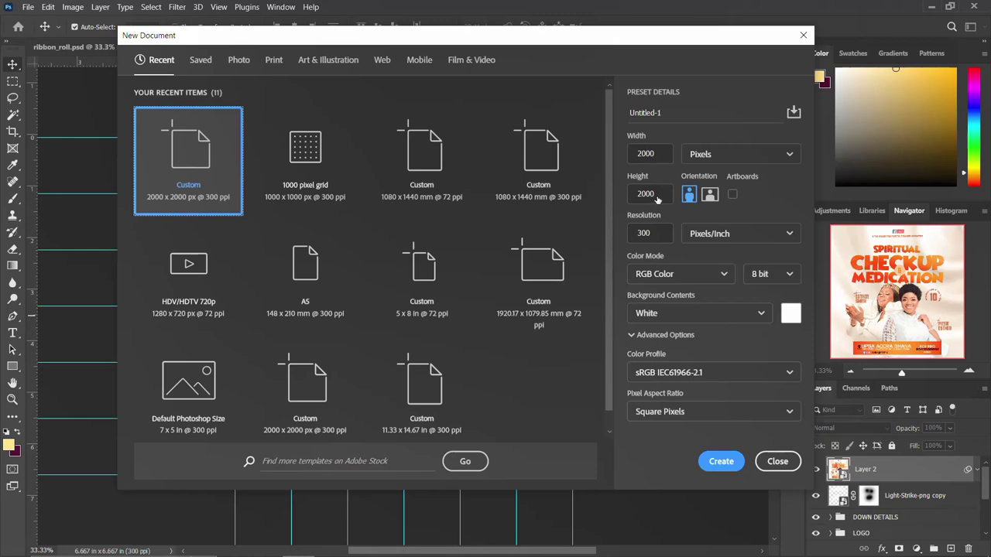
# Step: Copy the title 'SPIRITUAL CHECKUP AND MEDICATION' from the flyer's text file
pyautogui.click(660, 234)
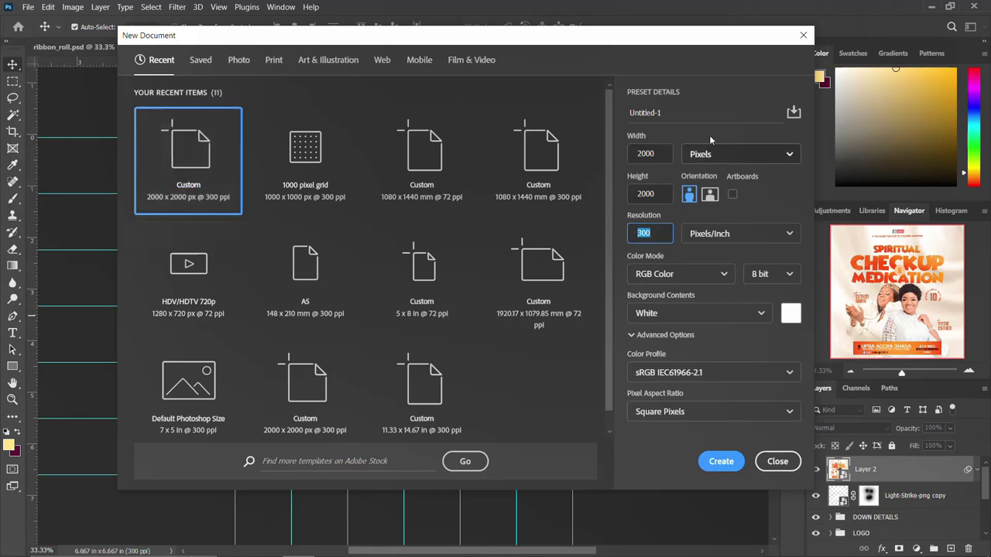
pyautogui.moveTo(394, 549)
pyautogui.moveTo(278, 548)
pyautogui.click(334, 500)
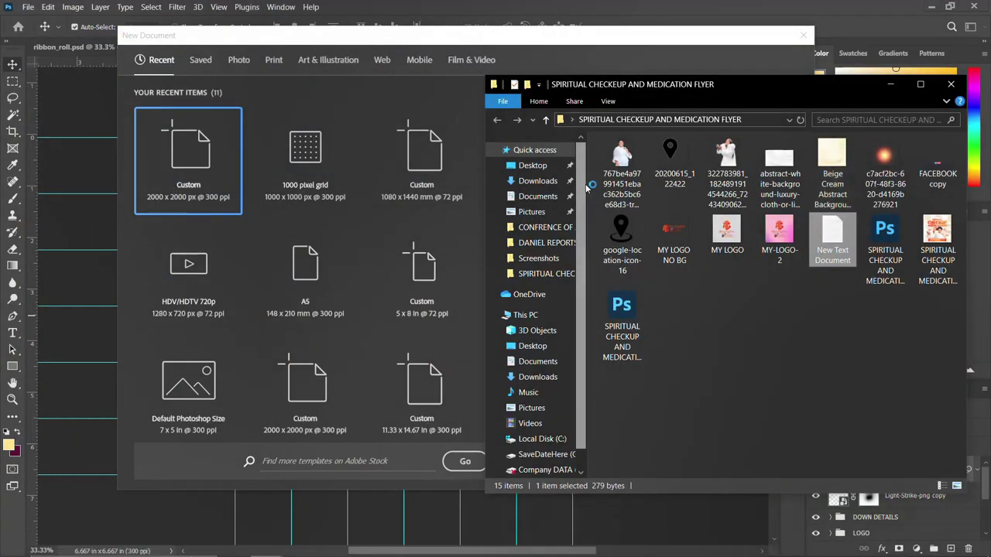
pyautogui.doubleClick(826, 232)
pyautogui.moveTo(712, 145); pyautogui.dragTo(529, 150)
pyautogui.hotkey('ctrl', 'c')
# Step: Name the document 'SPIRITUAL CHECKUP AND MEDICATION FLYER' and create it at 2000×2000 px, 300 ppi
pyautogui.click(366, 112)
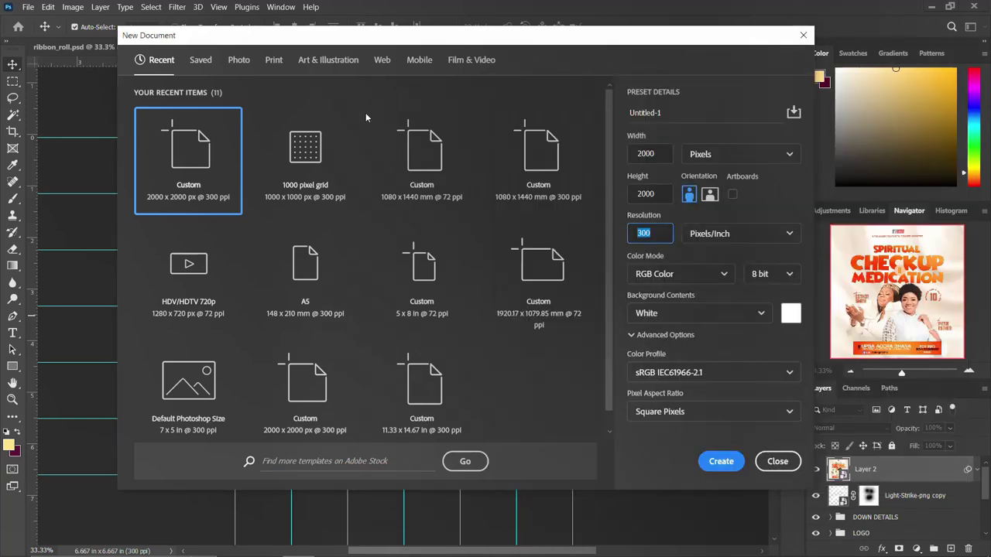
pyautogui.moveTo(662, 113); pyautogui.dragTo(599, 114)
pyautogui.hotkey('ctrl', 'v')
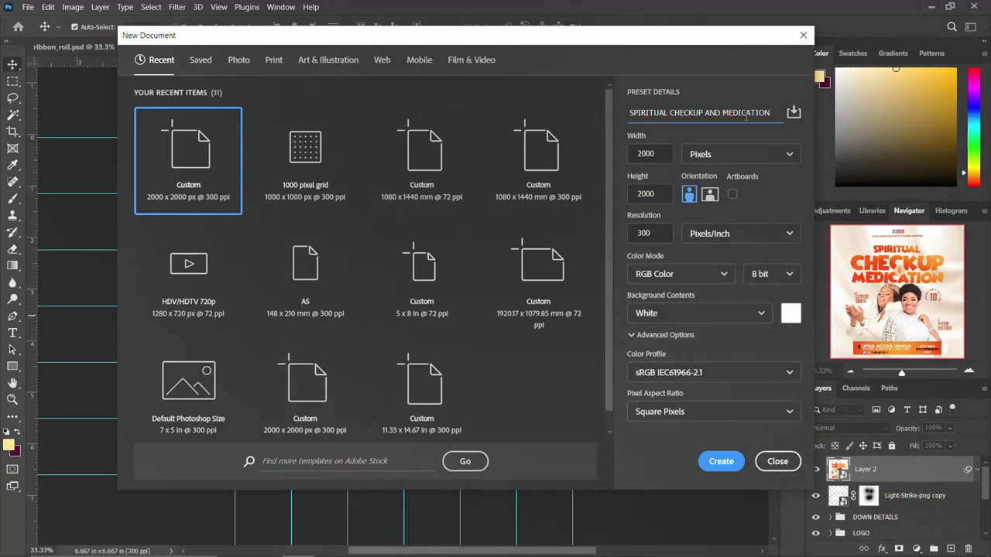
pyautogui.write('FLYER')
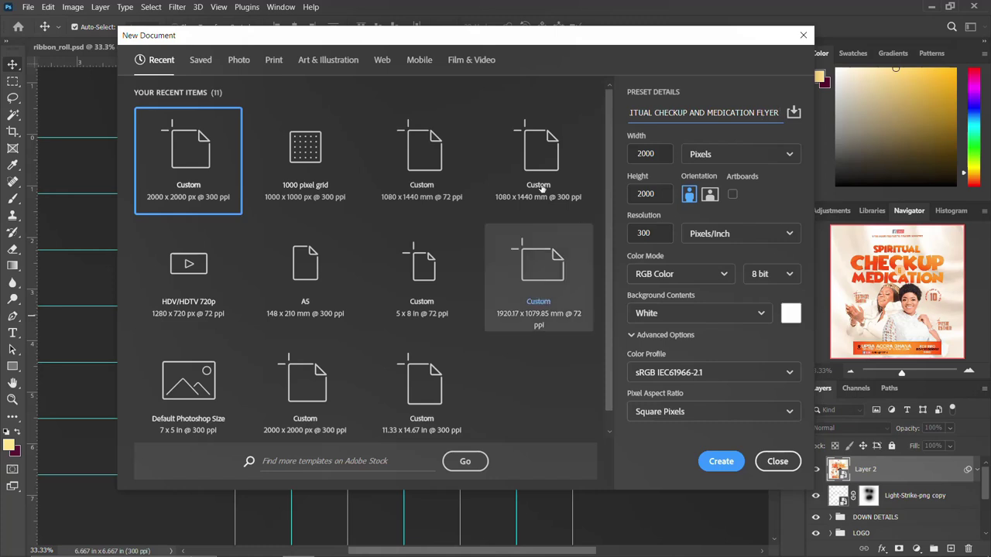
pyautogui.click(665, 154)
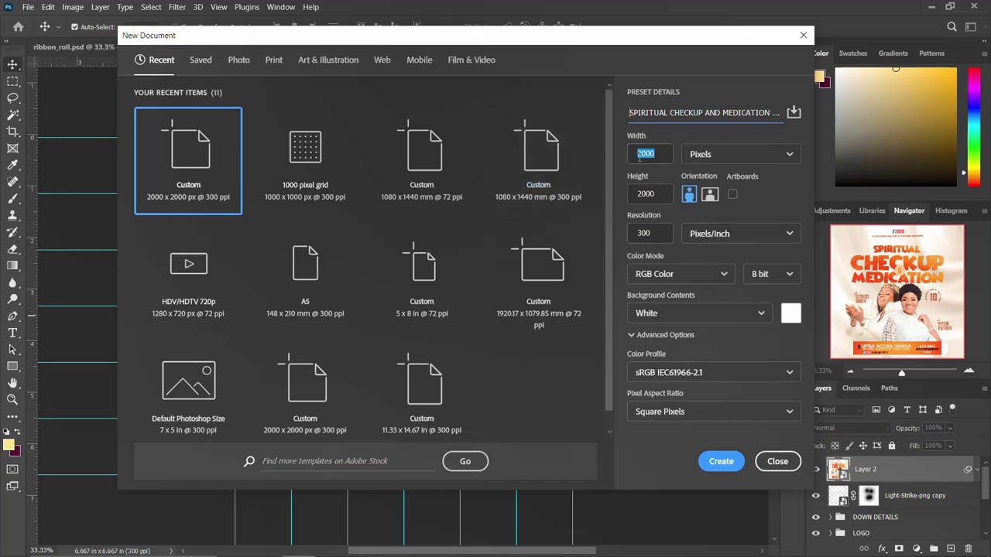
pyautogui.click(654, 194)
pyautogui.click(652, 233)
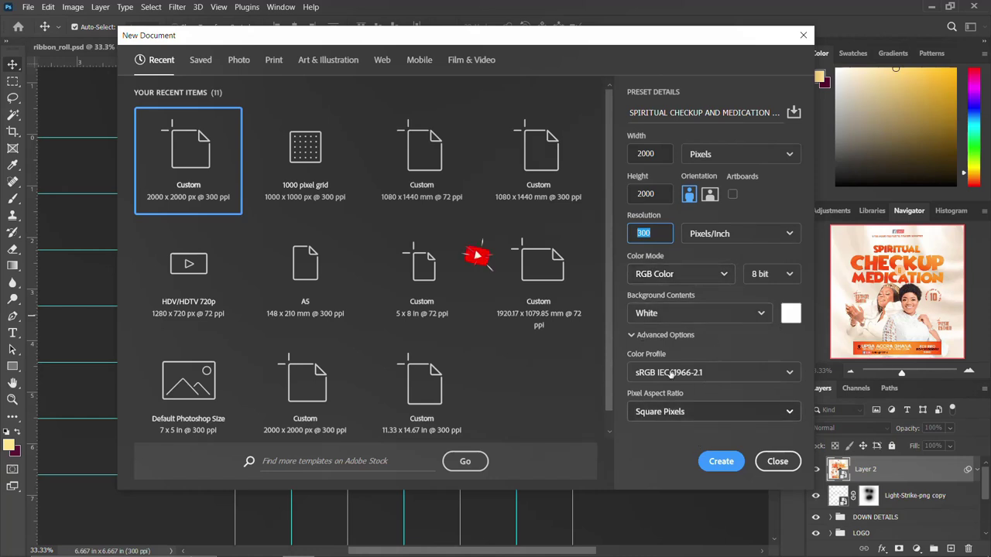
pyautogui.click(721, 461)
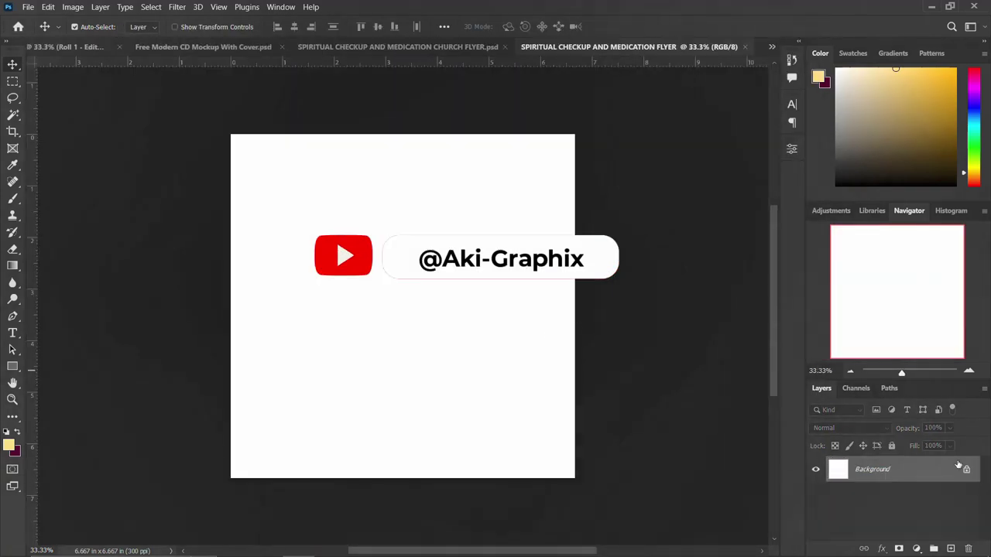
# Step: Unlock the Background layer and drop the white silk image onto the canvas
pyautogui.click(966, 469)
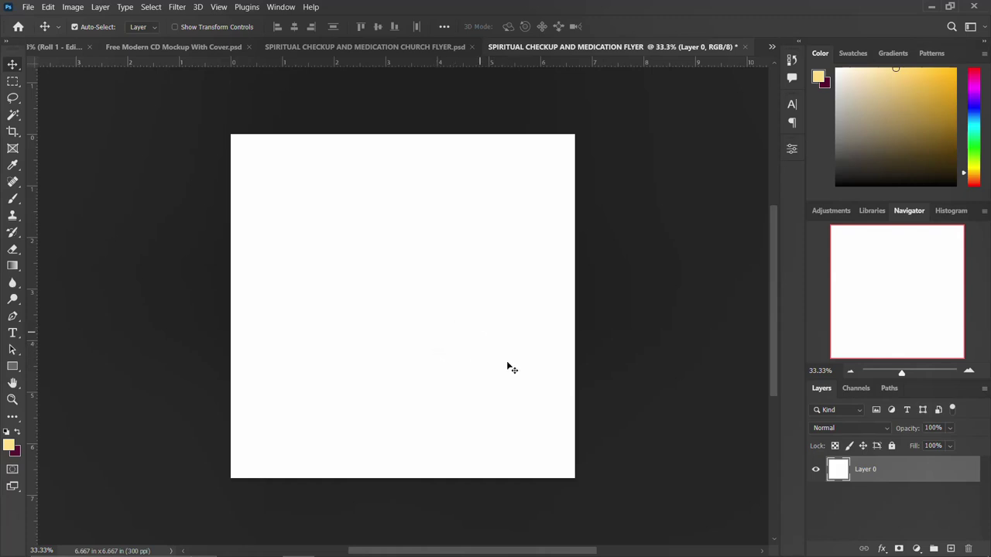
pyautogui.moveTo(273, 549)
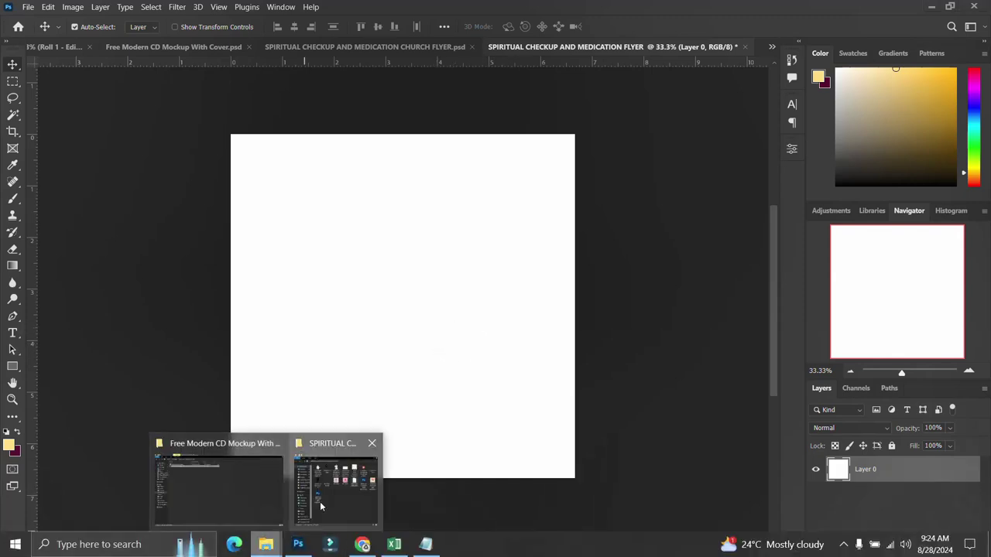
pyautogui.click(320, 502)
pyautogui.moveTo(781, 170); pyautogui.dragTo(367, 365)
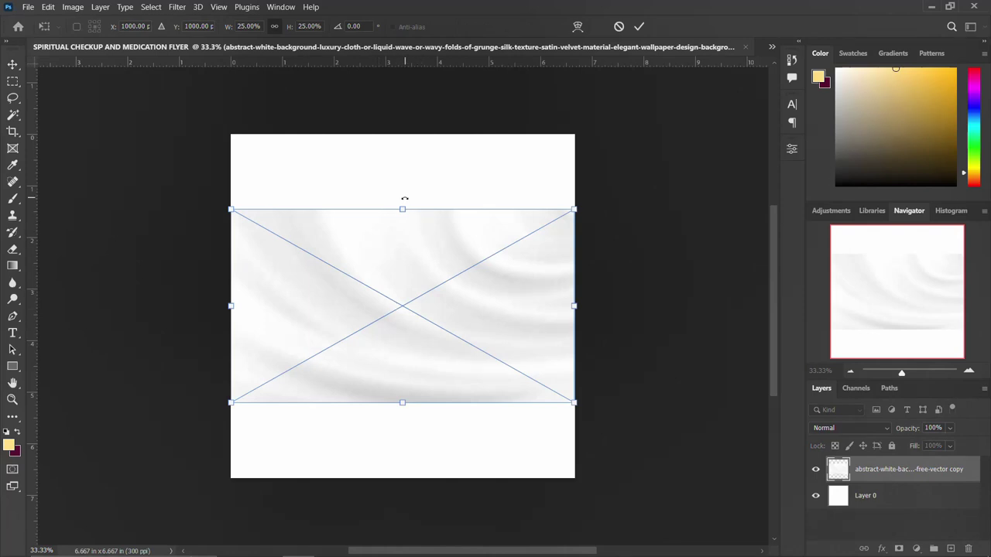
# Step: Stretch the silk to the full canvas height and duplicate the silk layer
pyautogui.moveTo(402, 209); pyautogui.dragTo(407, 136)
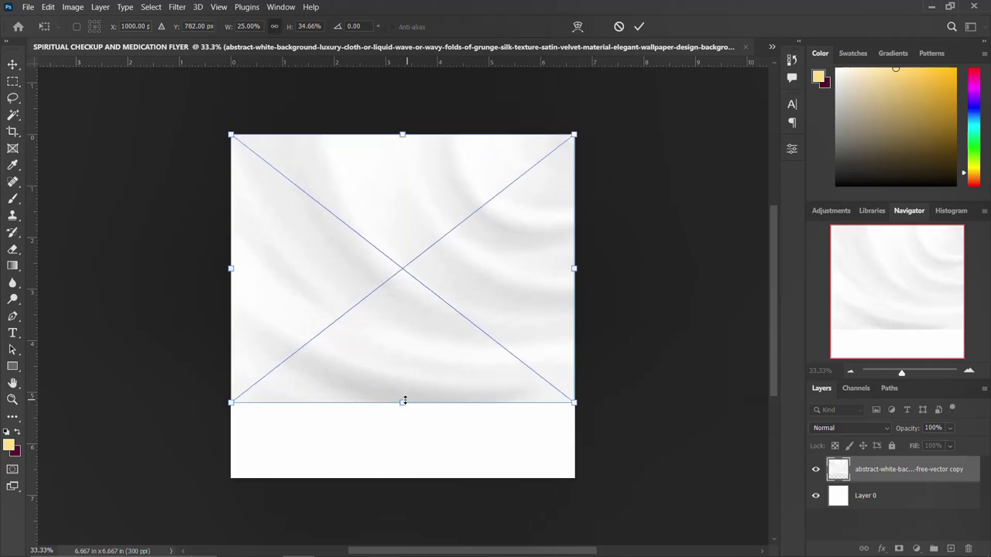
pyautogui.moveTo(404, 405); pyautogui.dragTo(400, 482)
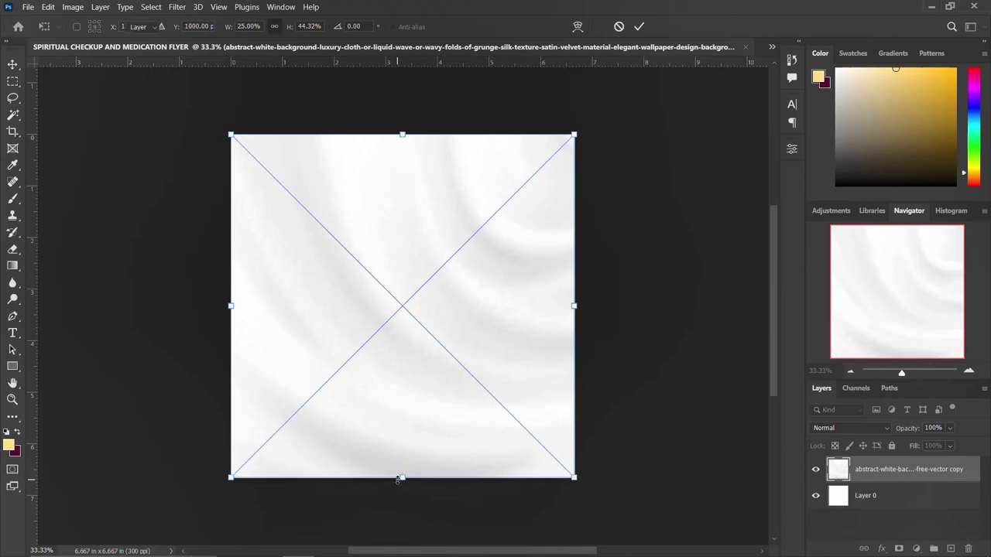
pyautogui.press('Return')
pyautogui.hotkey('ctrl', 'j')
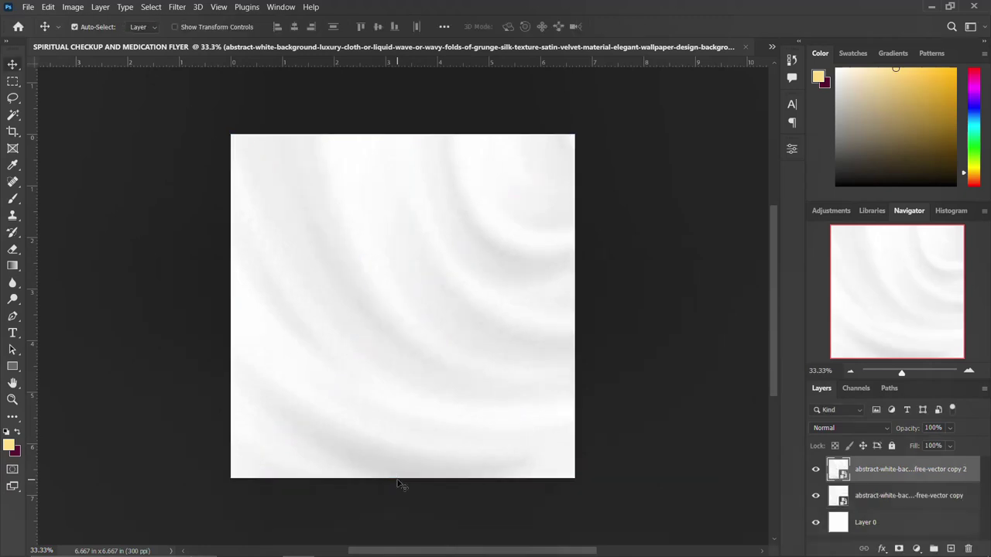
# Step: Set the top silk copy to Multiply and add a Curves adjustment darkening the shadows
pyautogui.click(855, 428)
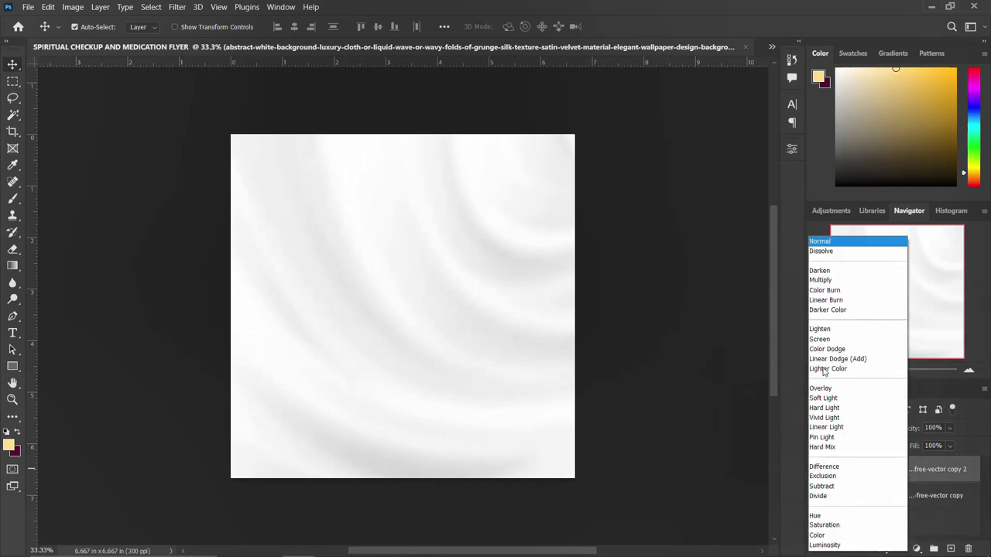
pyautogui.click(832, 280)
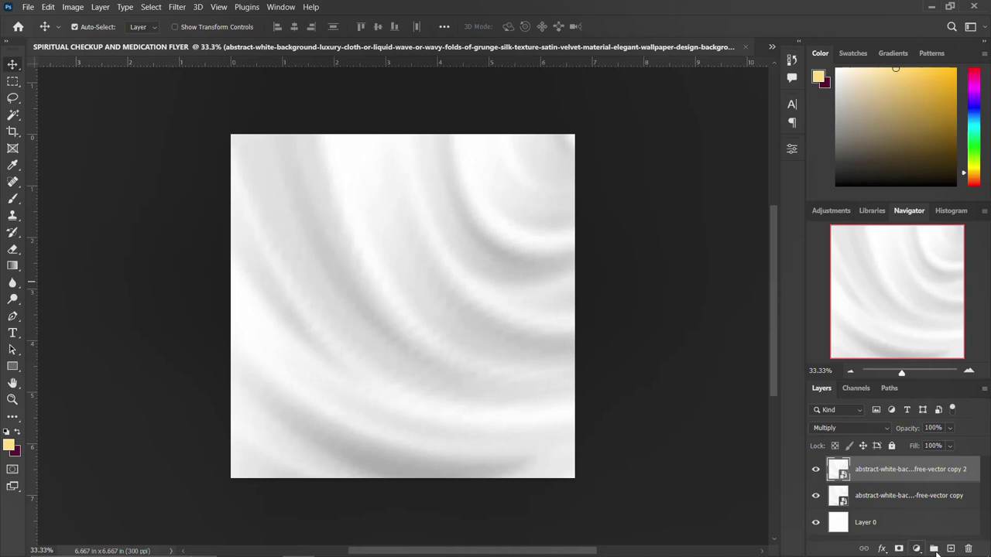
pyautogui.click(917, 548)
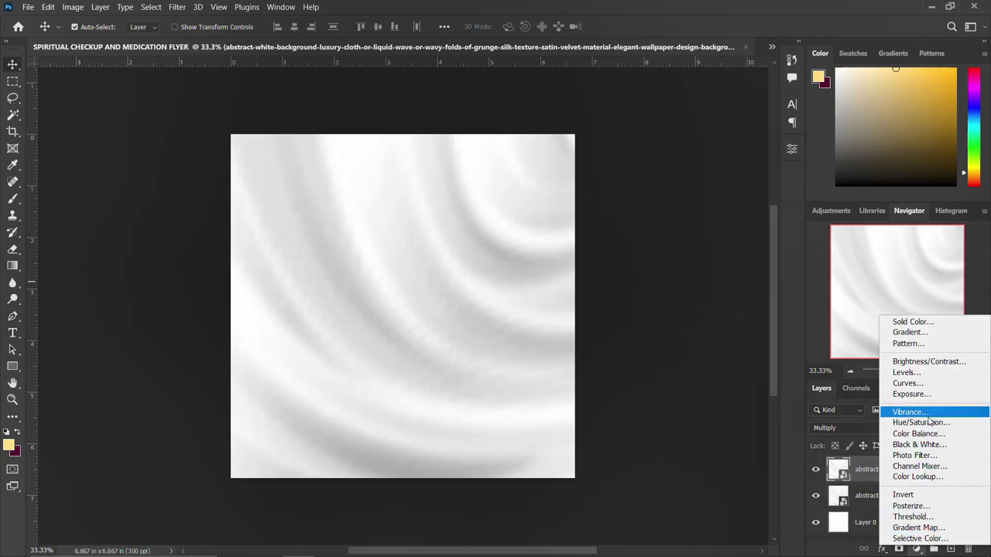
pyautogui.click(920, 384)
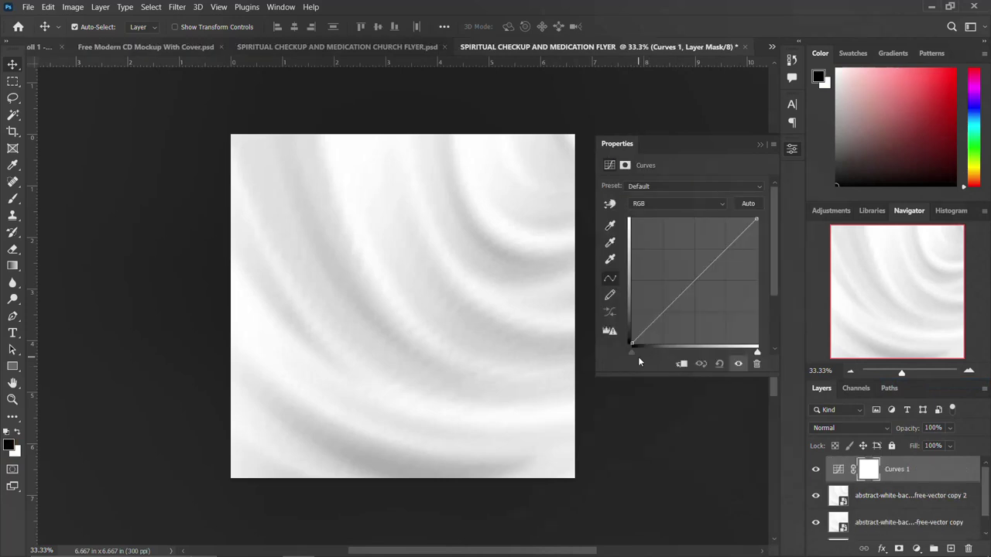
pyautogui.moveTo(630, 350); pyautogui.dragTo(659, 354)
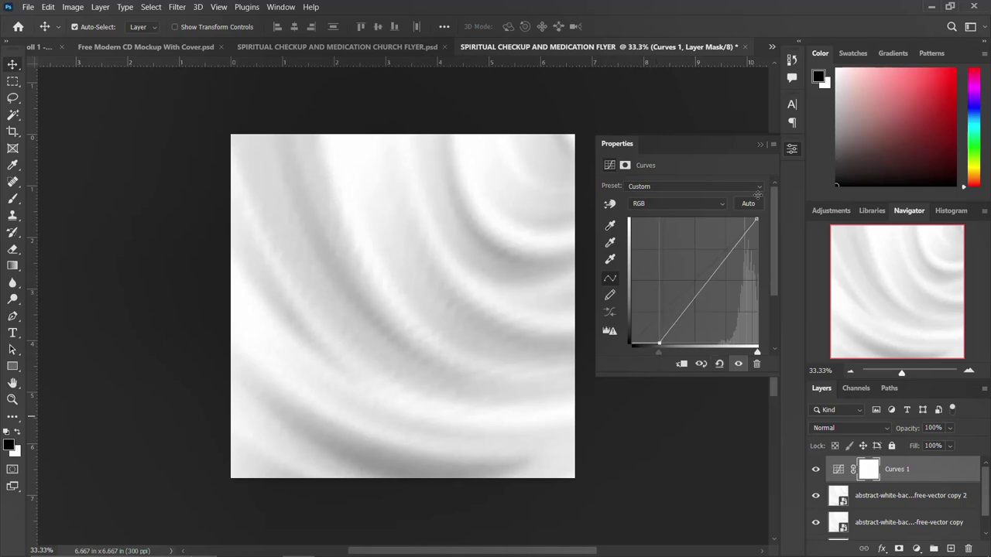
pyautogui.click(791, 151)
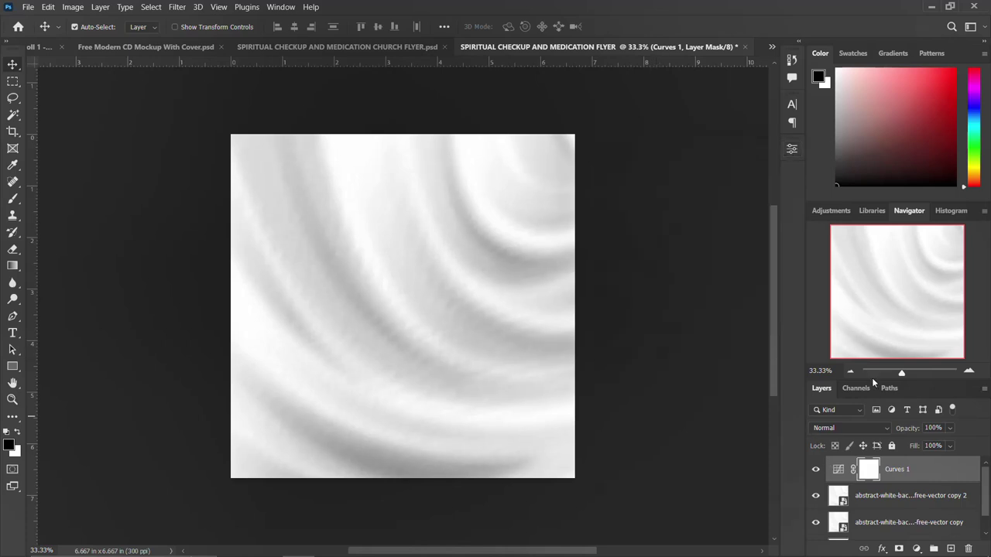
pyautogui.click(817, 471)
pyautogui.click(816, 470)
pyautogui.click(816, 470)
pyautogui.click(816, 470)
pyautogui.click(816, 470)
# Step: Select all the layers down to Layer 0 and group them as BACKGROUND
pyautogui.scroll(-1, 933, 469)
pyautogui.keyDown('shift'); pyautogui.click(886, 529); pyautogui.keyUp('shift')
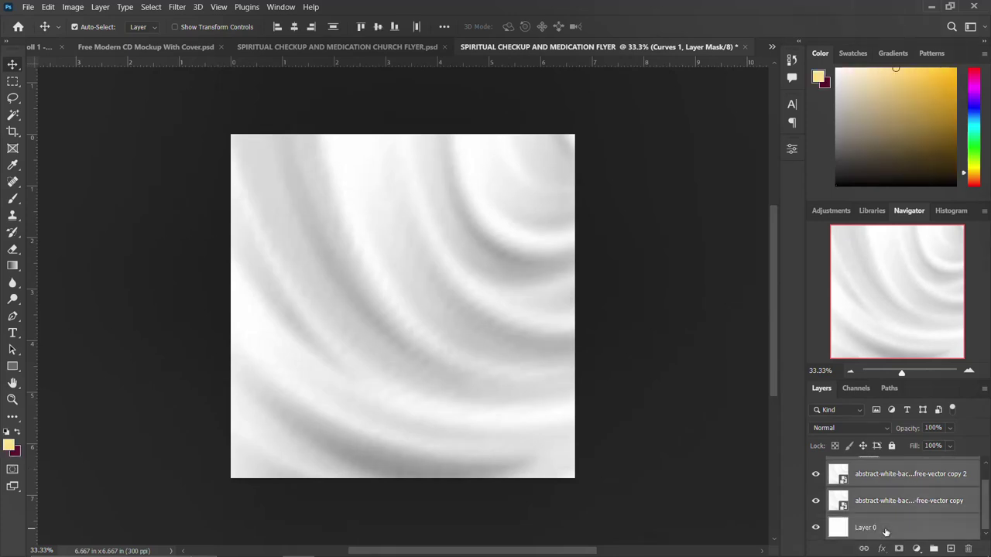
pyautogui.hotkey('ctrl', 'g')
pyautogui.doubleClick(864, 463)
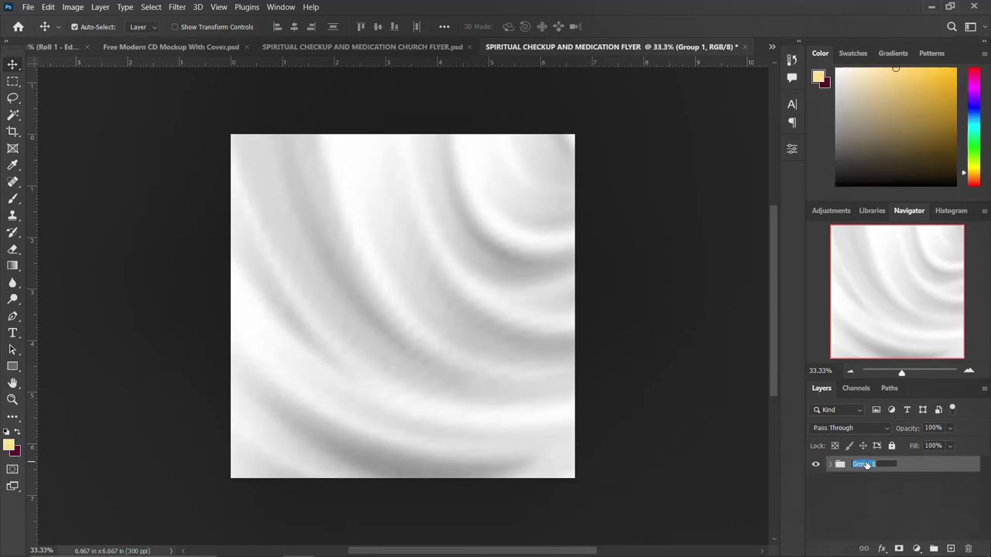
pyautogui.write('BA')
pyautogui.press('Return')
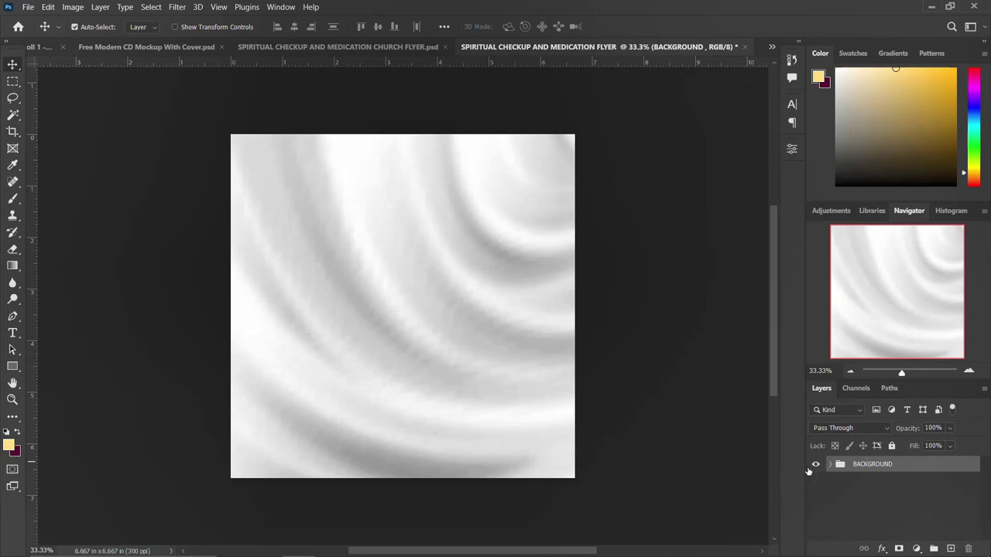
pyautogui.click(816, 464)
pyautogui.click(816, 465)
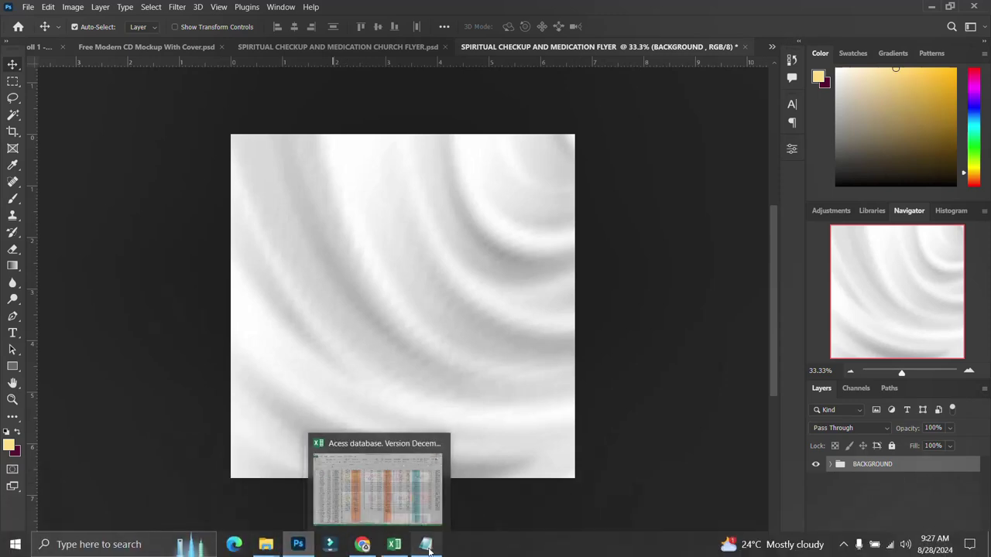
# Step: Add a text layer near the top reading SPIRITUAL, copied from the notes
pyautogui.click(427, 545)
pyautogui.moveTo(600, 168); pyautogui.dragTo(534, 162)
pyautogui.hotkey('ctrl', 'c')
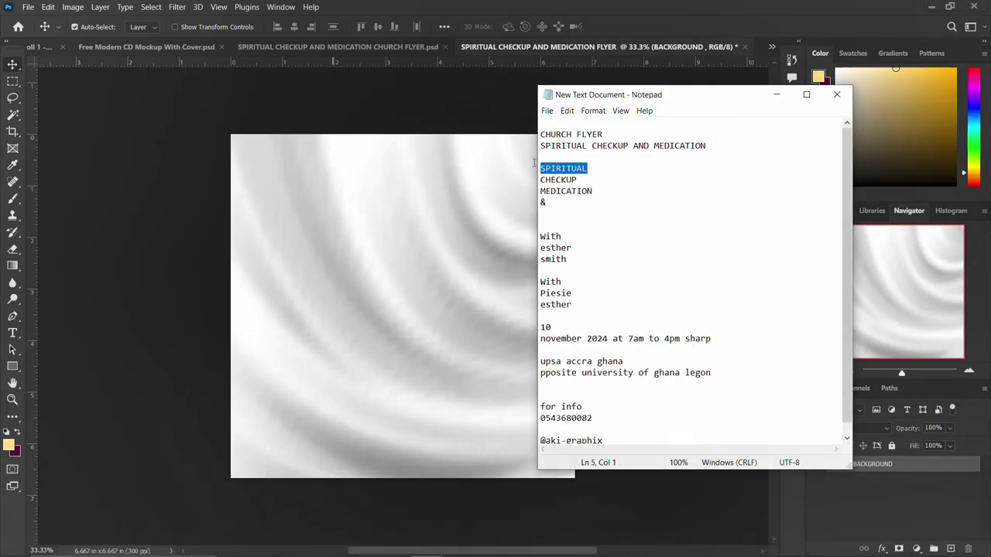
pyautogui.click(336, 178)
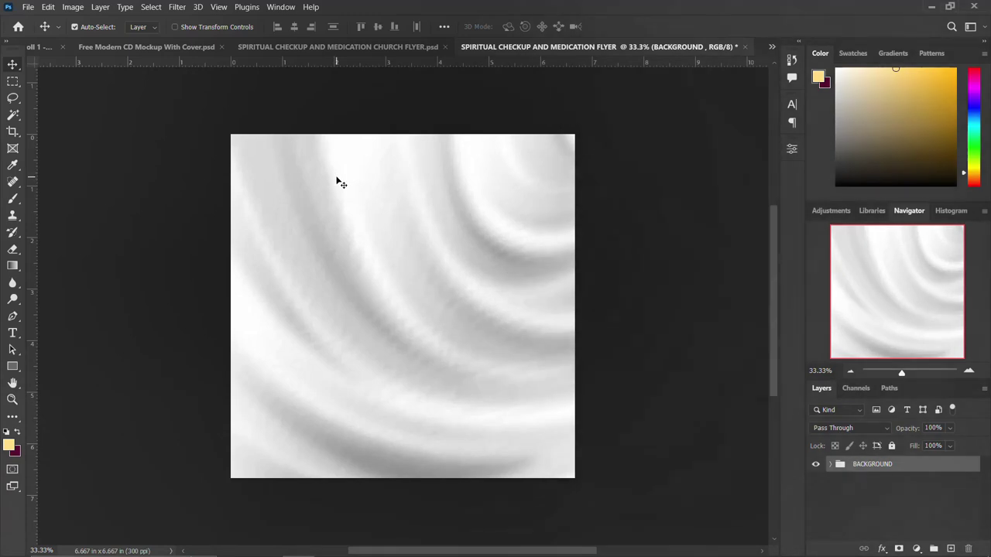
pyautogui.press('t')
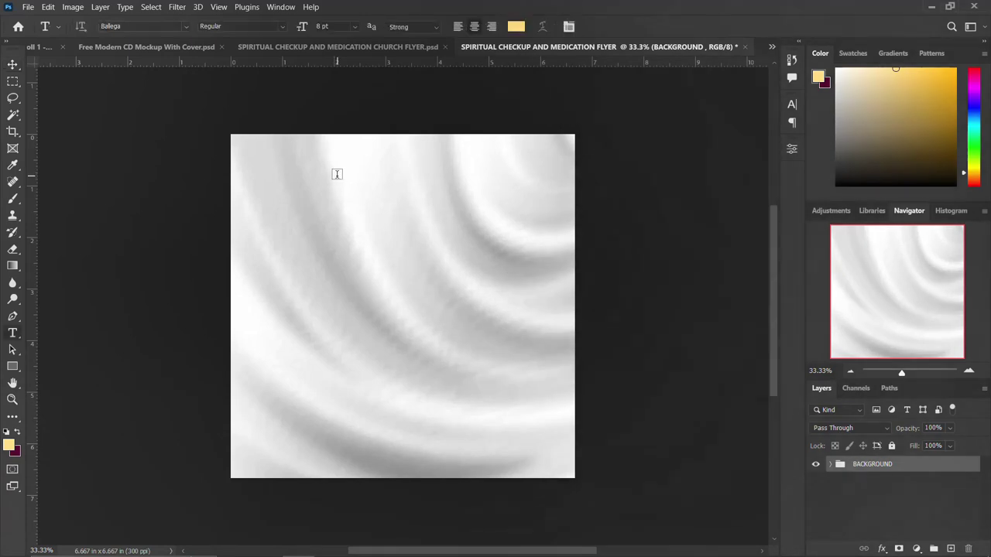
pyautogui.click(378, 168)
pyautogui.hotkey('ctrl', 'v')
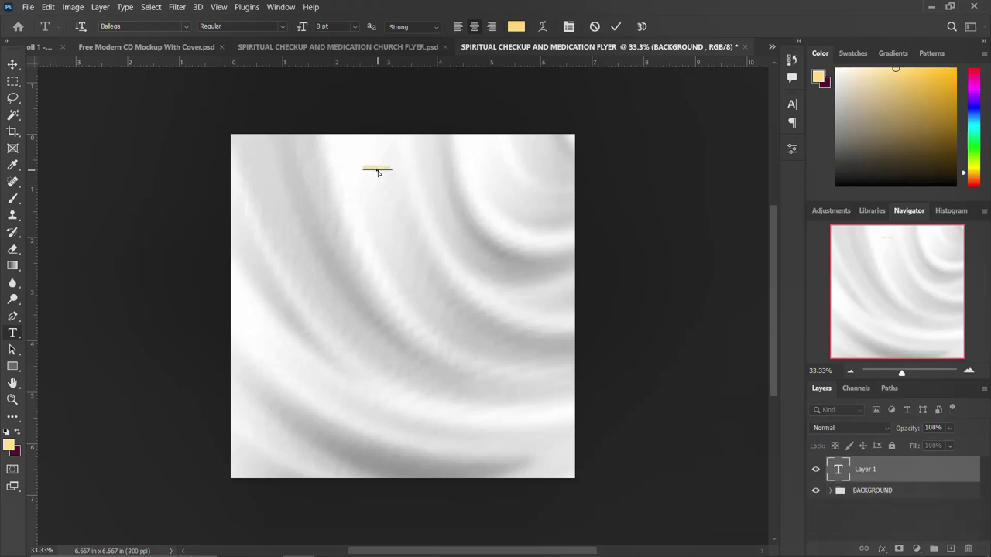
pyautogui.hotkey('ctrl', 'Return')
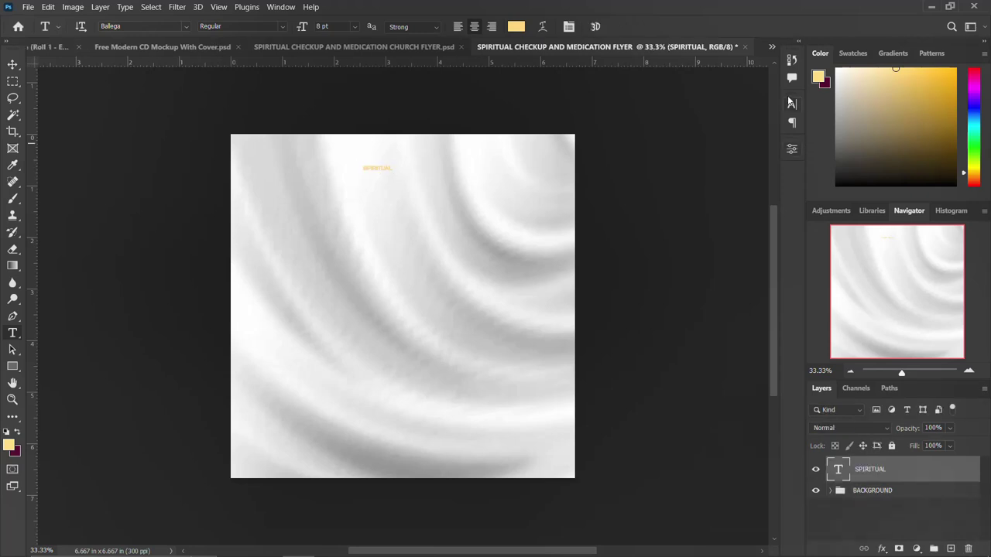
# Step: Set the SPIRITUAL text to the Wicked Mouse font at 20 pt
pyautogui.click(791, 106)
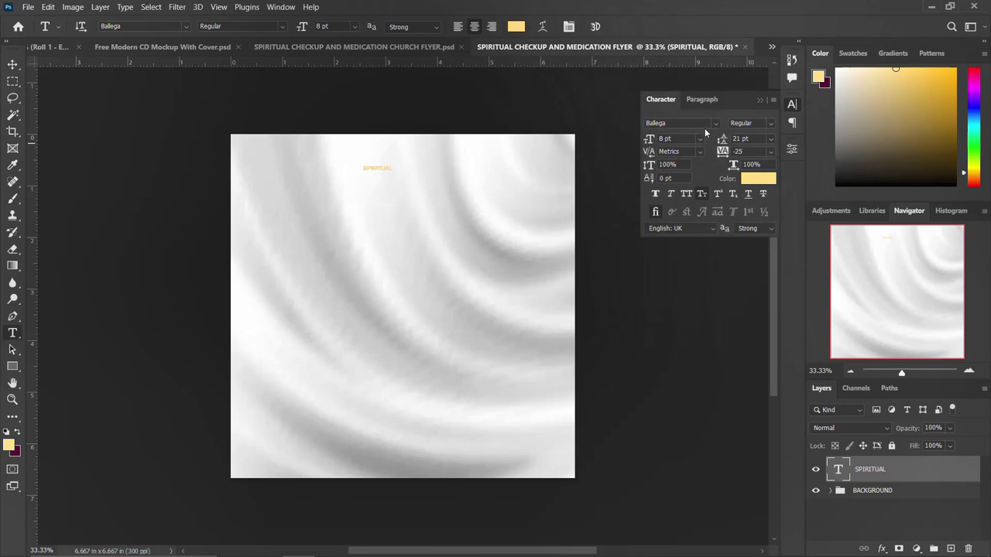
pyautogui.click(715, 123)
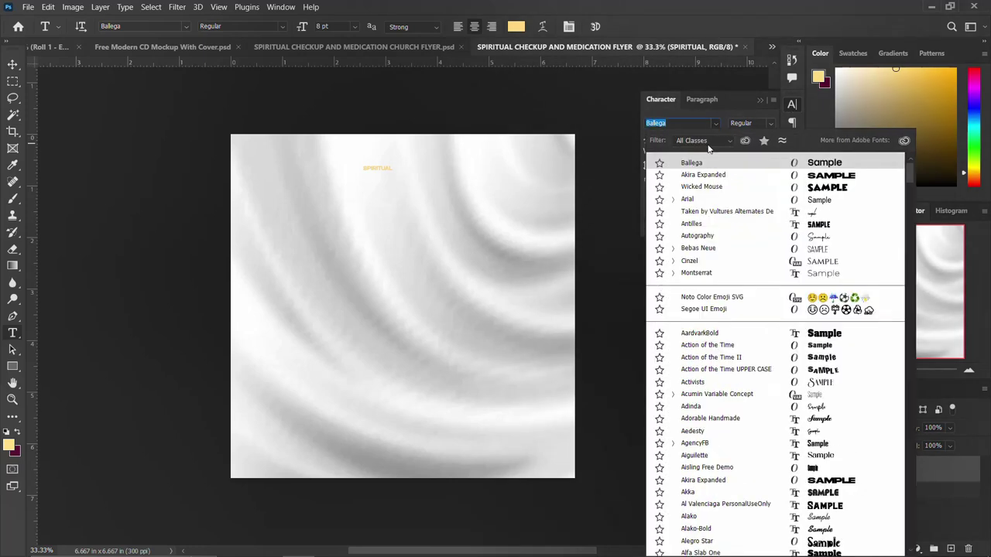
pyautogui.click(689, 189)
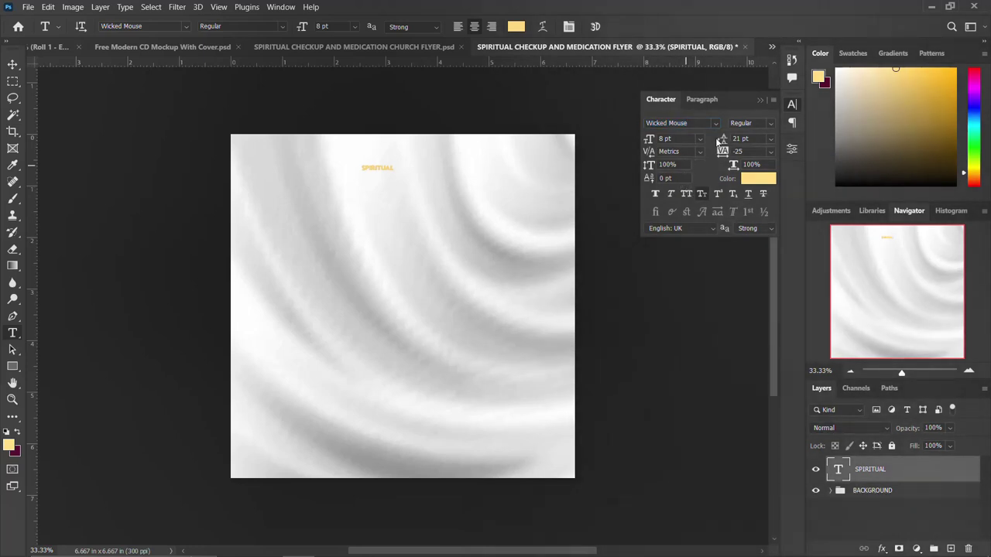
pyautogui.click(793, 106)
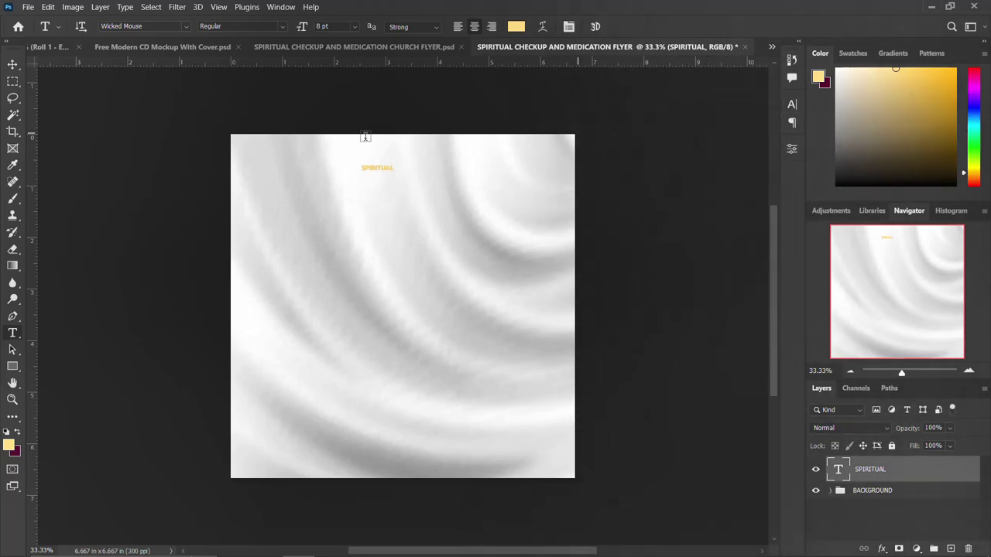
pyautogui.click(793, 106)
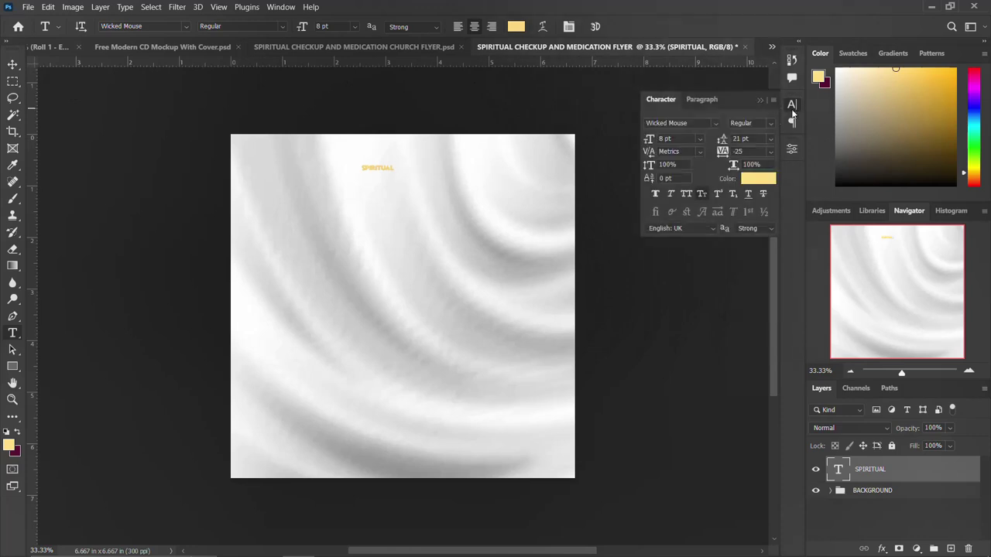
pyautogui.click(661, 138)
pyautogui.write('20')
pyautogui.press('Return')
pyautogui.click(791, 104)
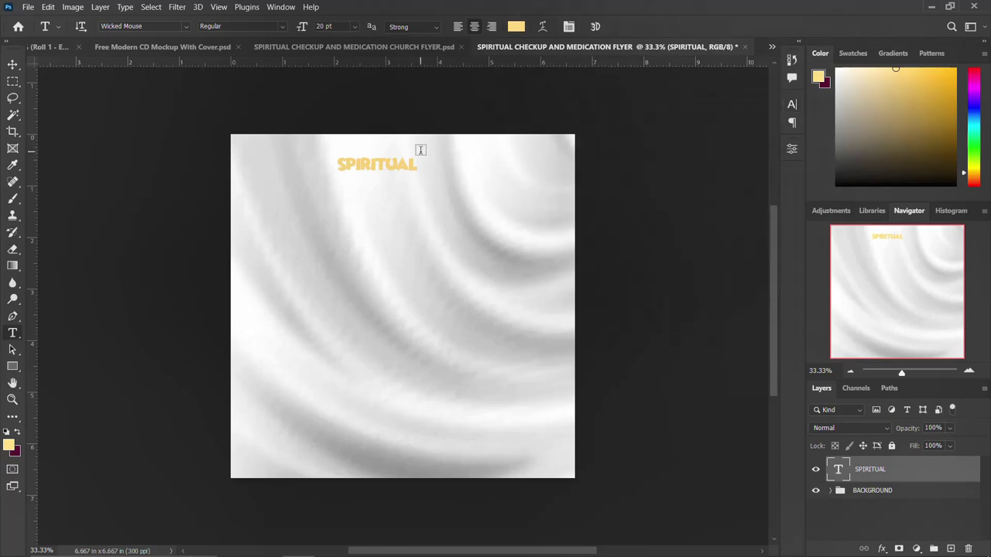
# Step: Move SPIRITUAL to the horizontal centre near the top of the canvas
pyautogui.press('v')
pyautogui.moveTo(411, 172); pyautogui.dragTo(435, 206)
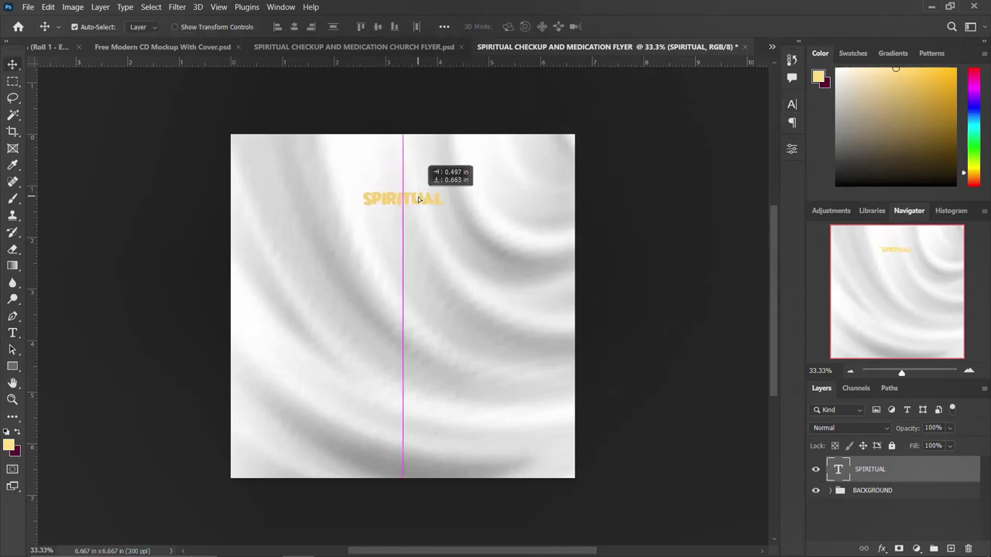
pyautogui.click(223, 6)
# Step: Add a 6-column, 6-row guide layout and nudge SPIRITUAL down before scaling it
pyautogui.moveTo(236, 333)
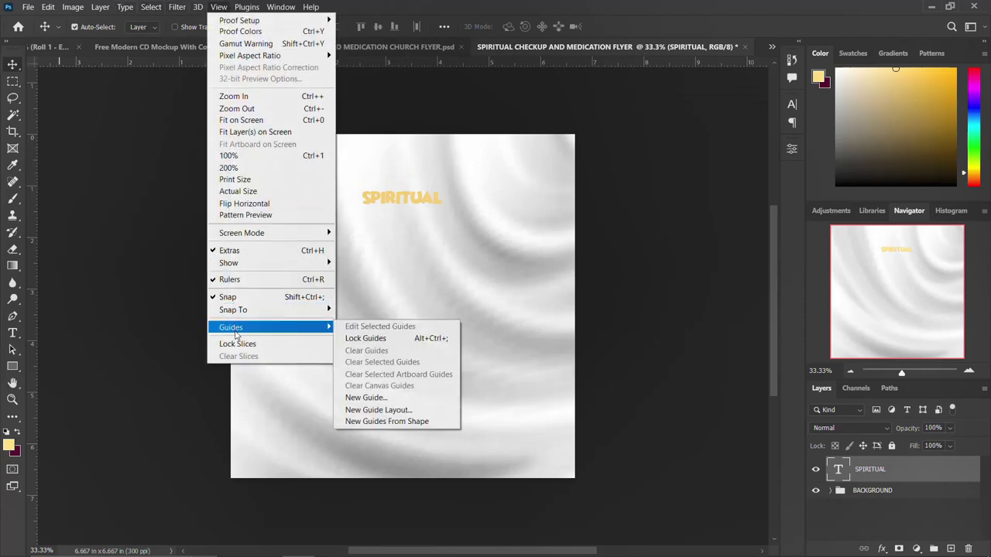
pyautogui.click(383, 411)
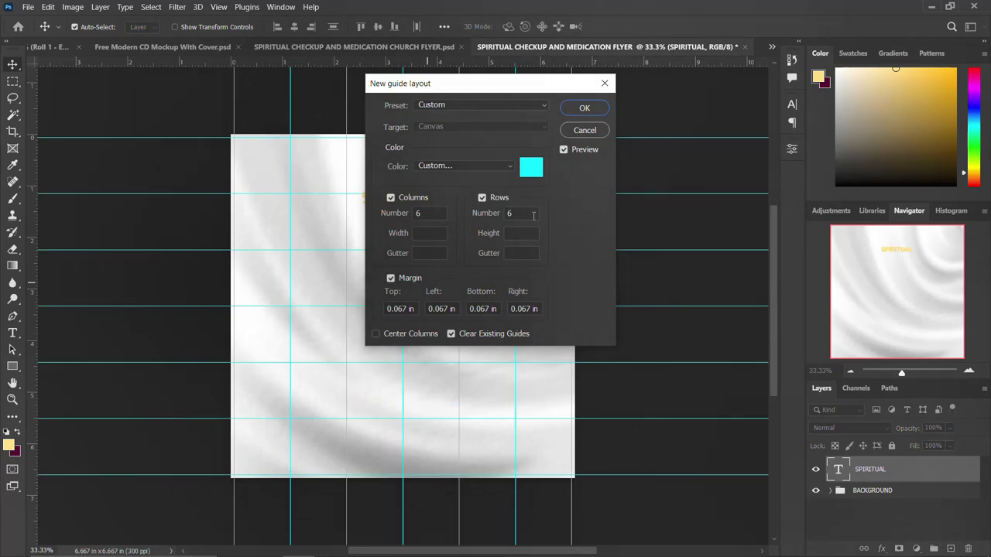
pyautogui.click(585, 107)
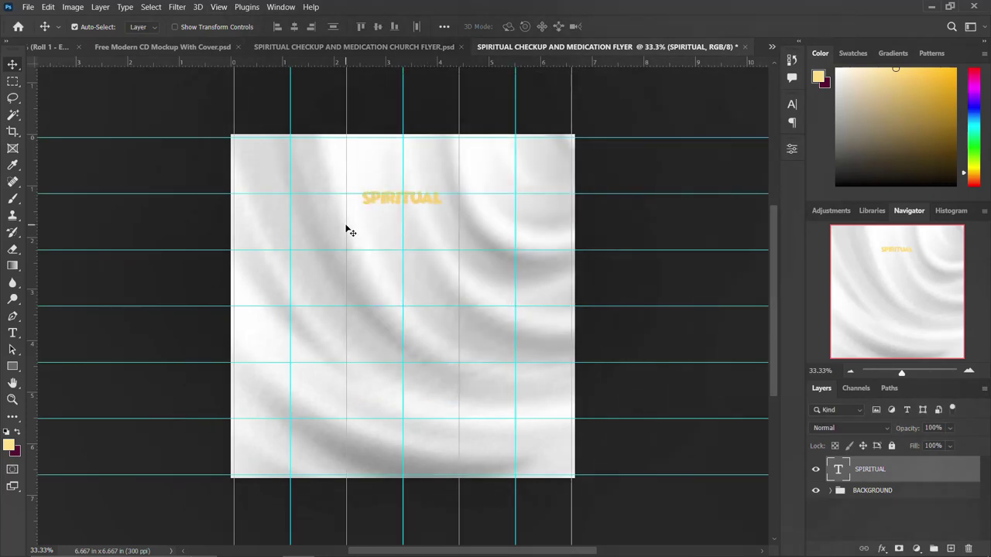
pyautogui.moveTo(426, 199); pyautogui.dragTo(430, 243)
pyautogui.hotkey('ctrl', 't')
# Step: Confirm the enlarged SPIRITUAL and change the duplicated text layer to CHECKUP
pyautogui.press('Return')
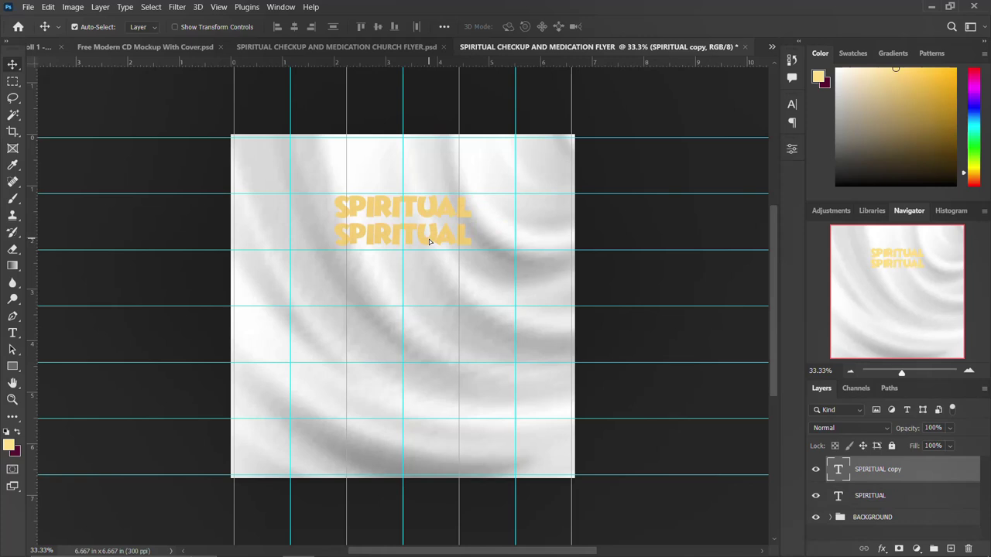
pyautogui.moveTo(357, 554)
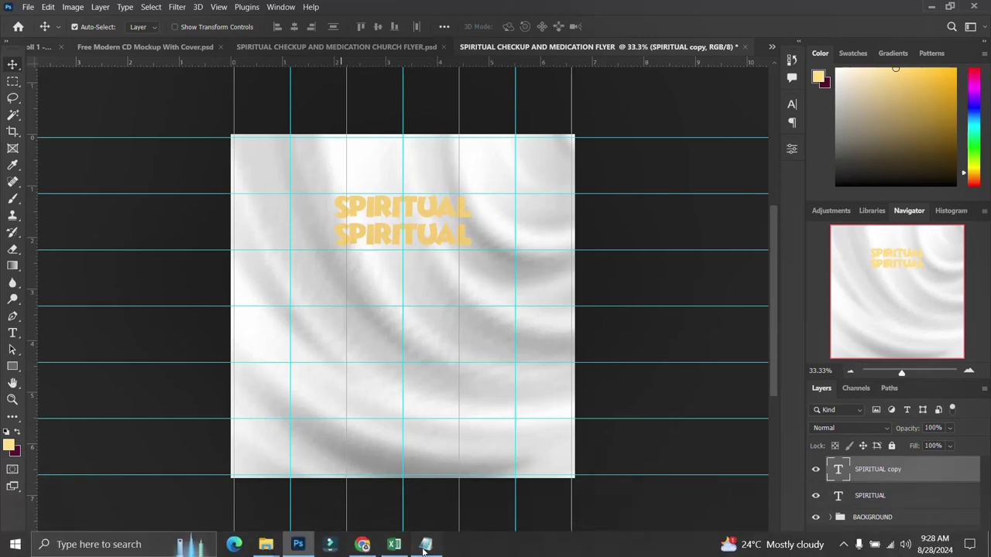
pyautogui.click(425, 544)
pyautogui.moveTo(540, 191); pyautogui.dragTo(531, 175)
pyautogui.hotkey('ctrl', 'c')
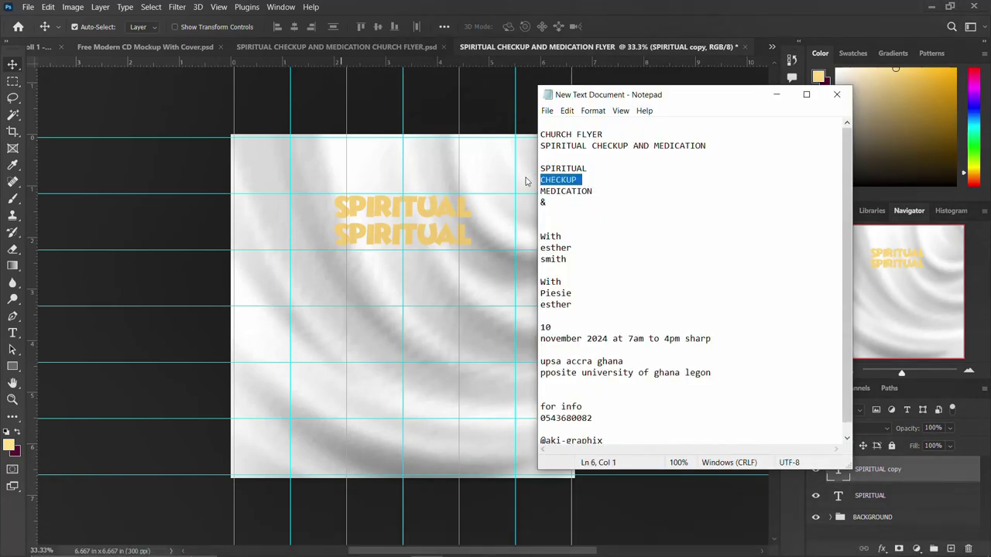
pyautogui.click(414, 237)
pyautogui.doubleClick(416, 236)
pyautogui.hotkey('ctrl', 'a')
pyautogui.hotkey('ctrl', 'v')
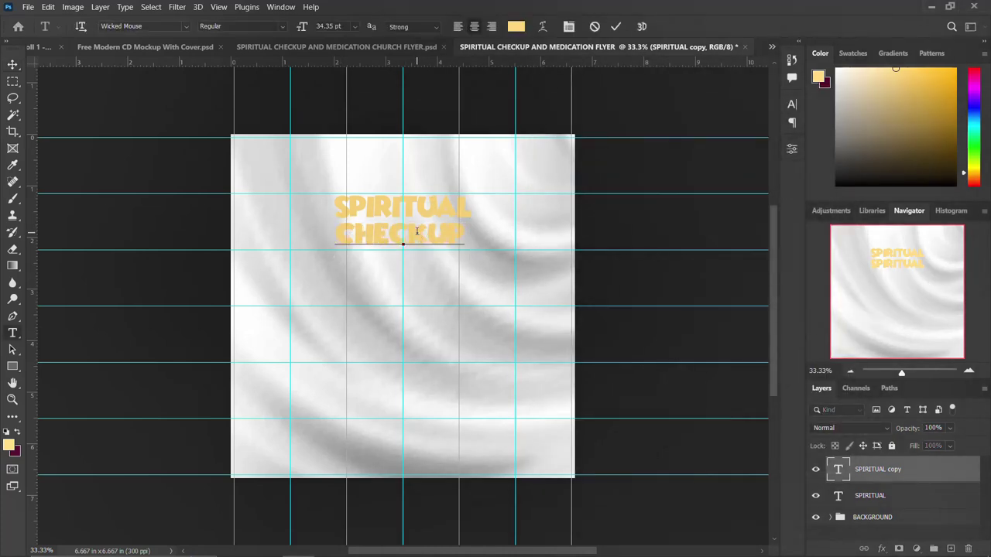
pyautogui.hotkey('ctrl', 'Return')
# Step: Scale CHECKUP up so it is the largest title line, sitting lower
pyautogui.hotkey('ctrl', 't')
pyautogui.moveTo(470, 254); pyautogui.dragTo(513, 270)
pyautogui.moveTo(422, 227); pyautogui.dragTo(428, 281)
pyautogui.press('Return')
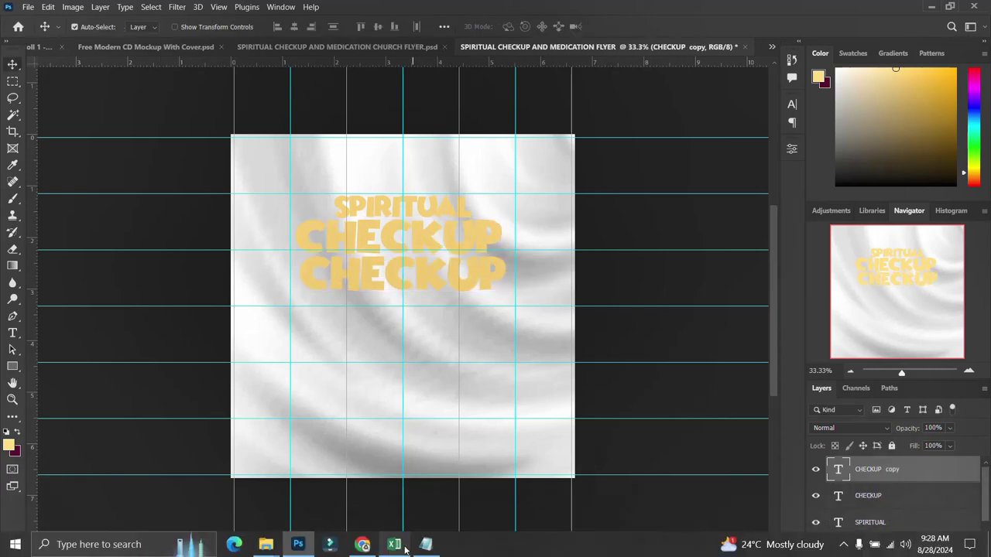
# Step: Replace a duplicated CHECKUP layer's text with MEDICATION from the notes
pyautogui.click(426, 544)
pyautogui.moveTo(598, 191); pyautogui.dragTo(542, 192)
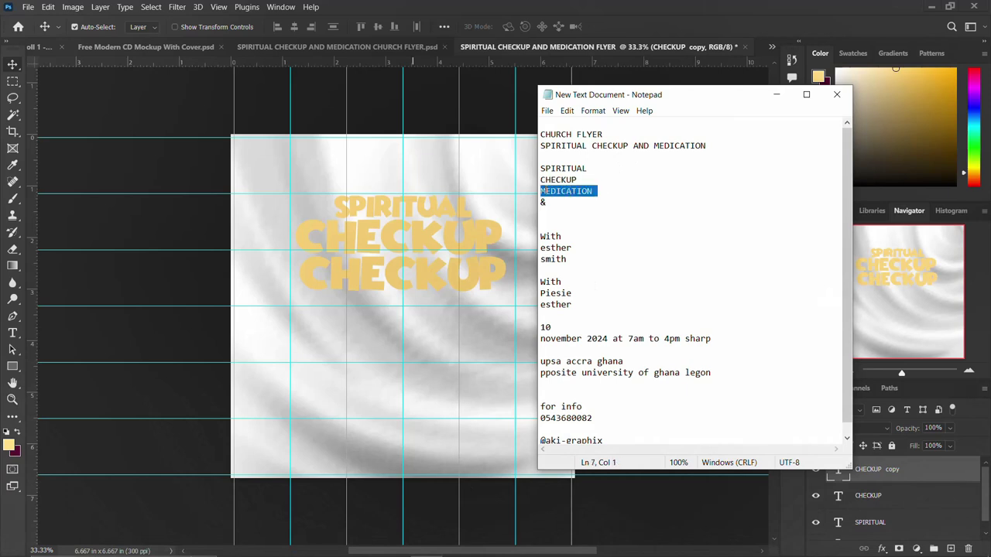
pyautogui.click(425, 279)
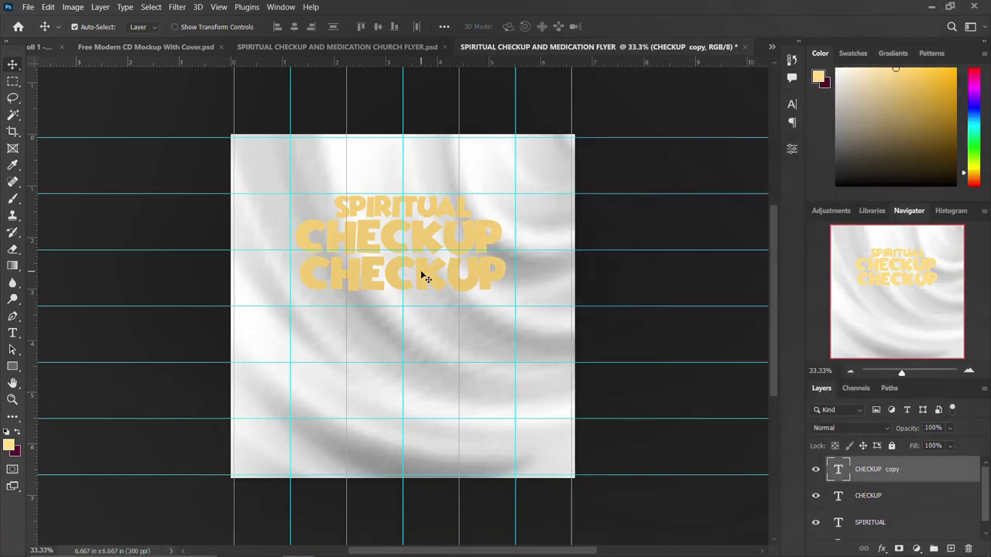
pyautogui.doubleClick(425, 278)
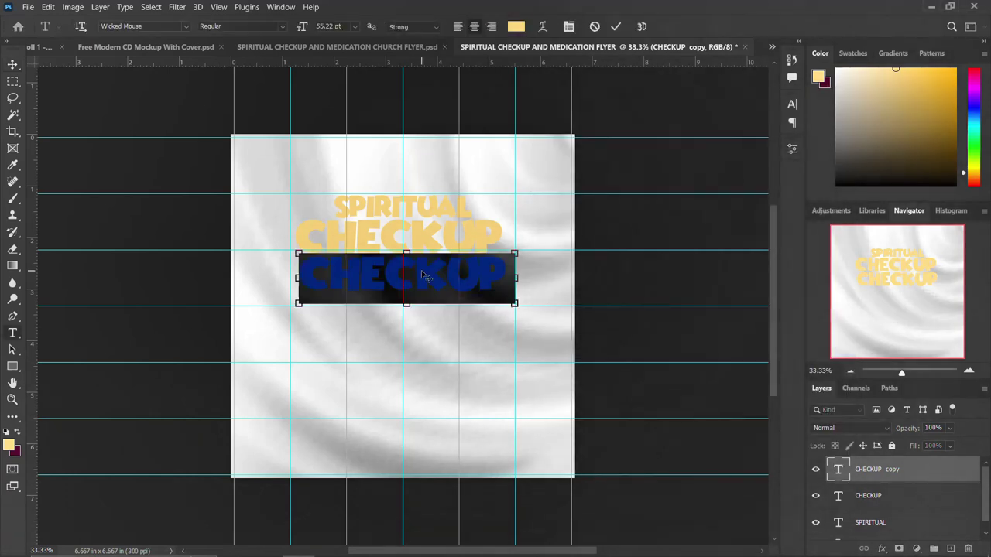
pyautogui.write('MEDICATION')
pyautogui.hotkey('ctrl', 'Return')
# Step: Shrink MEDICATION to about 79% and centre it beneath CHECKUP
pyautogui.moveTo(425, 277); pyautogui.dragTo(427, 275)
pyautogui.hotkey('ctrl', 't')
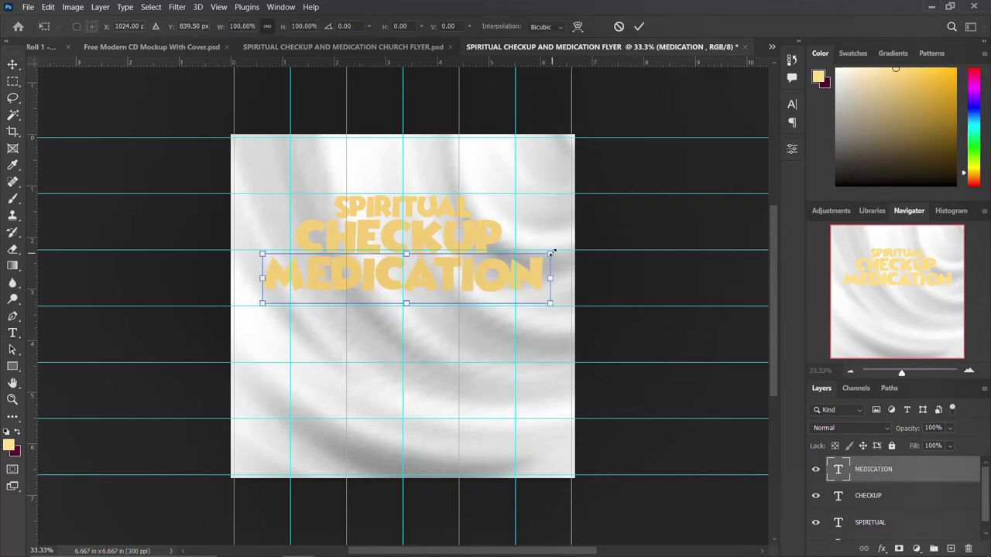
pyautogui.moveTo(550, 252); pyautogui.dragTo(520, 258)
pyautogui.moveTo(424, 283); pyautogui.dragTo(423, 283)
pyautogui.press('Return')
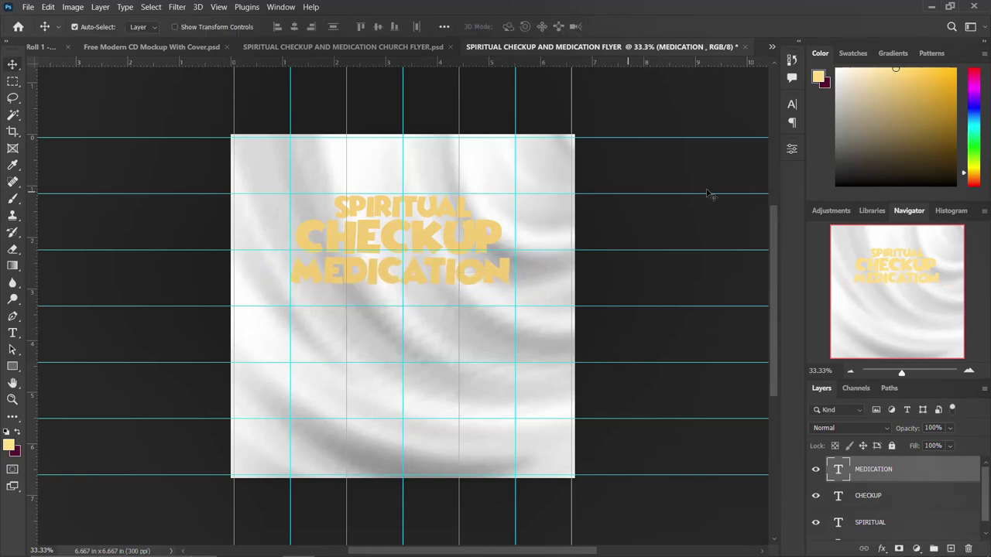
pyautogui.click(434, 219)
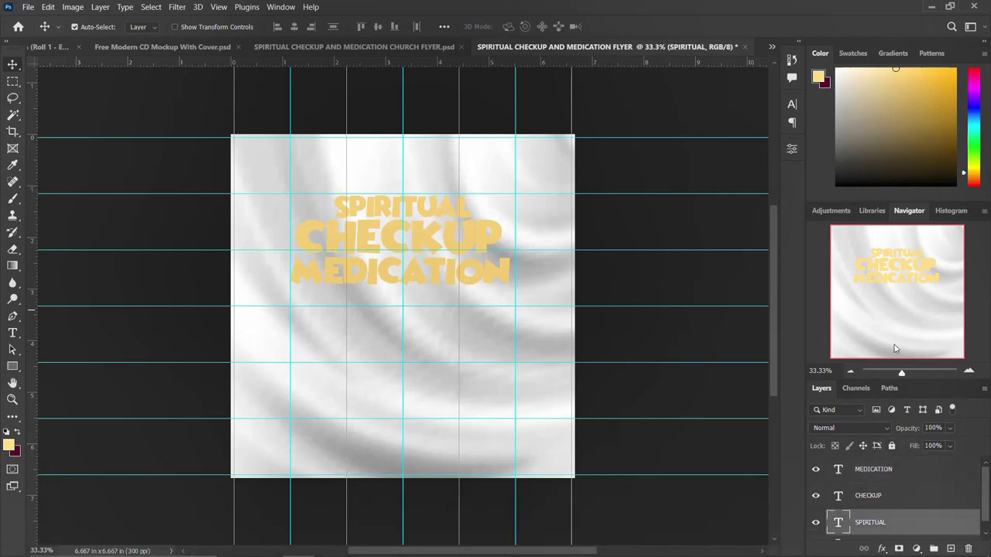
# Step: Add a Gradient Overlay to SPIRITUAL, starting from an orange preset gradient
pyautogui.click(881, 549)
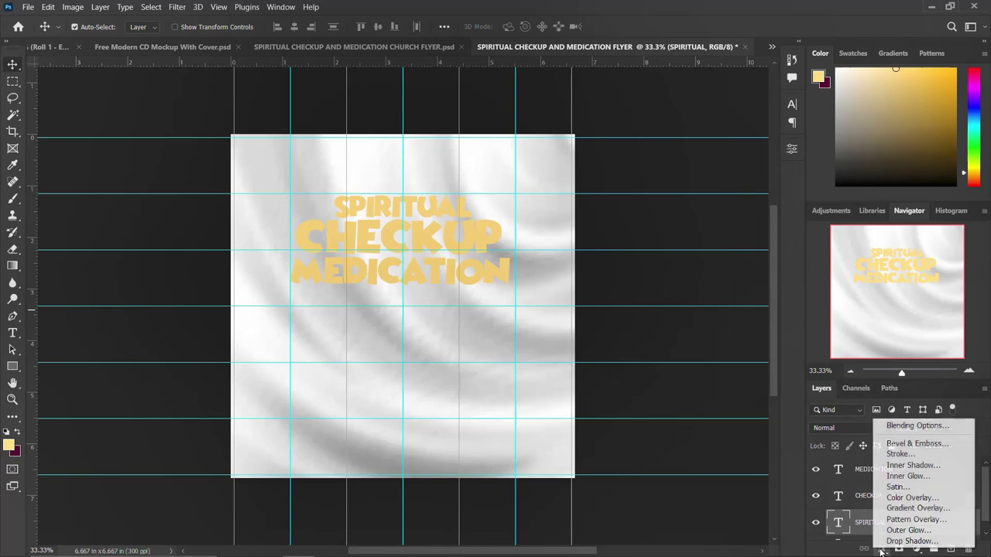
pyautogui.click(915, 508)
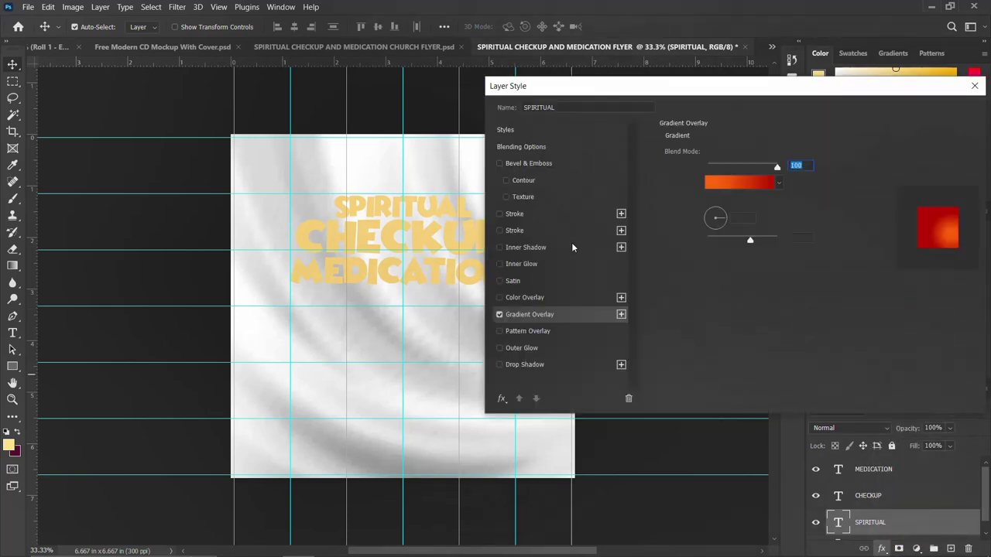
pyautogui.moveTo(816, 97); pyautogui.dragTo(826, 99)
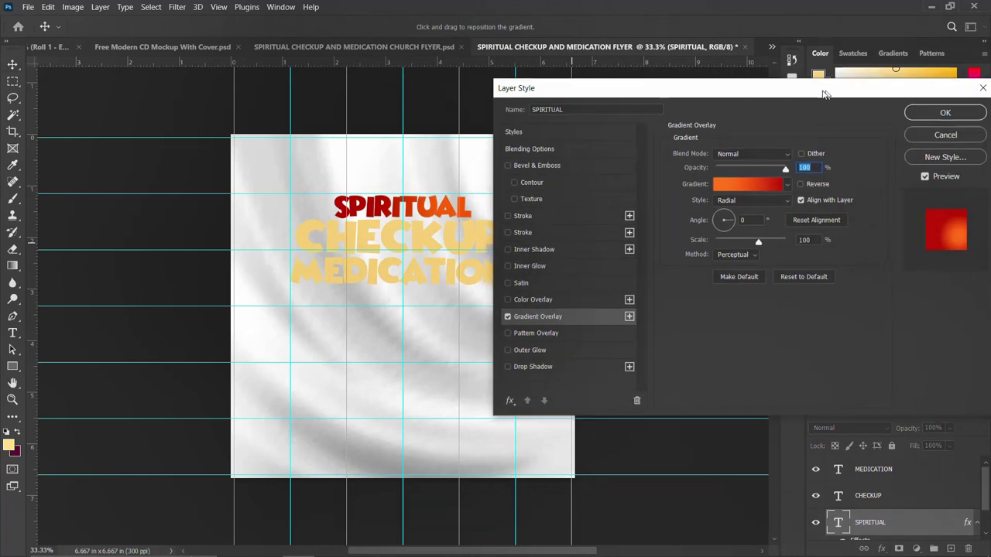
pyautogui.click(764, 185)
pyautogui.moveTo(823, 130); pyautogui.dragTo(829, 189)
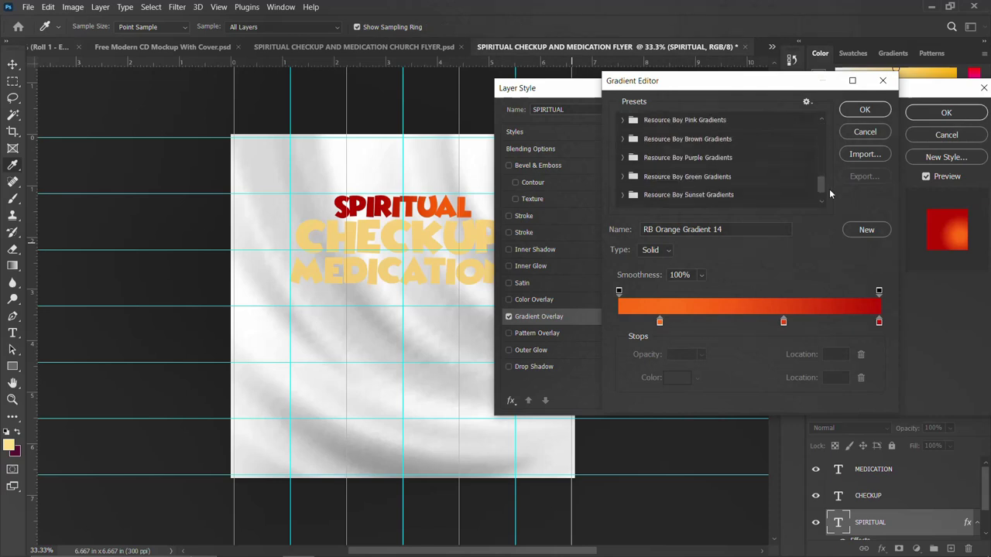
pyautogui.scroll(-3, 819, 181)
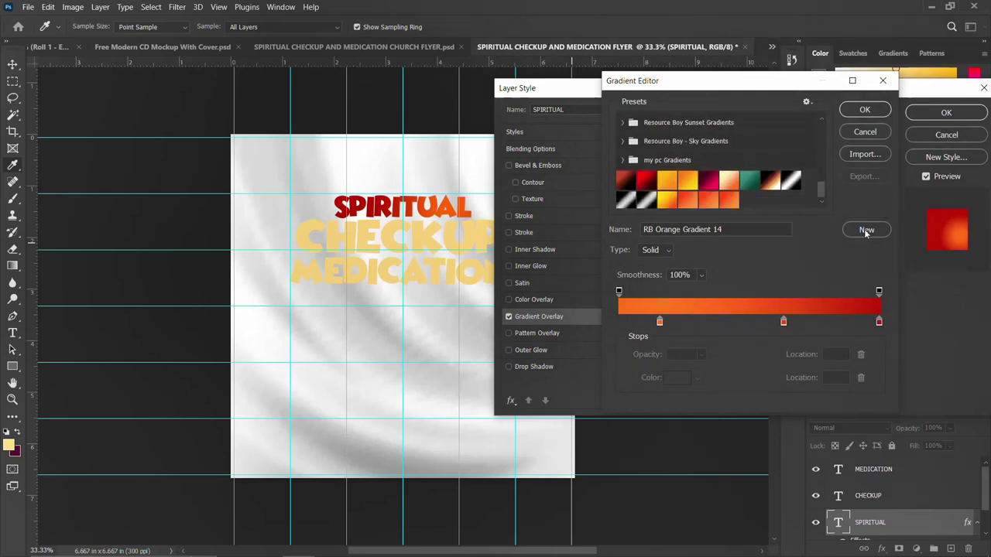
pyautogui.click(865, 230)
pyautogui.click(729, 198)
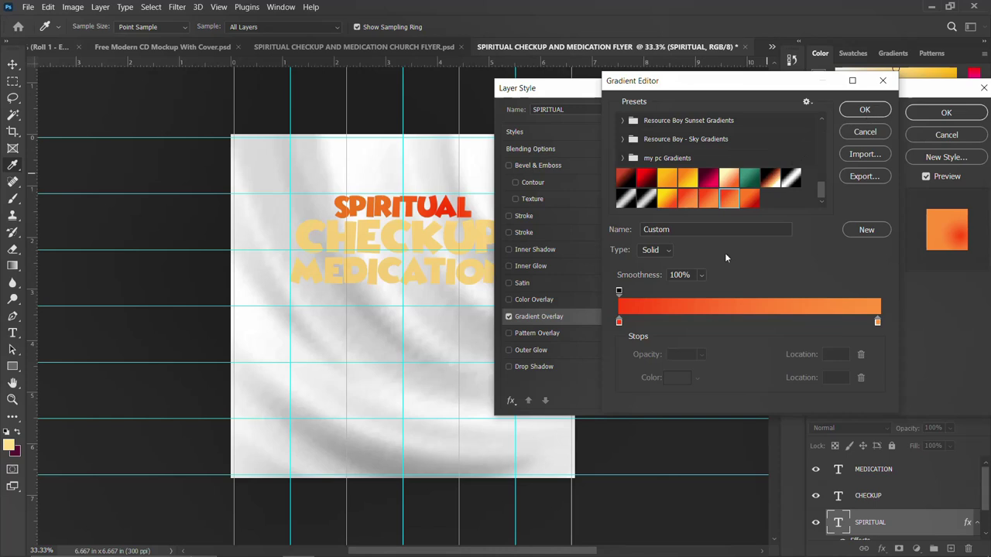
# Step: Make the gradient red-to-orange, reverse it, and apply the overlay to SPIRITUAL
pyautogui.click(619, 322)
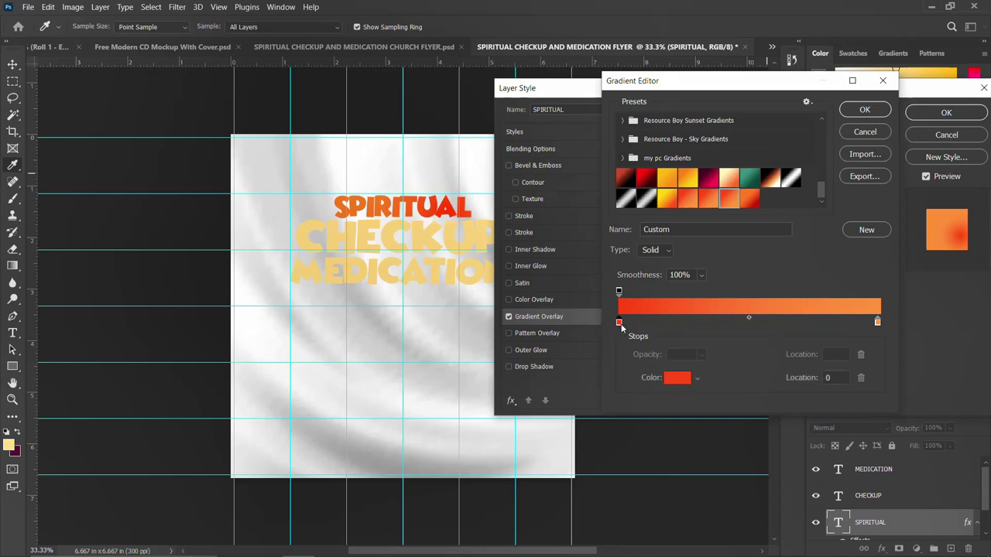
pyautogui.doubleClick(618, 322)
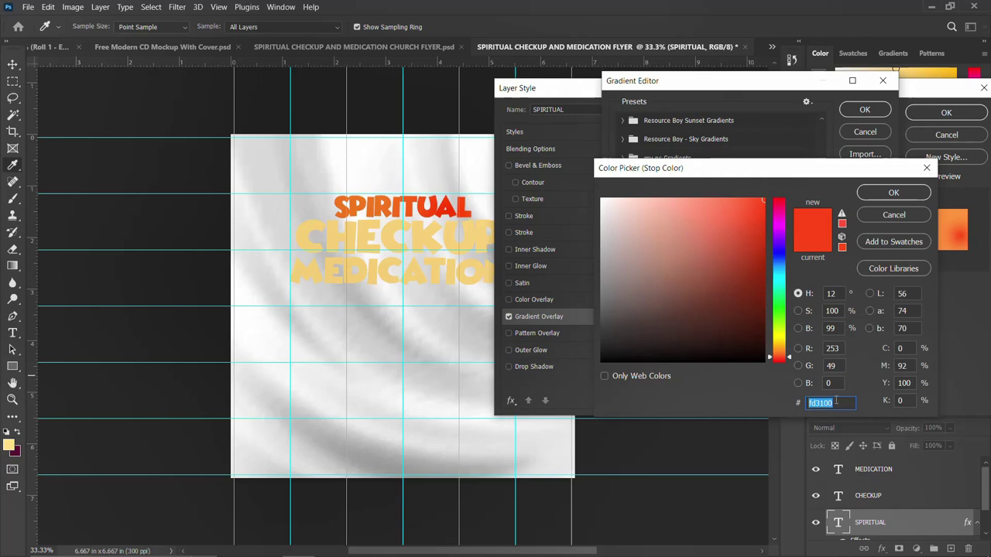
pyautogui.click(893, 192)
pyautogui.click(878, 324)
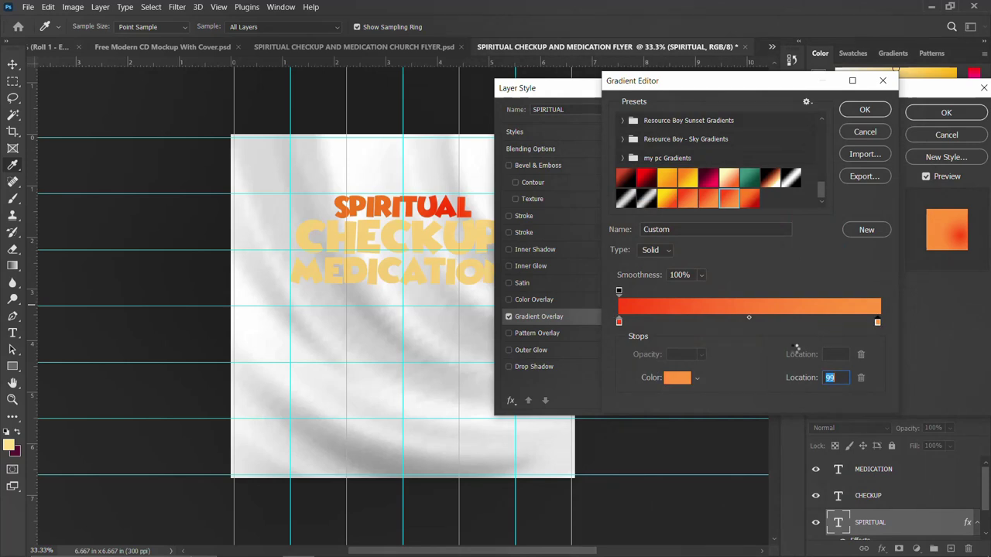
pyautogui.click(677, 377)
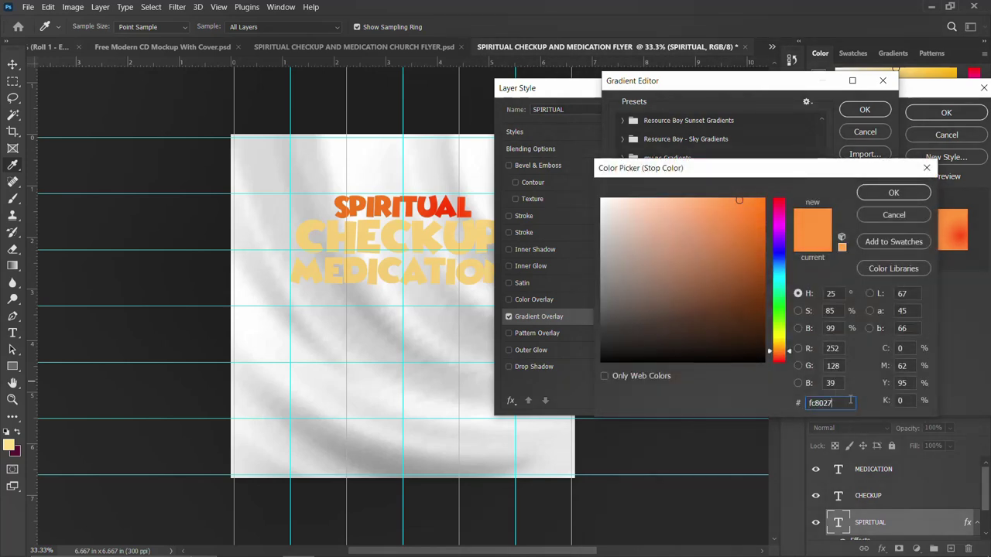
pyautogui.click(893, 215)
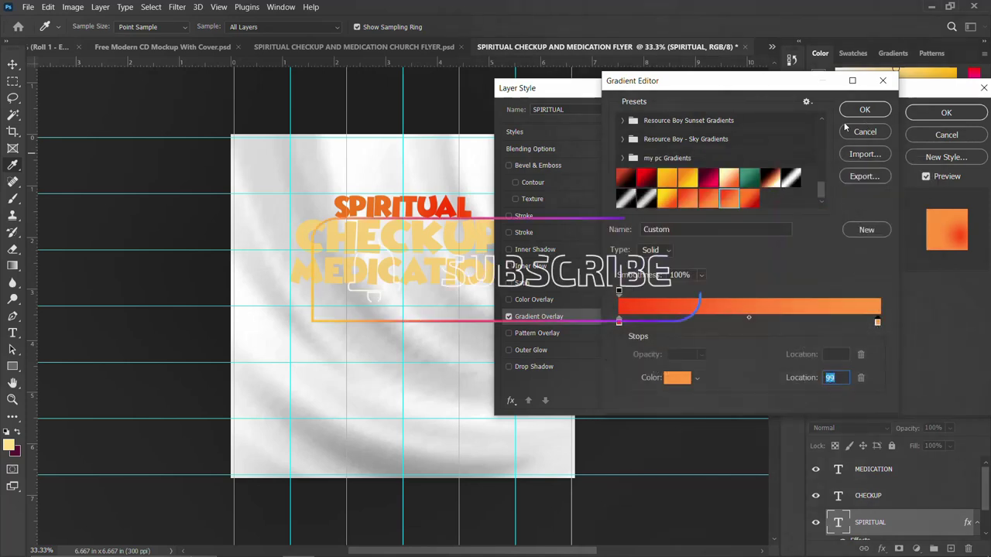
pyautogui.press('Return')
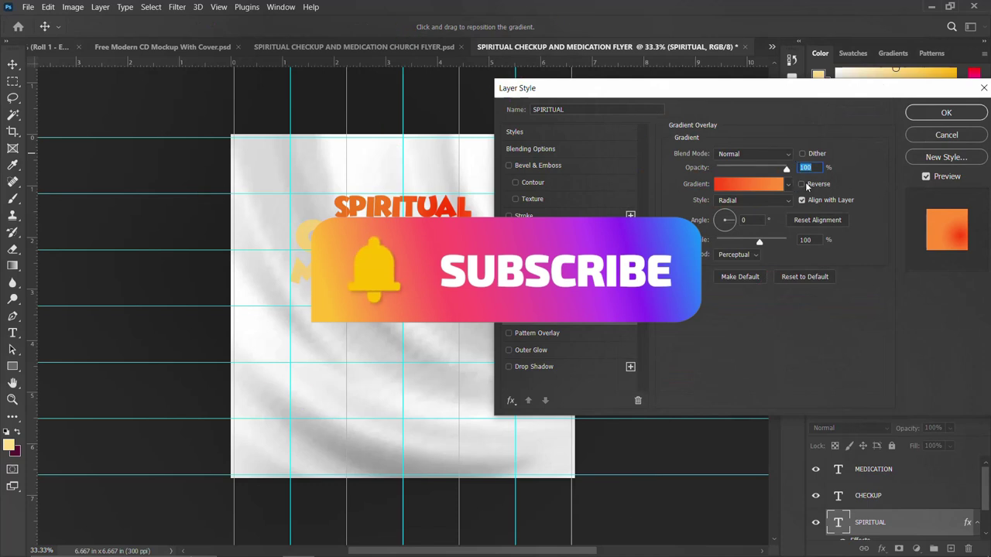
pyautogui.click(803, 184)
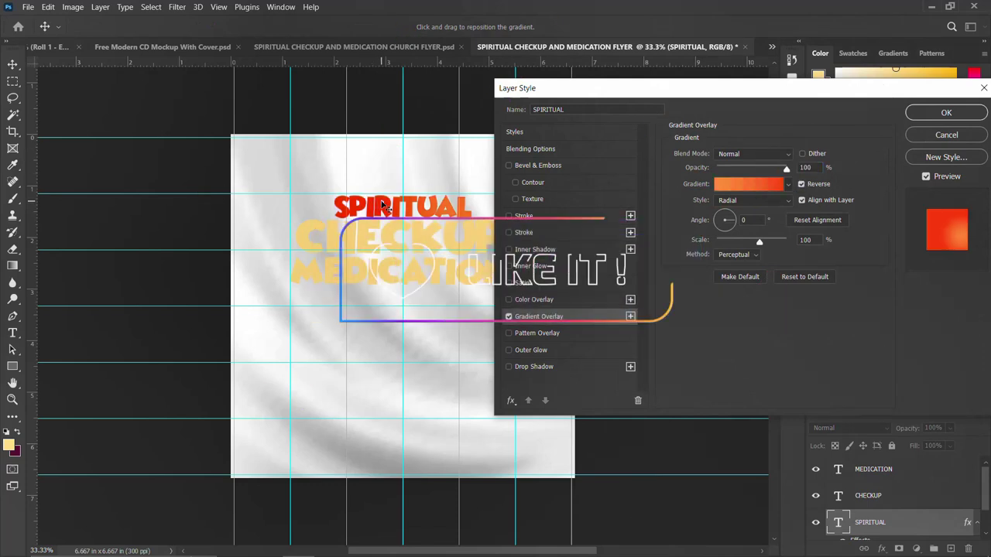
pyautogui.click(946, 113)
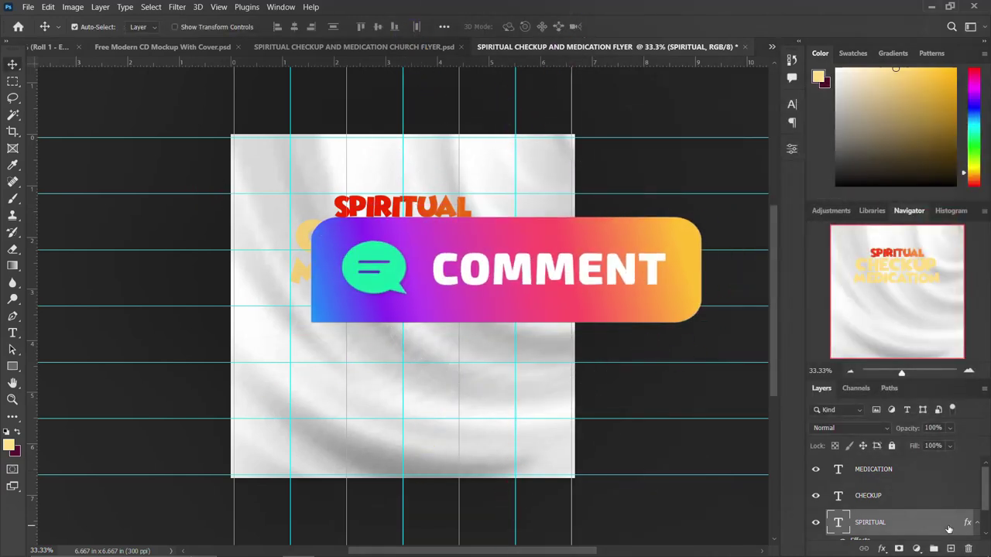
# Step: Copy SPIRITUAL's layer style and paste it onto the CHECKUP and MEDICATION layers
pyautogui.rightClick(949, 531)
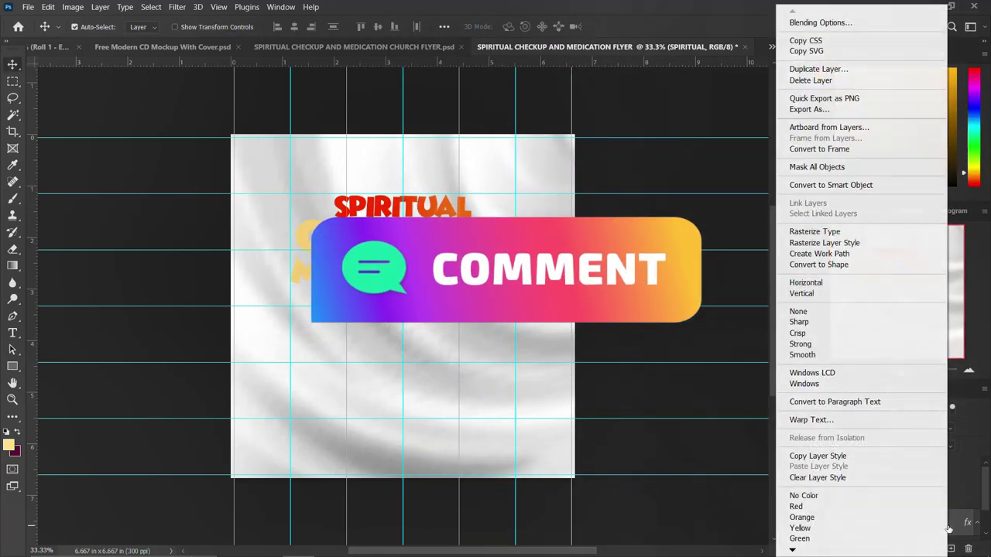
pyautogui.click(850, 456)
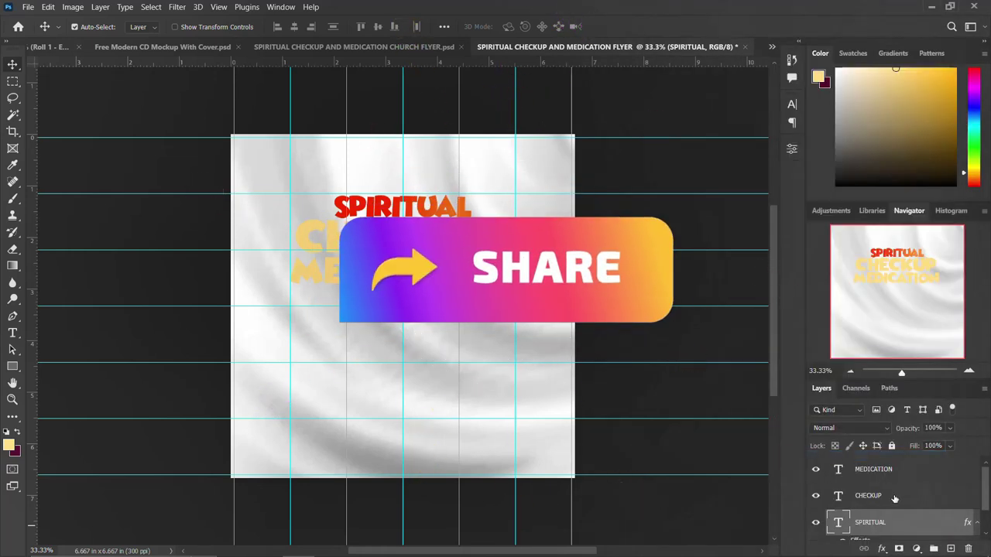
pyautogui.click(895, 498)
pyautogui.rightClick(895, 498)
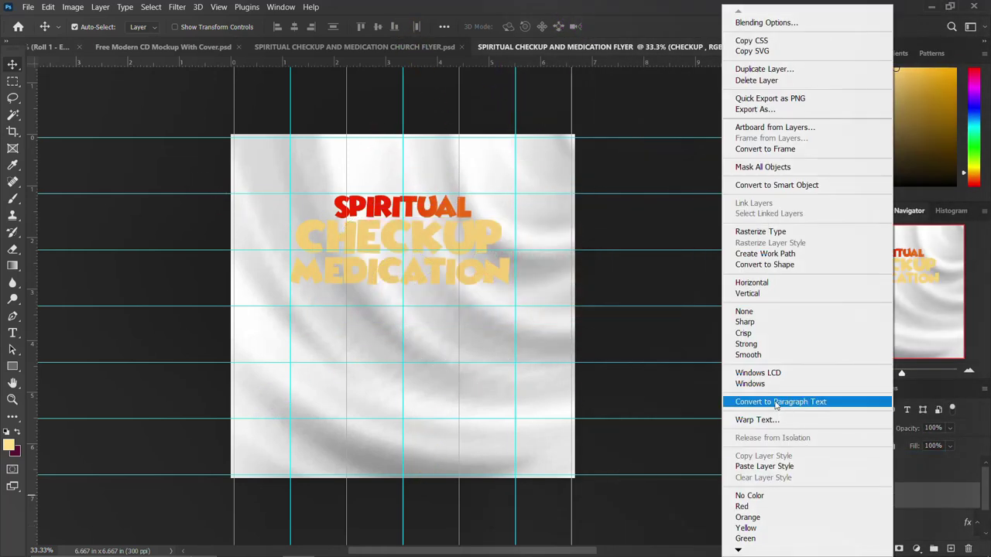
pyautogui.click(768, 467)
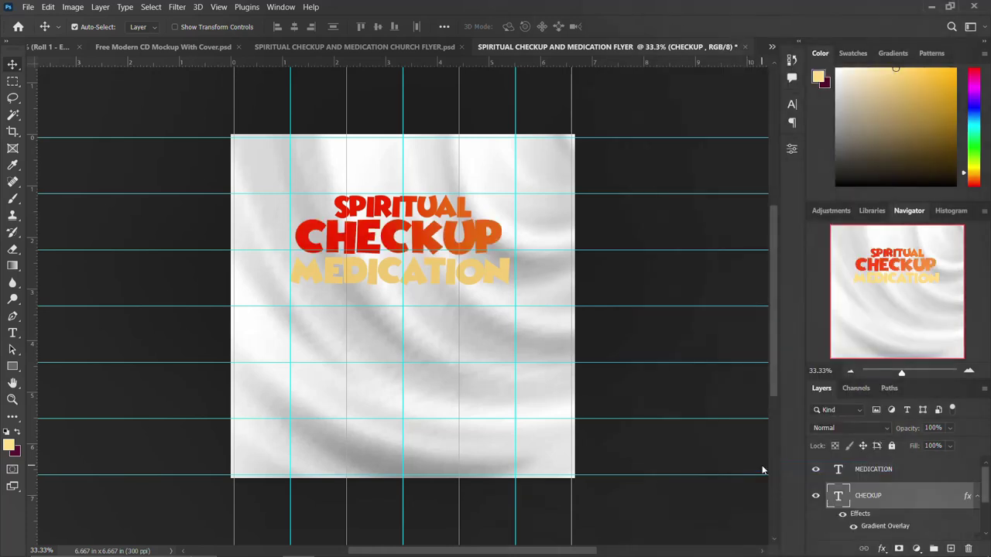
pyautogui.rightClick(917, 471)
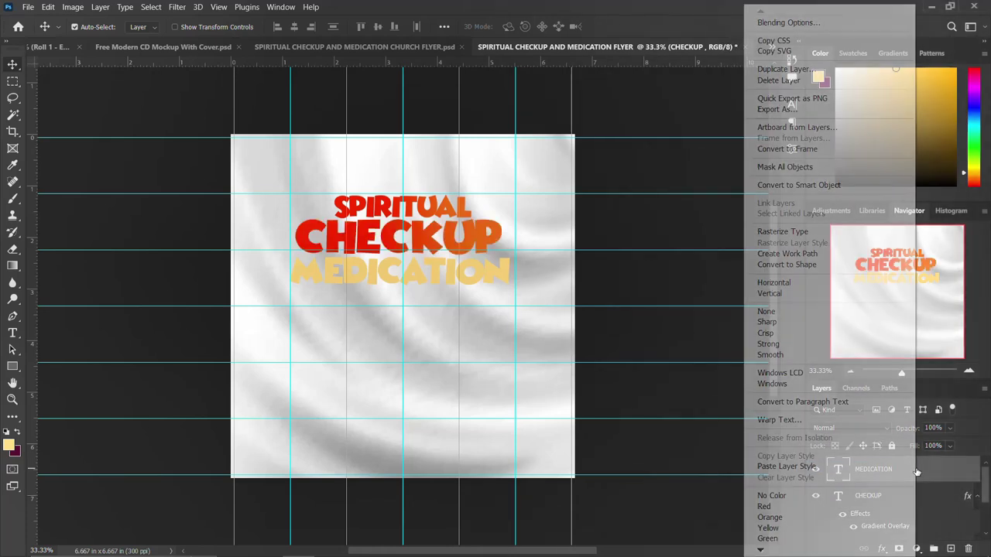
pyautogui.click(797, 467)
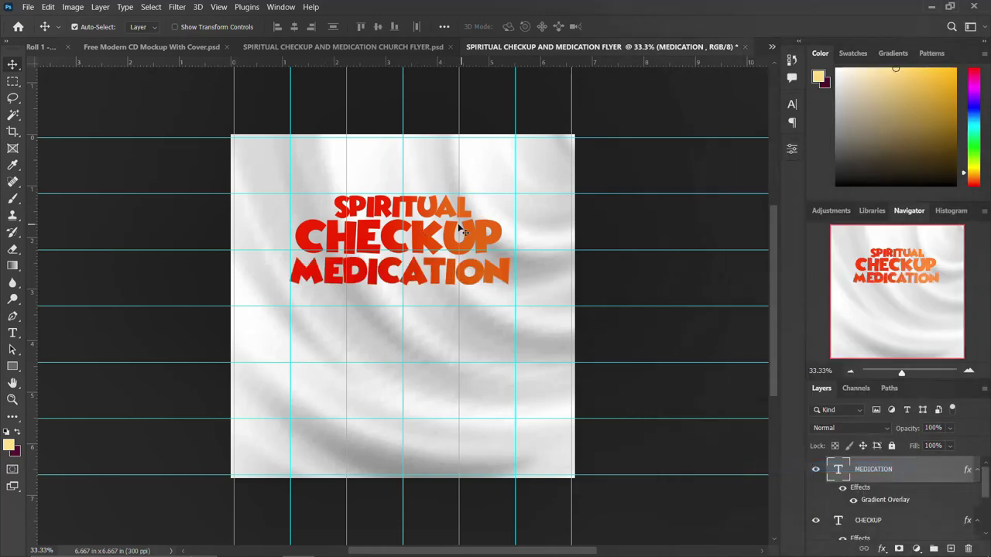
pyautogui.click(976, 471)
pyautogui.scroll(-1, 926, 494)
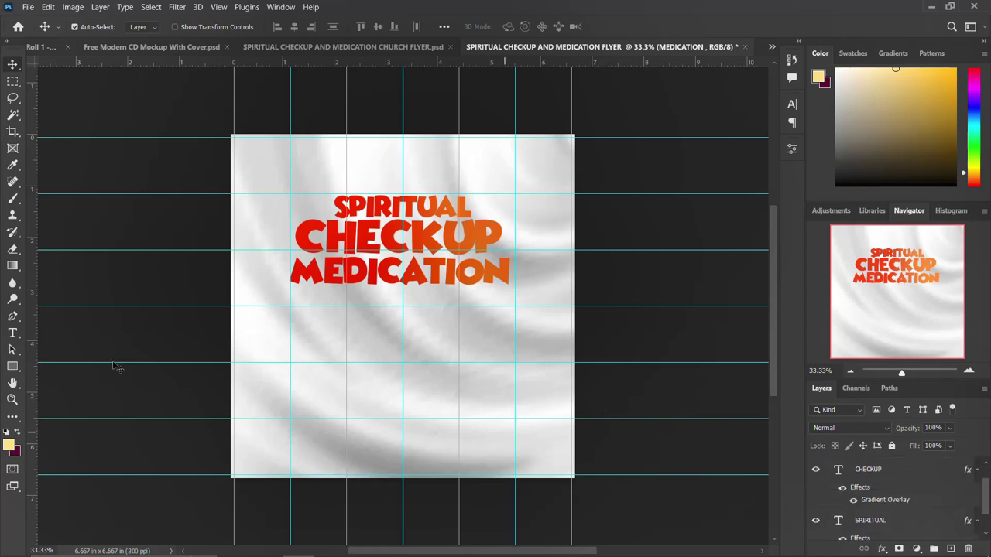
# Step: Draw a small pale yellow circle and place it between CHECKUP and MEDICATION
pyautogui.click(12, 369)
pyautogui.hotkey('shift', 'u')
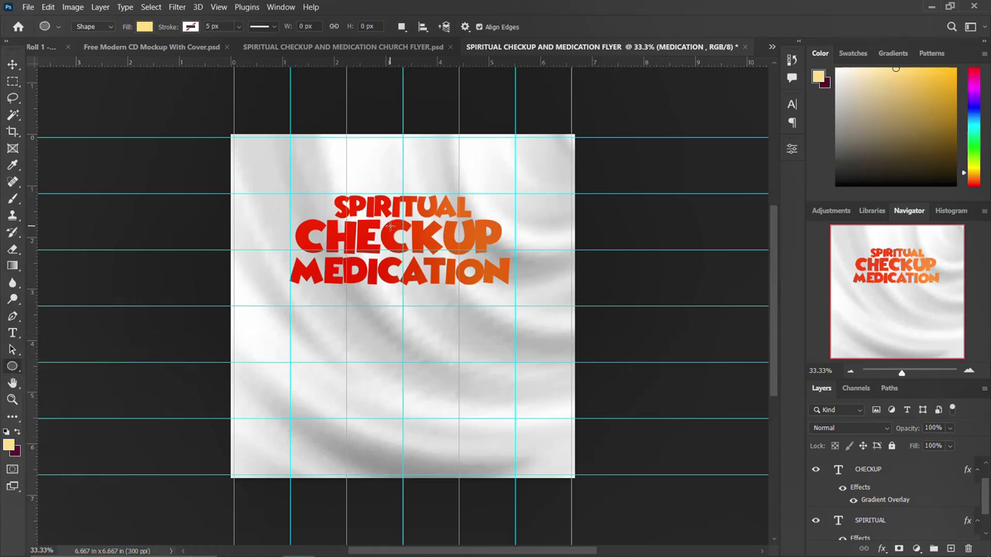
pyautogui.moveTo(389, 227); pyautogui.dragTo(431, 249)
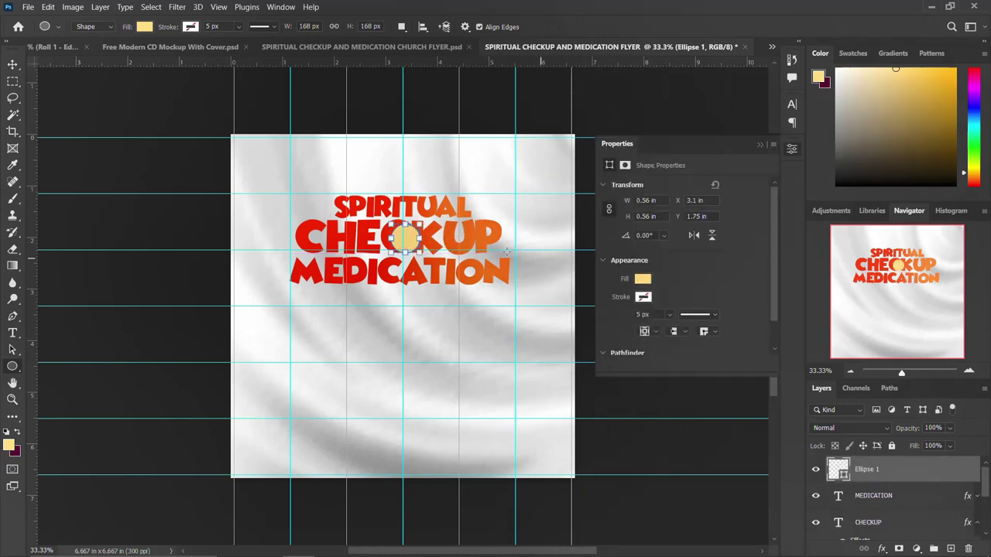
pyautogui.click(791, 149)
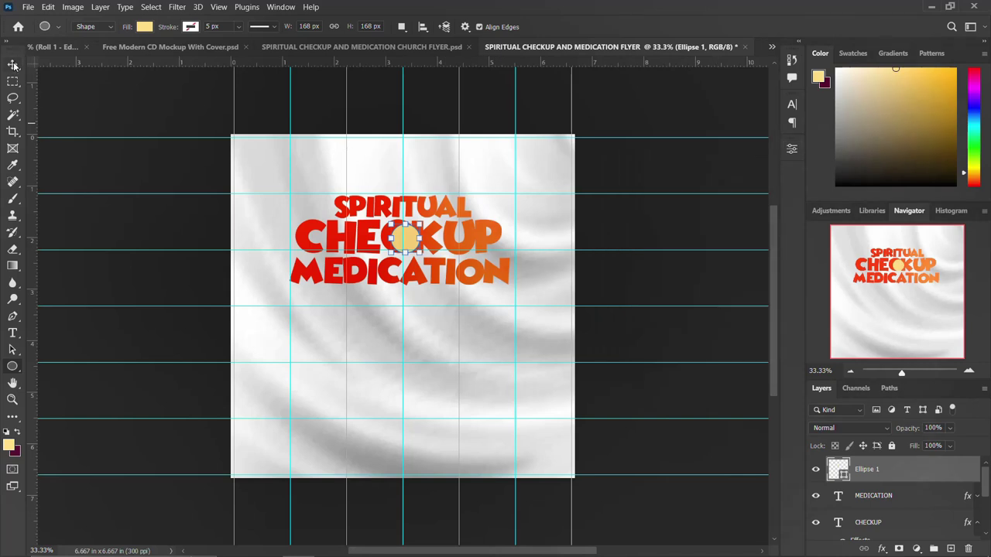
pyautogui.click(13, 65)
pyautogui.moveTo(415, 256)
pyautogui.mouseDown()
pyautogui.moveTo(404, 254)
pyautogui.moveTo(415, 252)
pyautogui.mouseUp()
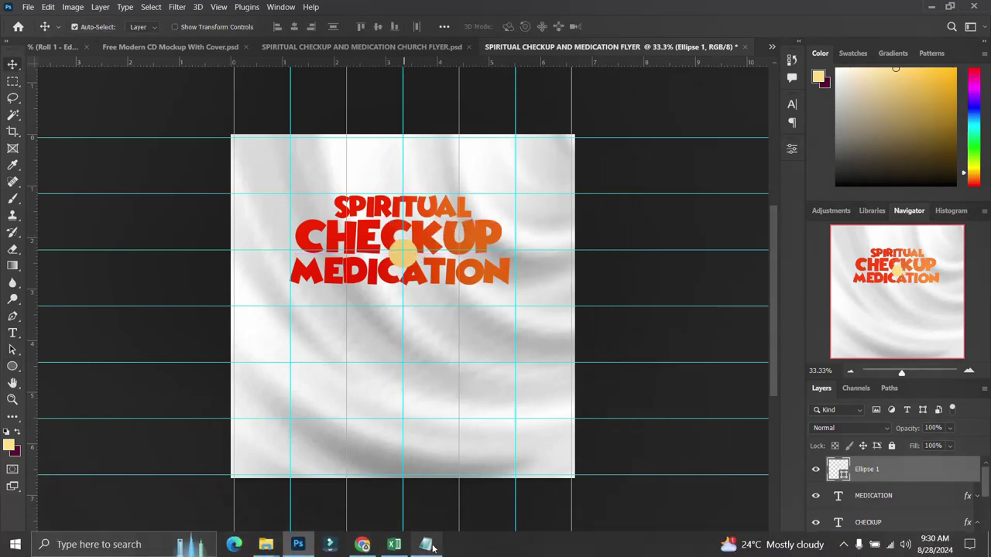
# Step: Copy the ampersand line from the flyer text notes
pyautogui.click(426, 544)
pyautogui.moveTo(546, 202); pyautogui.dragTo(508, 201)
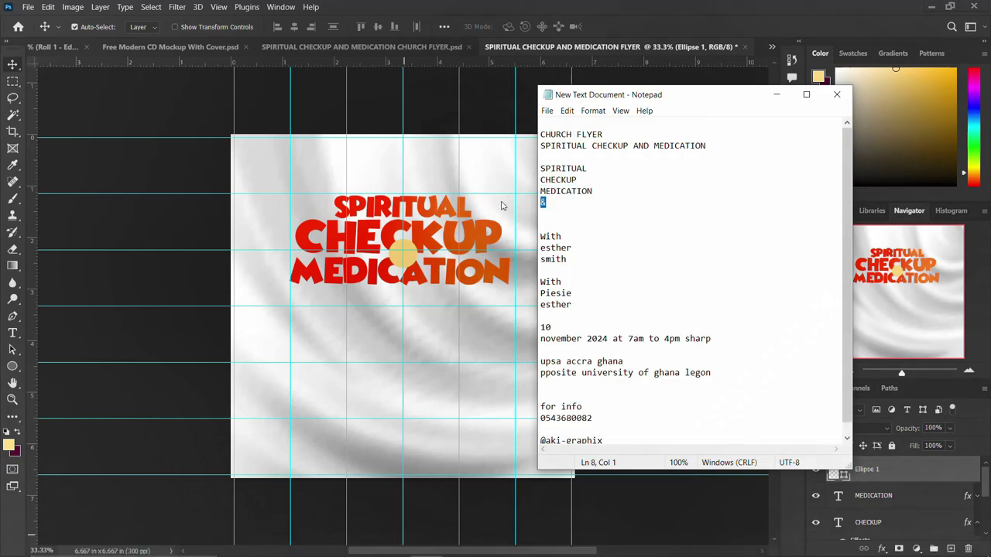
pyautogui.click(403, 338)
# Step: Add an '&' text layer below the titles, set in the Antilles font
pyautogui.press('t')
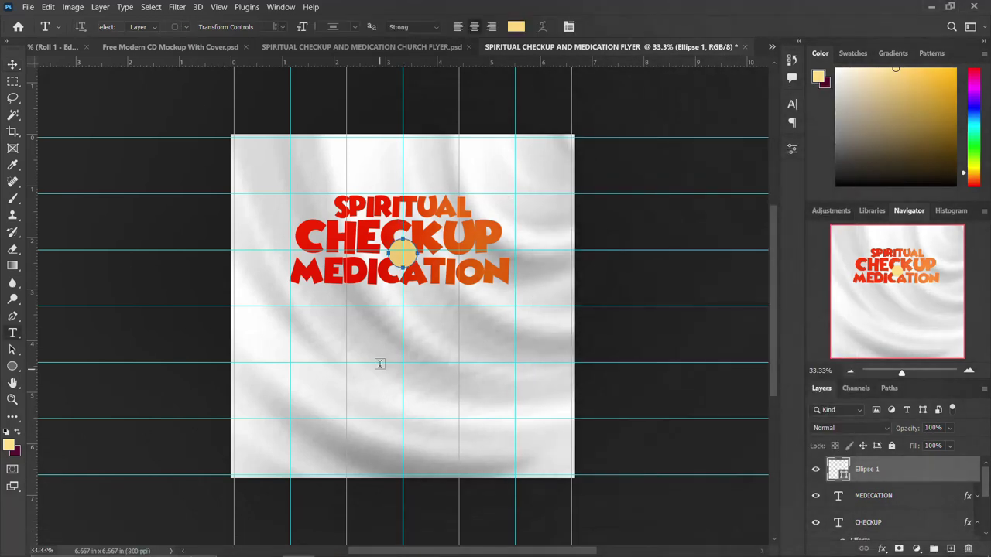
pyautogui.click(384, 337)
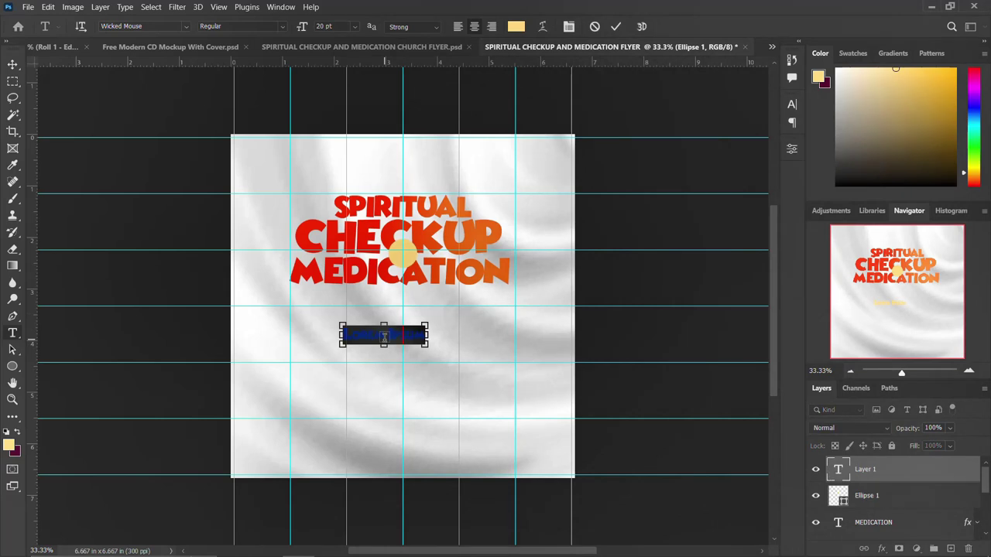
pyautogui.press('BackSpace')
pyautogui.write('&')
pyautogui.click(791, 106)
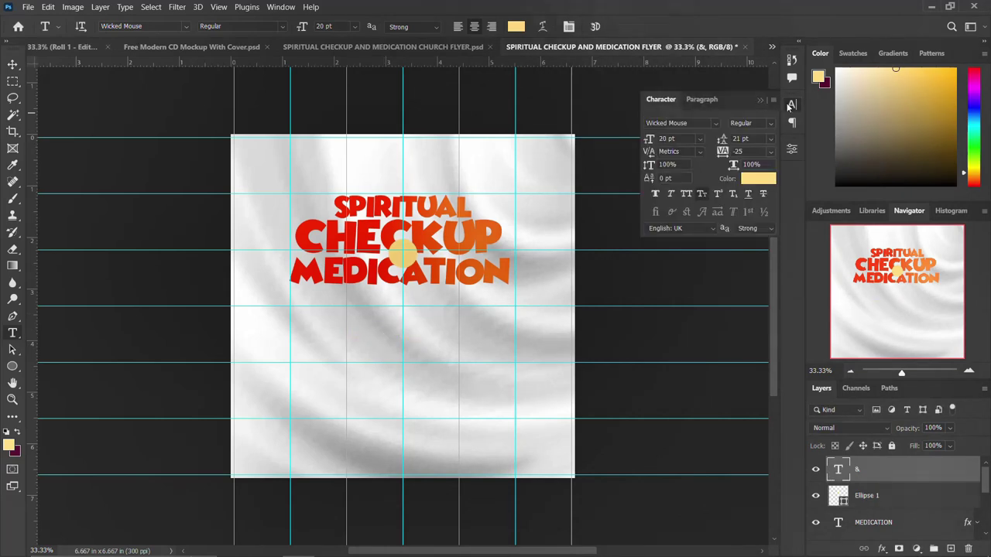
pyautogui.click(714, 122)
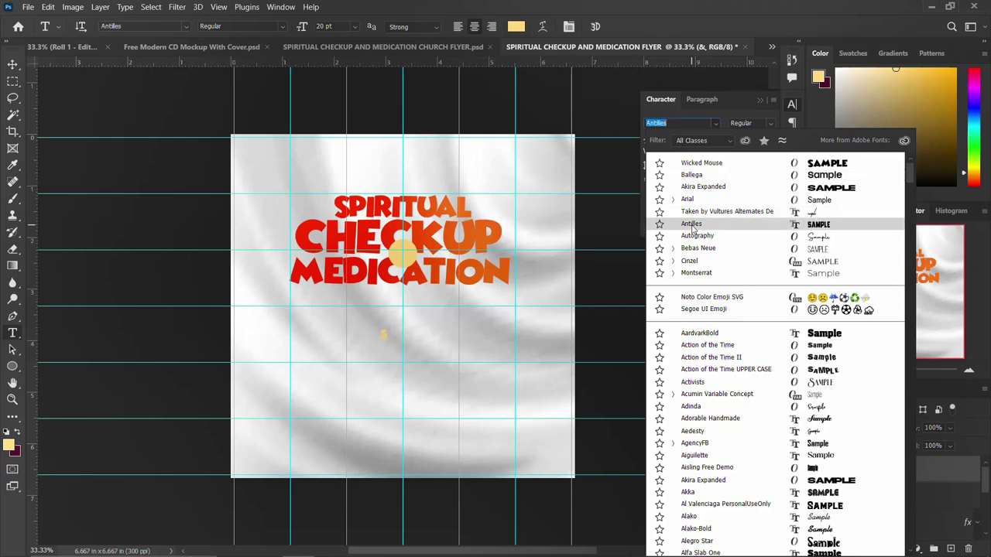
pyautogui.click(691, 225)
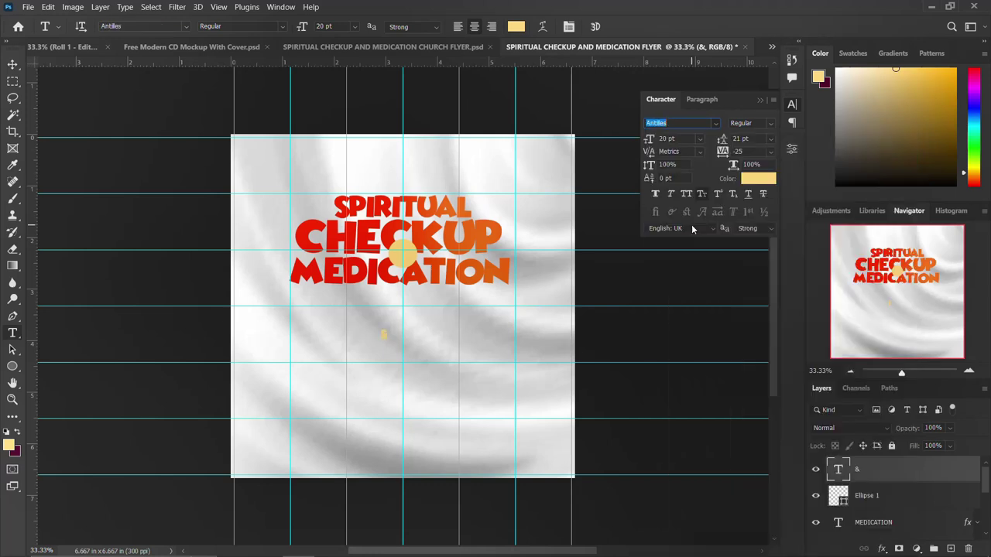
pyautogui.click(792, 105)
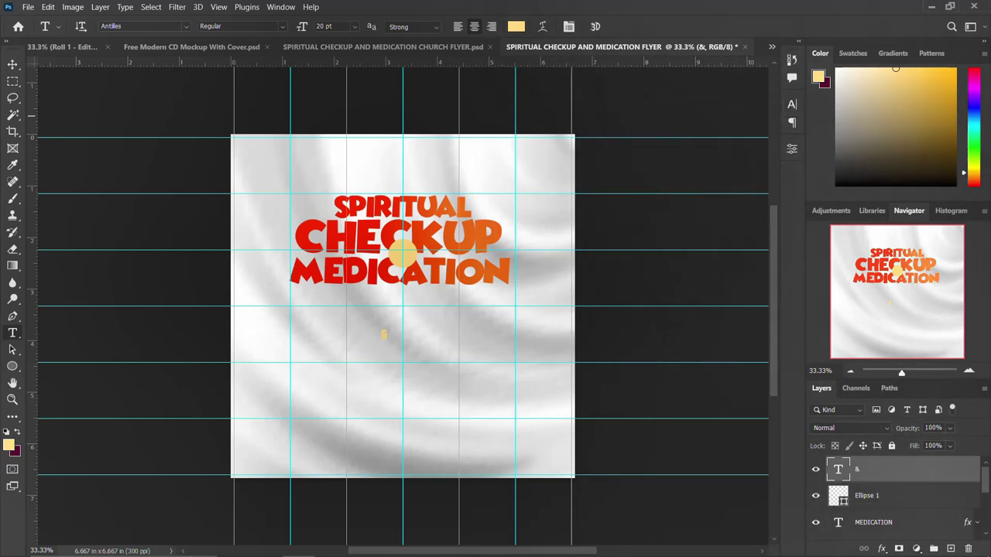
# Step: Vertically centre the ampersand on the yellow circle's selection
pyautogui.keyDown('ctrl'); pyautogui.click(833, 494); pyautogui.keyUp('ctrl')
pyautogui.press('v')
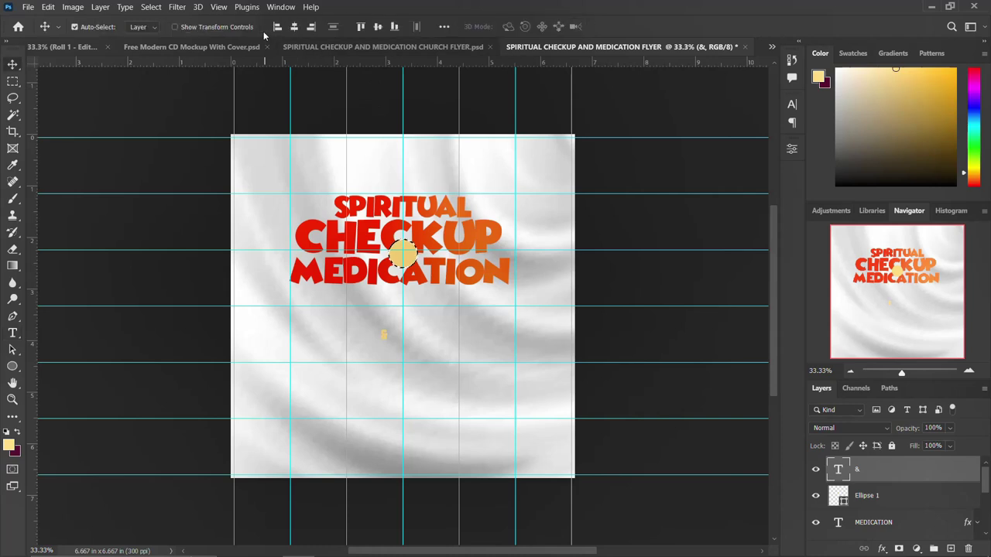
pyautogui.click(381, 28)
# Step: Recolour the ampersand with the red-orange sampled from CHECKUP
pyautogui.click(792, 106)
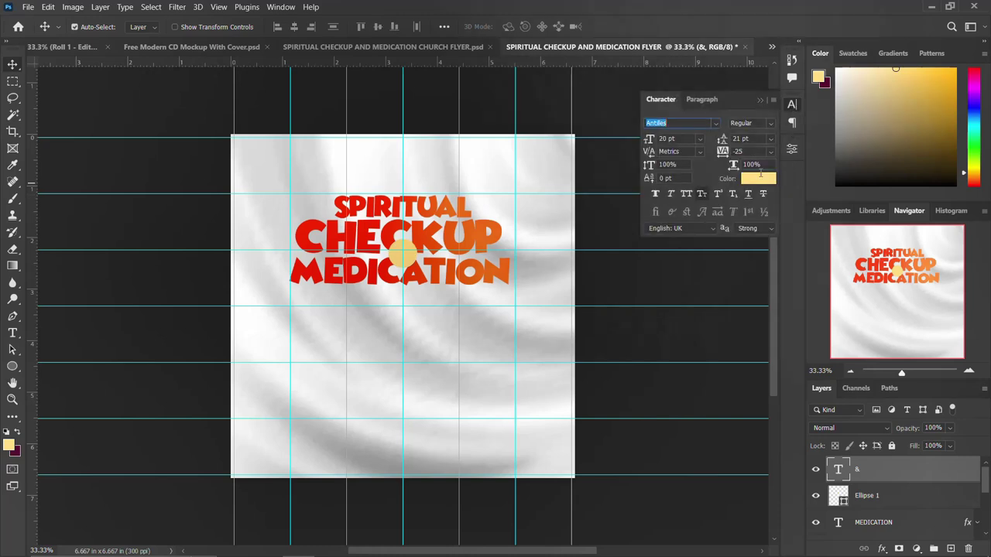
pyautogui.click(763, 177)
pyautogui.click(391, 228)
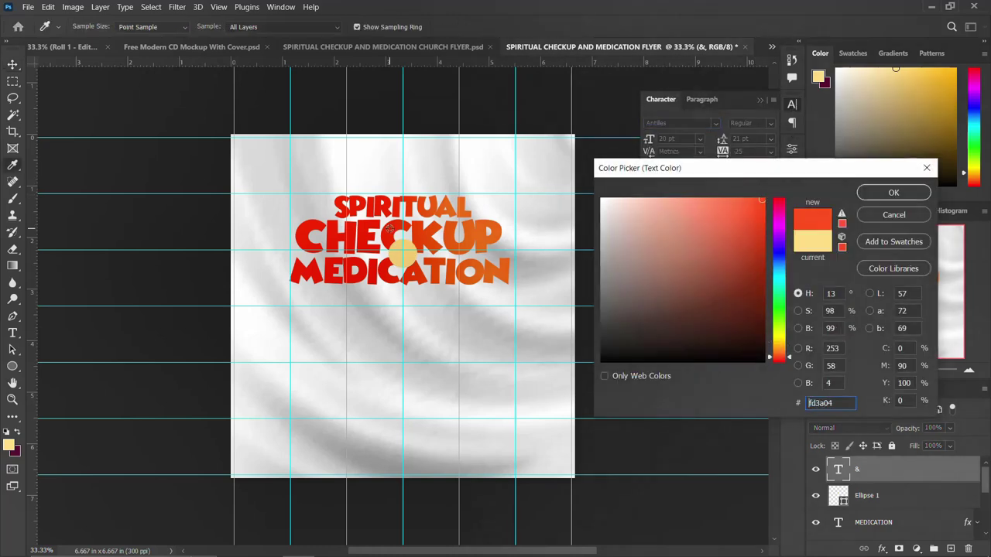
pyautogui.click(891, 191)
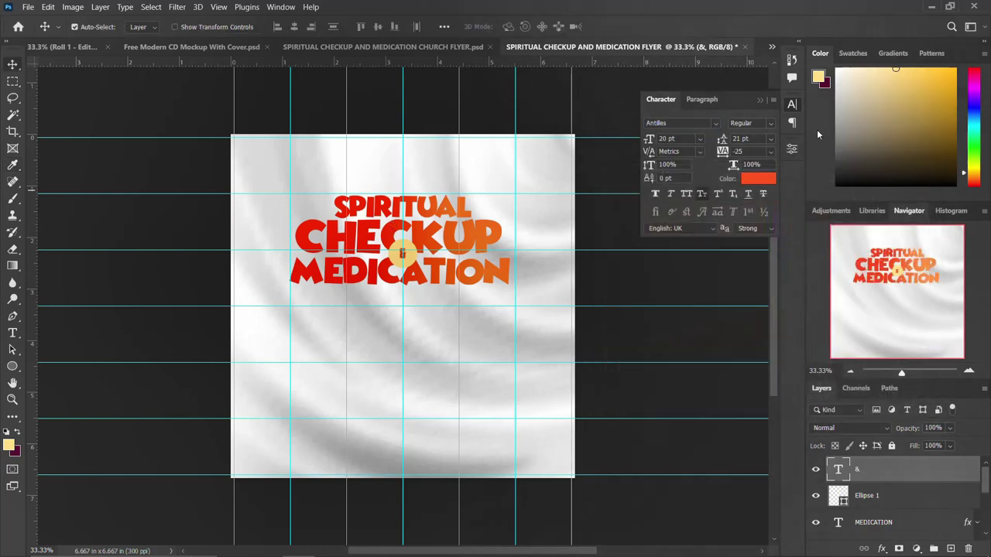
pyautogui.click(792, 104)
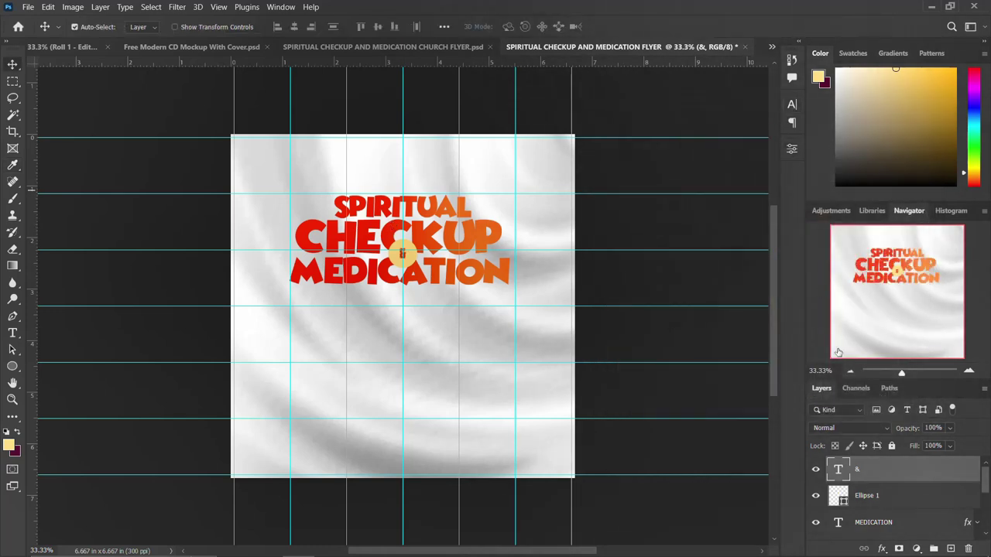
# Step: Scale the Ellipse 1 circle down to about 81%
pyautogui.click(886, 494)
pyautogui.hotkey('ctrl', 't')
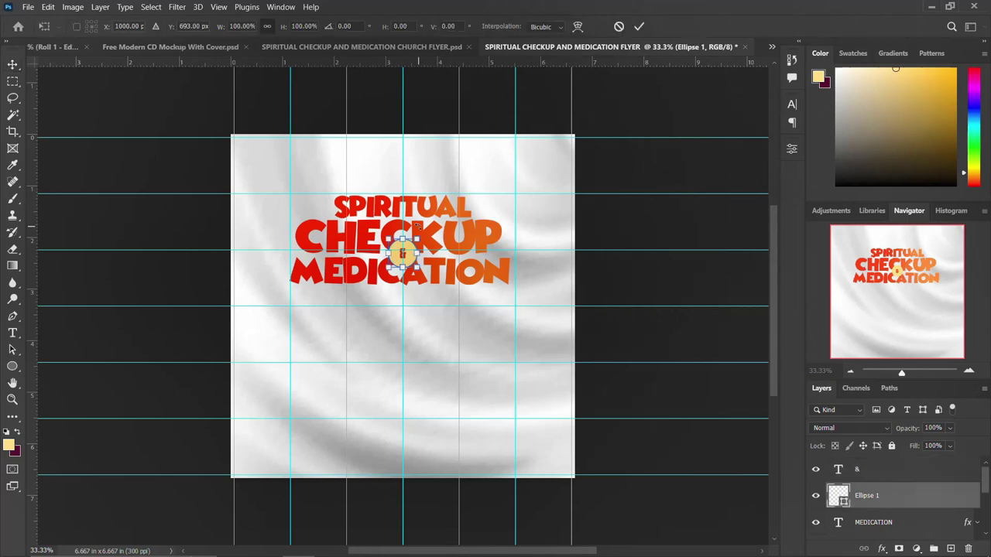
pyautogui.moveTo(417, 240); pyautogui.dragTo(413, 242)
pyautogui.press('Return')
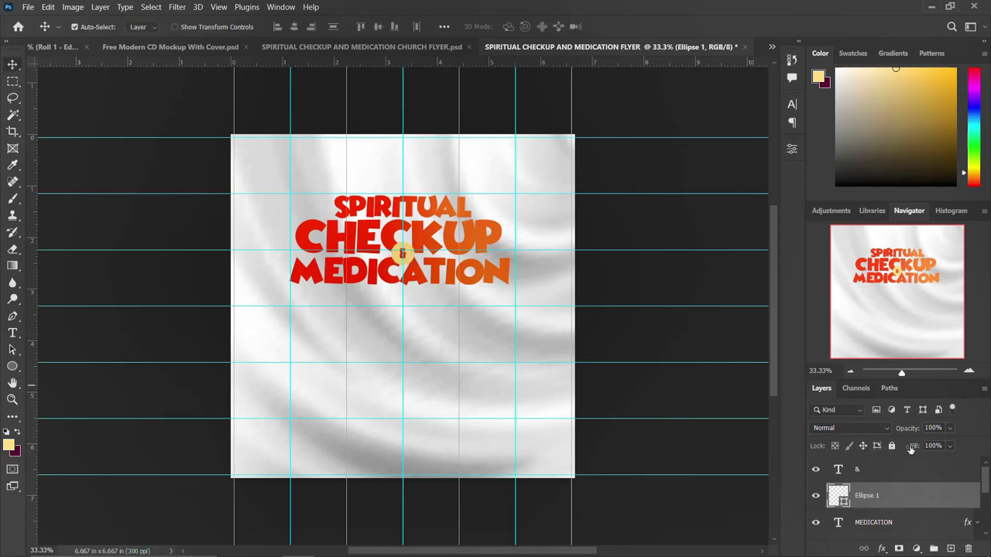
# Step: Group the title, ampersand and circle layers into a group named THEME
pyautogui.scroll(-5, 885, 482)
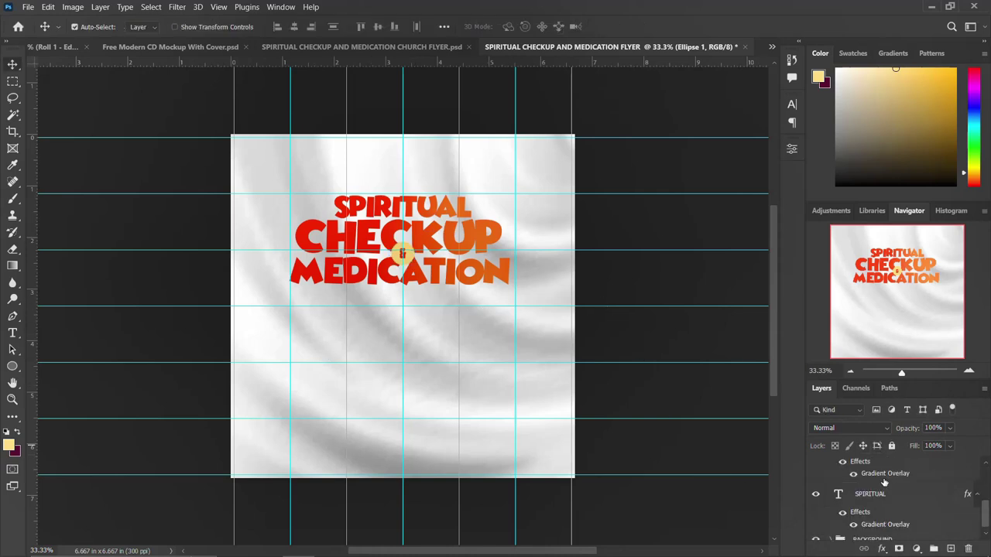
pyautogui.click(885, 523)
pyautogui.scroll(3, 885, 524)
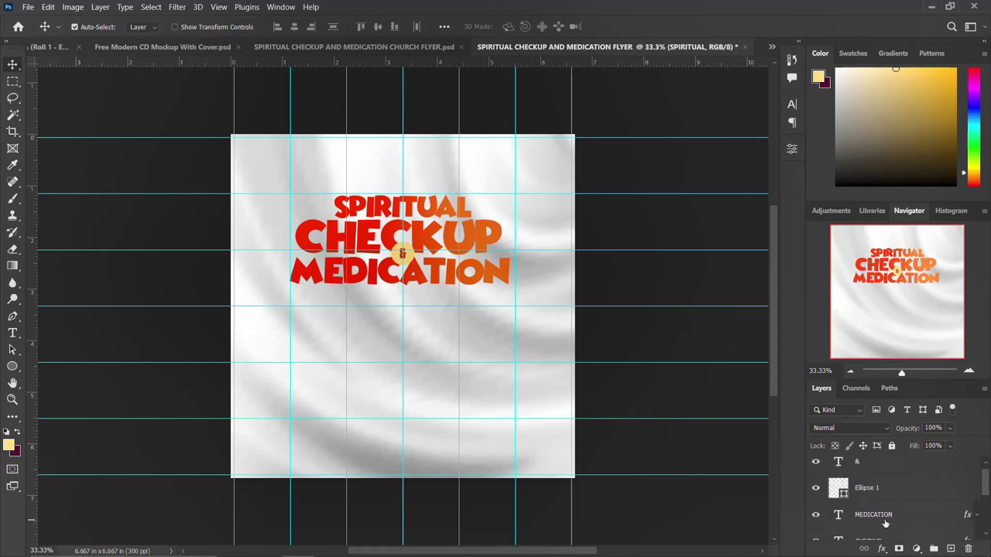
pyautogui.keyDown('shift'); pyautogui.click(880, 472); pyautogui.keyUp('shift')
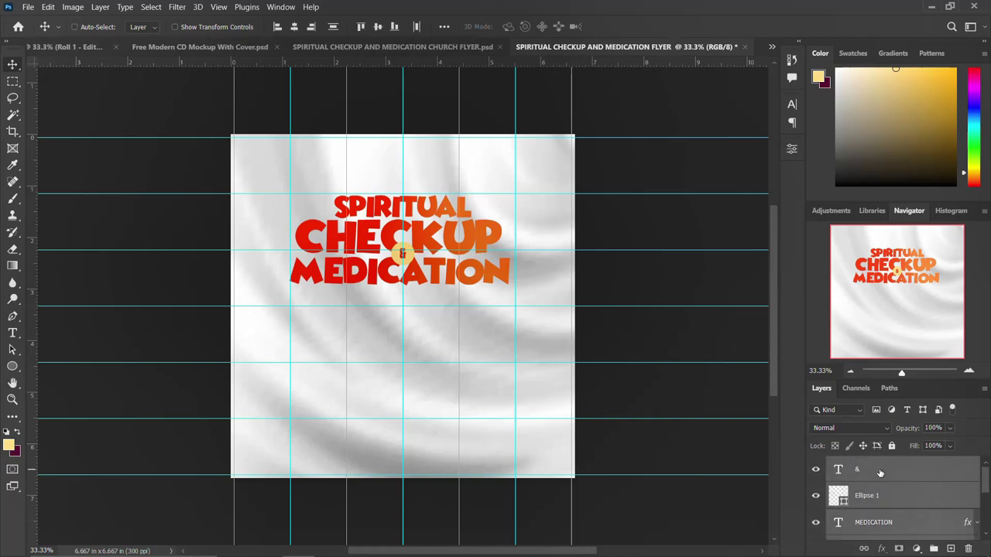
pyautogui.hotkey('ctrl', 'g')
pyautogui.doubleClick(864, 465)
pyautogui.write('THE')
pyautogui.press('Return')
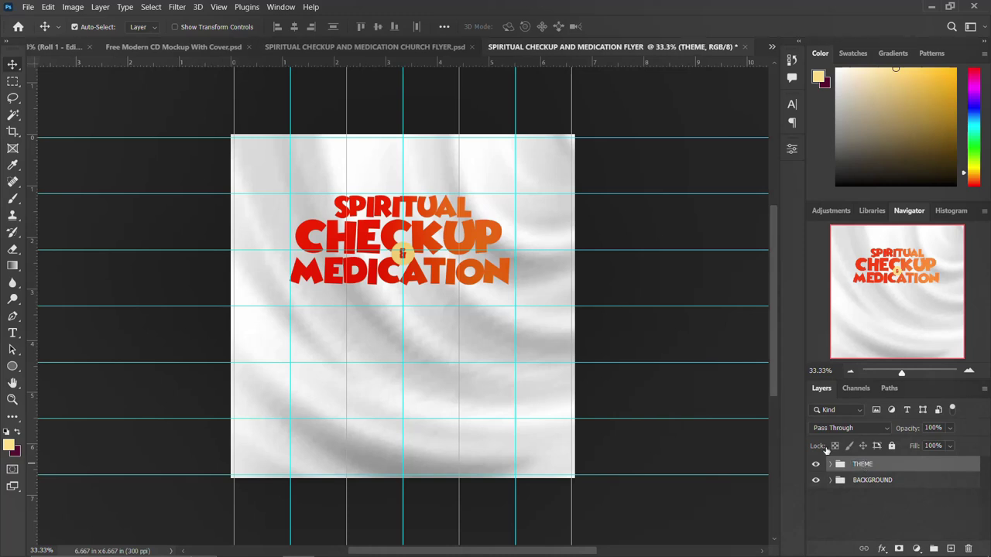
# Step: Place the FACEBOOK copy image from the image folder at the top of the flyer
pyautogui.moveTo(266, 544)
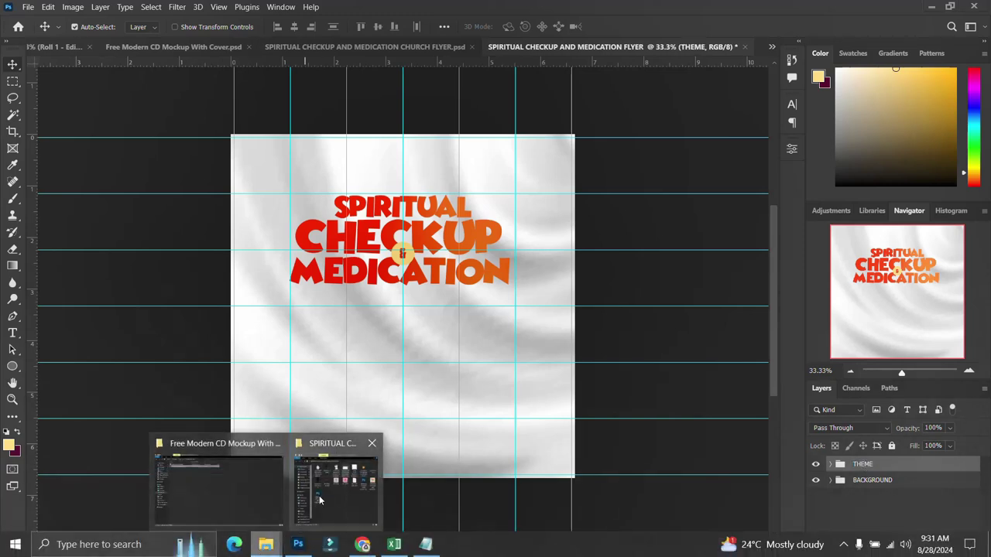
pyautogui.click(319, 499)
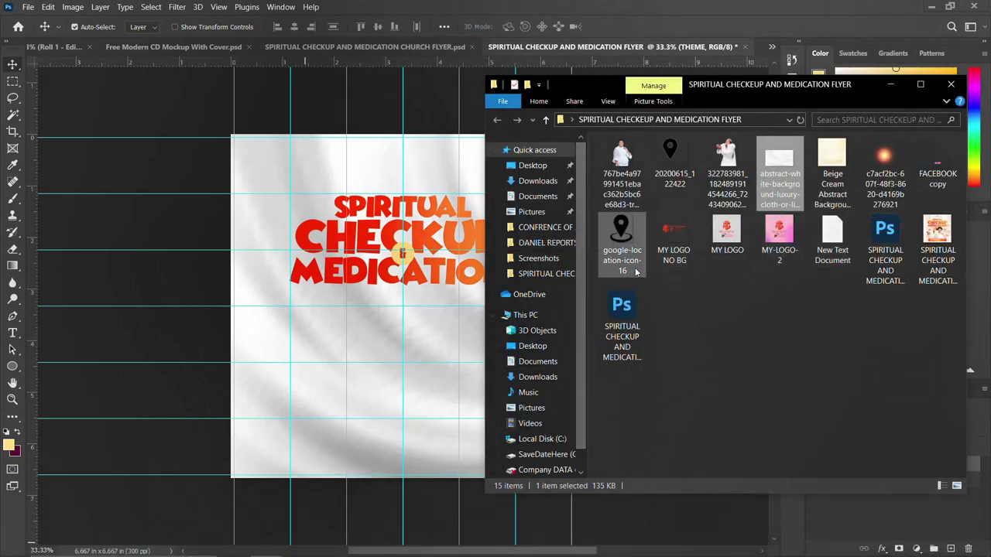
pyautogui.moveTo(941, 164); pyautogui.dragTo(391, 168)
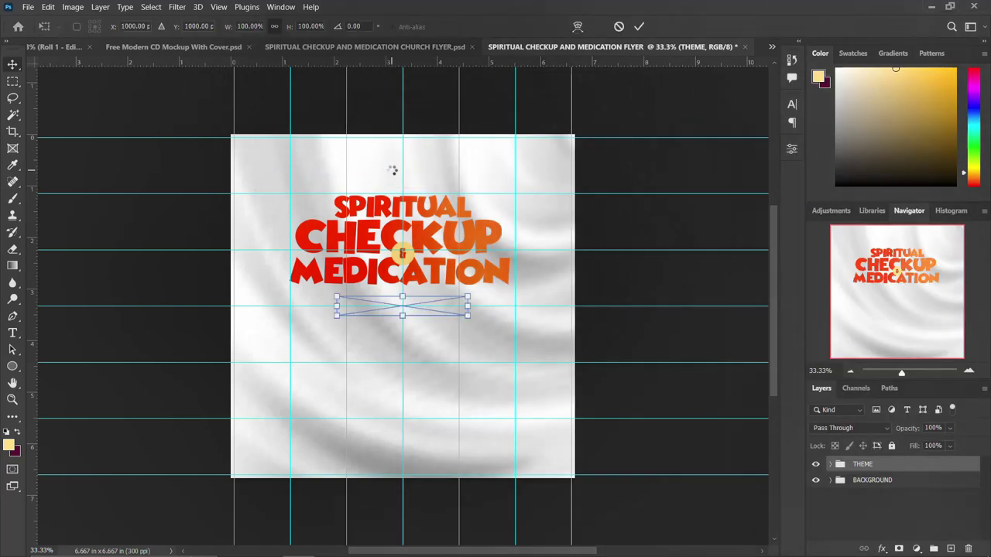
pyautogui.moveTo(395, 312); pyautogui.dragTo(397, 169)
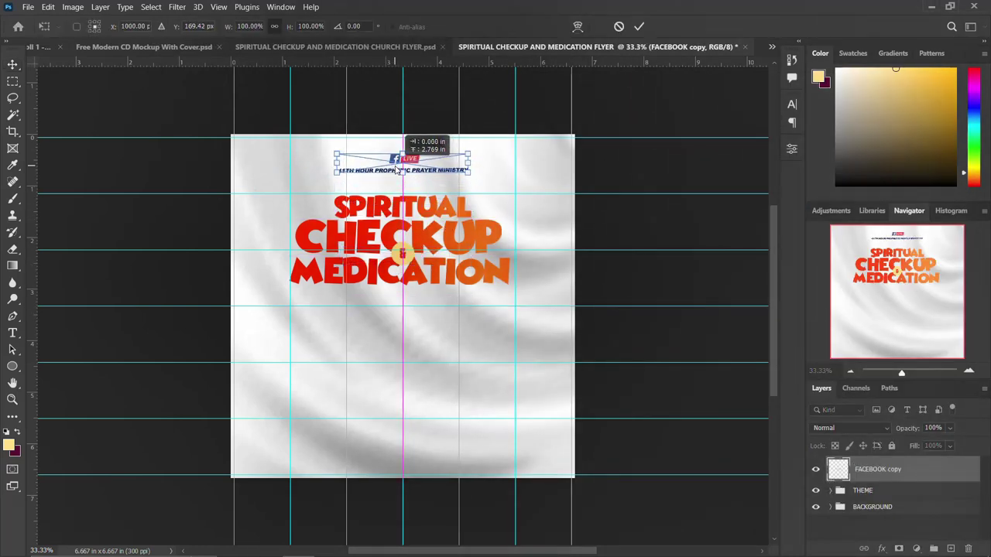
pyautogui.press('Return')
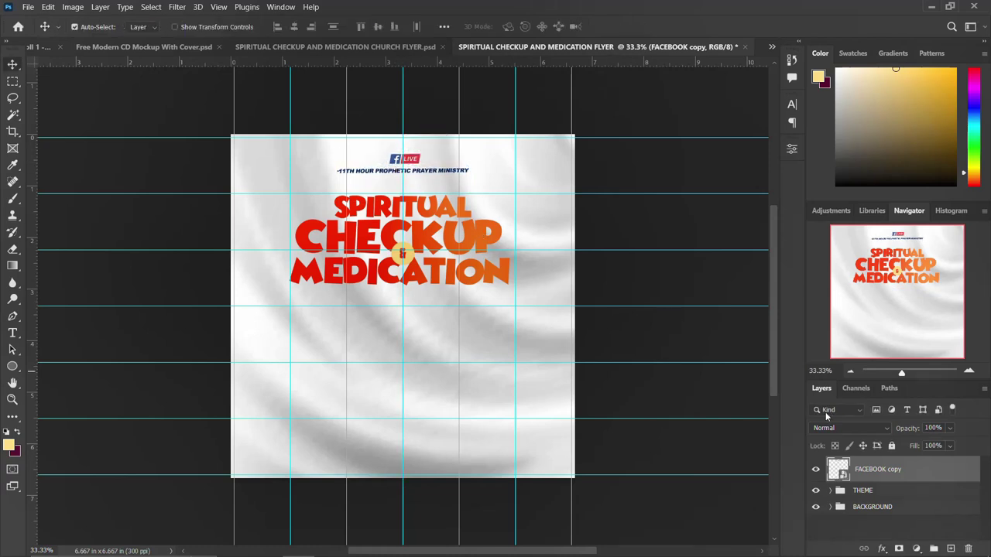
# Step: Centre the logo horizontally on the canvas
pyautogui.hotkey('ctrl', 'a')
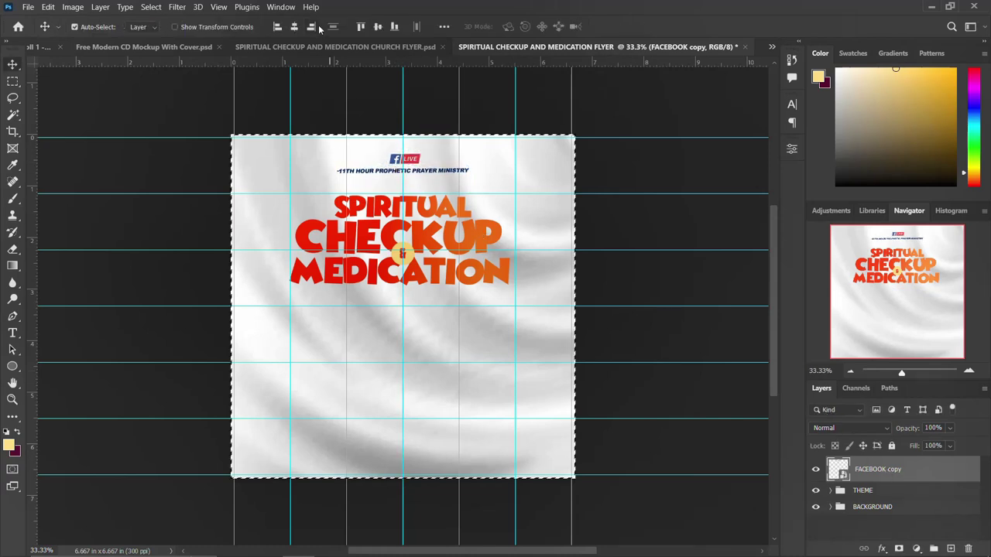
pyautogui.click(296, 29)
pyautogui.hotkey('ctrl', 'd')
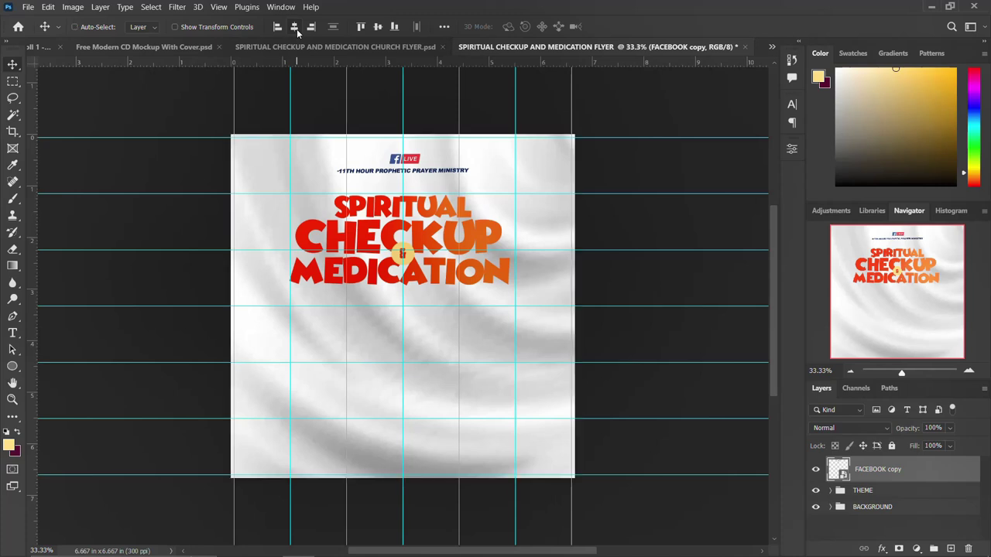
# Step: Put the logo in its own group named LOGO
pyautogui.hotkey('ctrl', 'g')
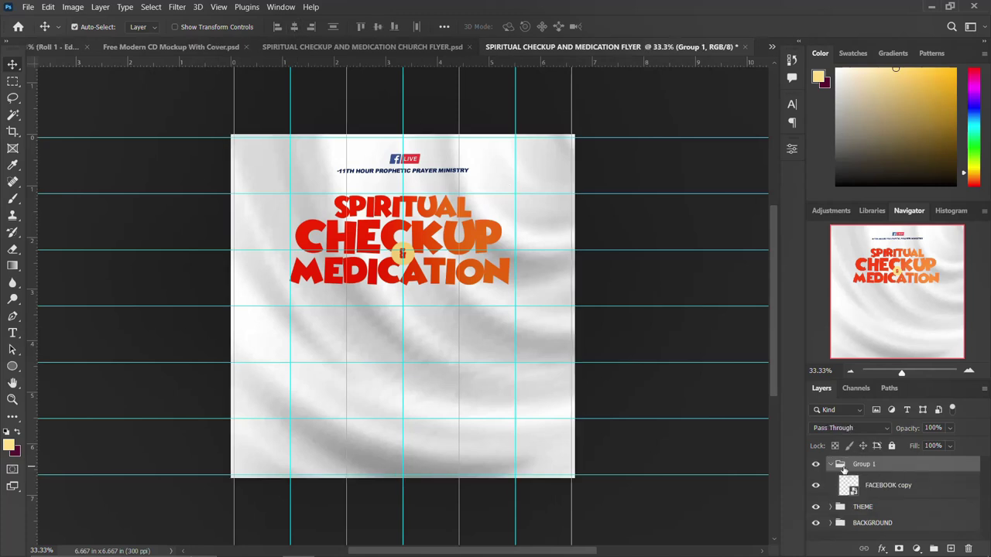
pyautogui.click(831, 465)
pyautogui.doubleClick(863, 464)
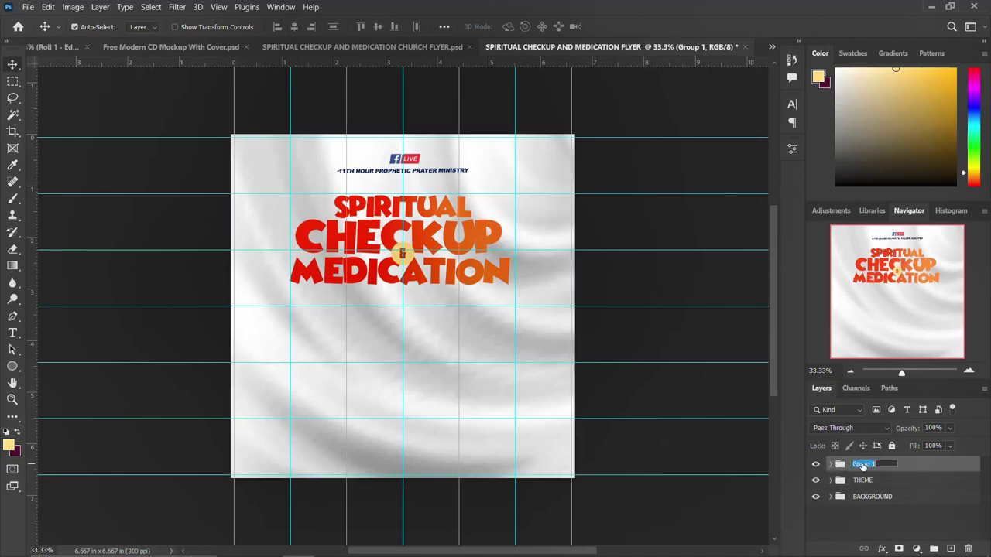
pyautogui.write('LOGO')
pyautogui.press('Return')
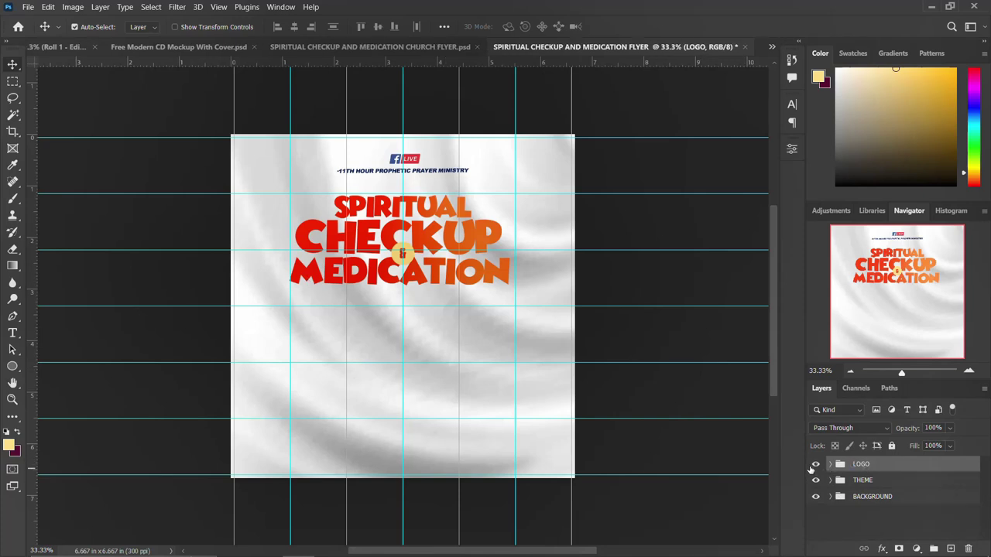
# Step: Toggle the LOGO and THEME groups' visibility off and on to check them
pyautogui.click(815, 464)
pyautogui.click(814, 464)
pyautogui.click(816, 480)
pyautogui.click(816, 480)
# Step: Place both portrait photos from the image folder into the flyer
pyautogui.moveTo(267, 550)
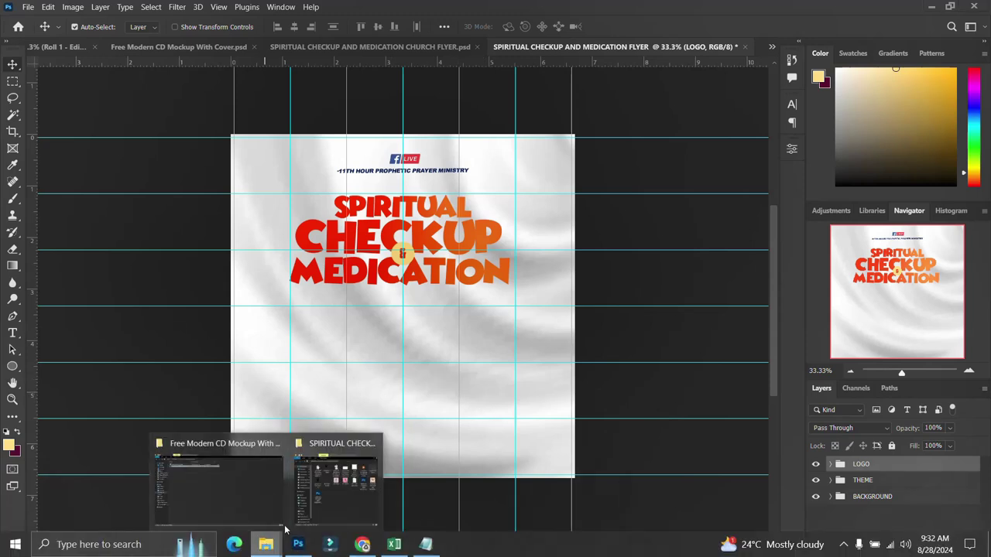
pyautogui.click(337, 504)
pyautogui.click(622, 166)
pyautogui.keyDown('ctrl'); pyautogui.click(731, 161); pyautogui.keyUp('ctrl')
pyautogui.moveTo(730, 161); pyautogui.dragTo(356, 383)
pyautogui.press('Return')
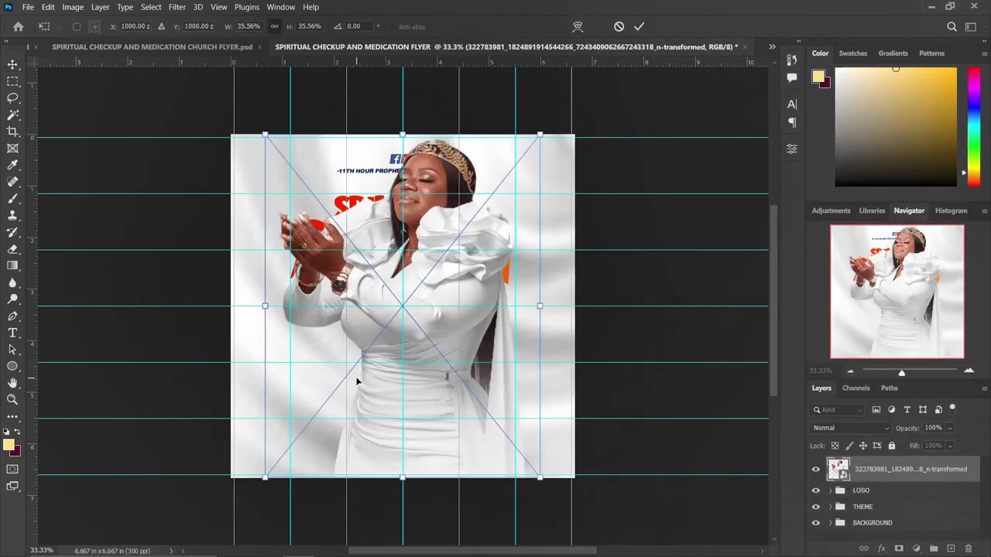
pyautogui.press('Return')
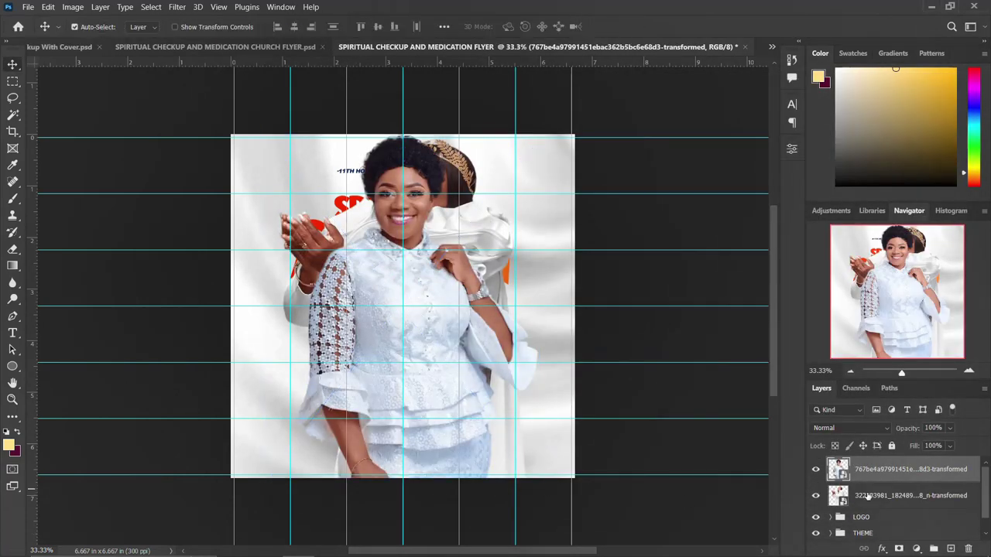
# Step: Scale both portraits to about 83% and move them below the title
pyautogui.keyDown('shift'); pyautogui.click(867, 496); pyautogui.keyUp('shift')
pyautogui.hotkey('ctrl', 't')
pyautogui.moveTo(540, 132); pyautogui.dragTo(501, 168)
pyautogui.press('Return')
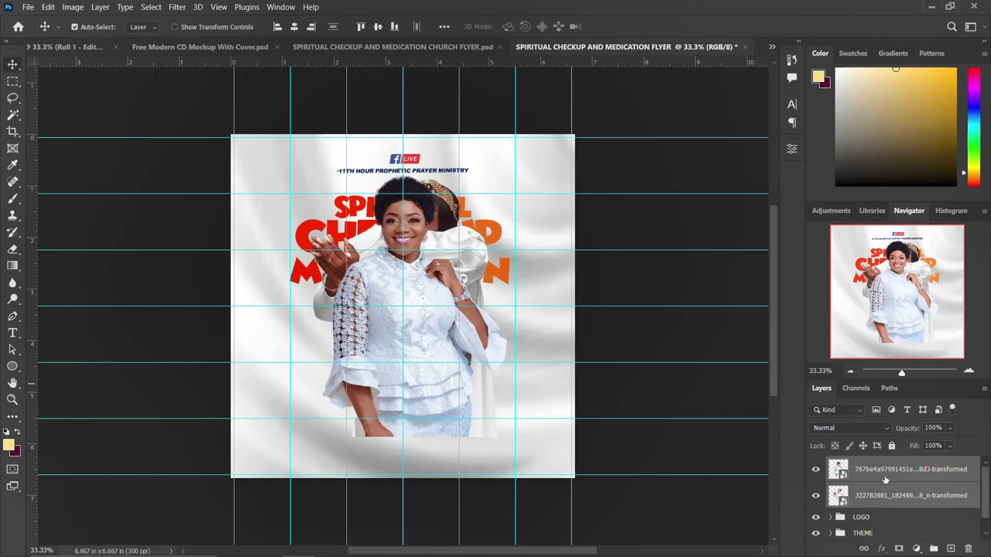
pyautogui.moveTo(428, 284); pyautogui.dragTo(445, 332)
pyautogui.click(397, 385)
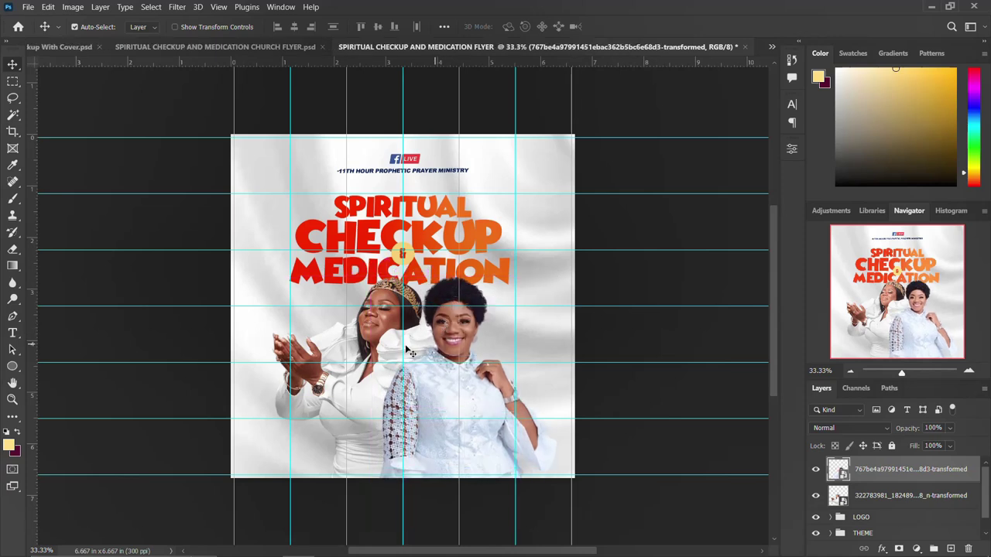
# Step: Reposition both portraits together and shrink them to about 93%
pyautogui.keyDown('shift'); pyautogui.click(904, 498); pyautogui.keyUp('shift')
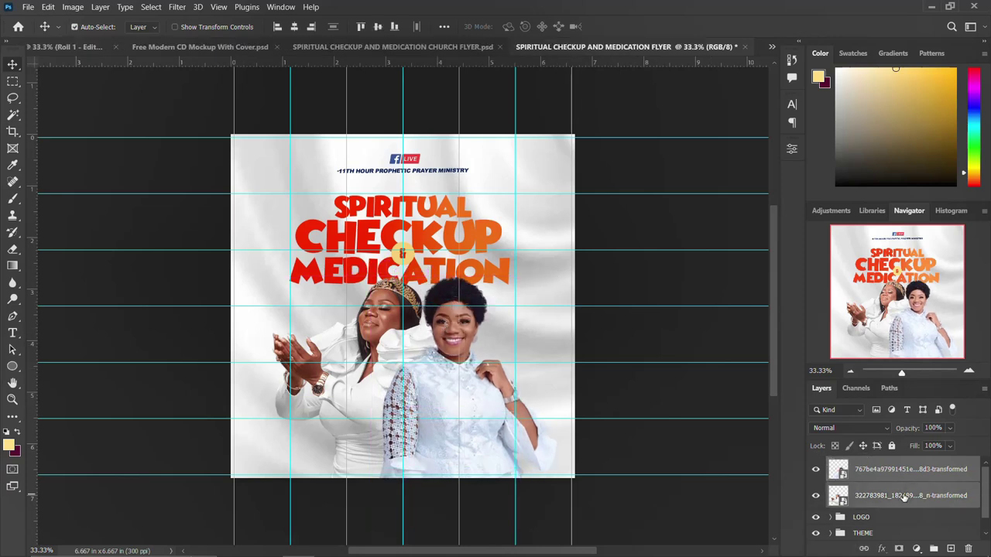
pyautogui.hotkey('ctrl', 't')
pyautogui.moveTo(412, 341); pyautogui.dragTo(423, 338)
pyautogui.moveTo(556, 273); pyautogui.dragTo(545, 281)
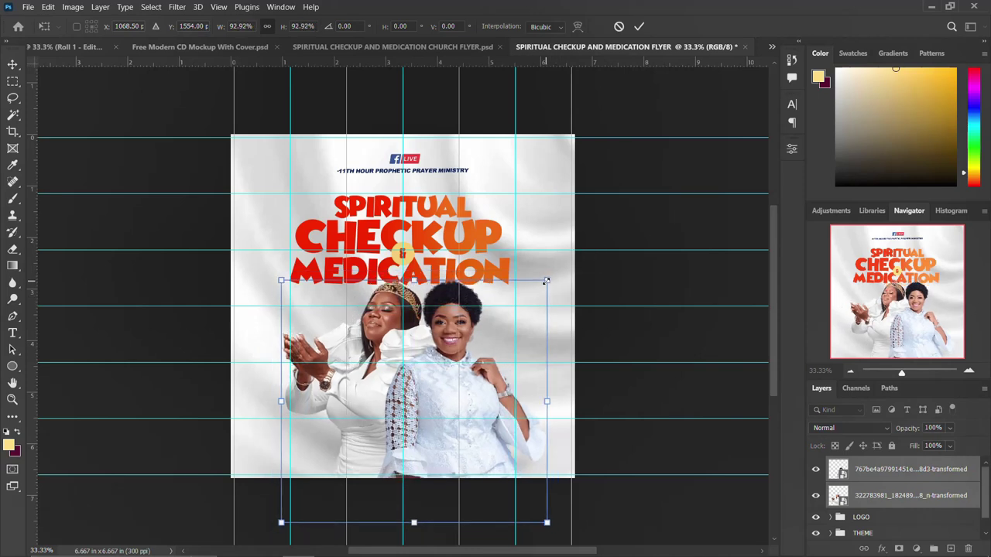
pyautogui.press('Return')
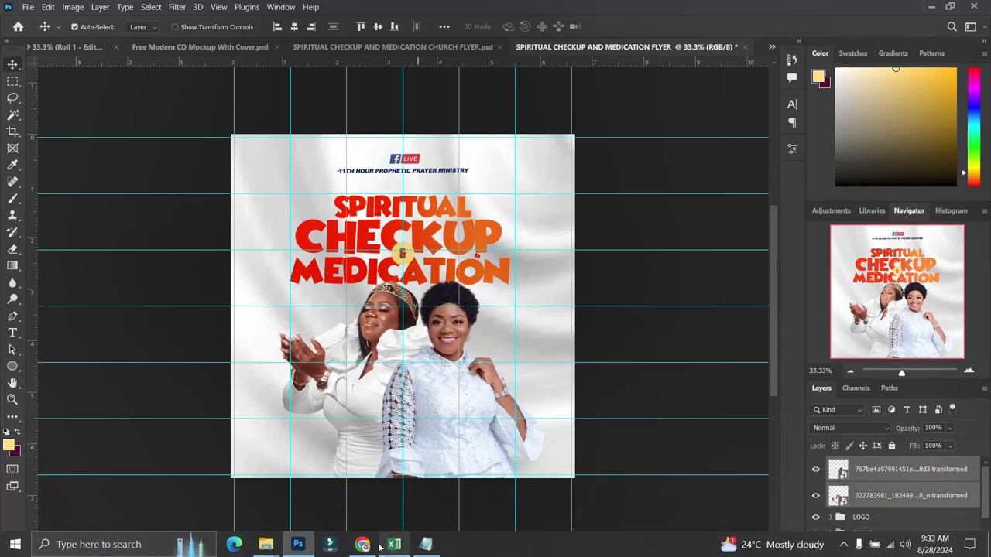
# Step: Paste the word 'With' from the notes as a text layer beside the left woman
pyautogui.click(427, 545)
pyautogui.moveTo(566, 236); pyautogui.dragTo(521, 233)
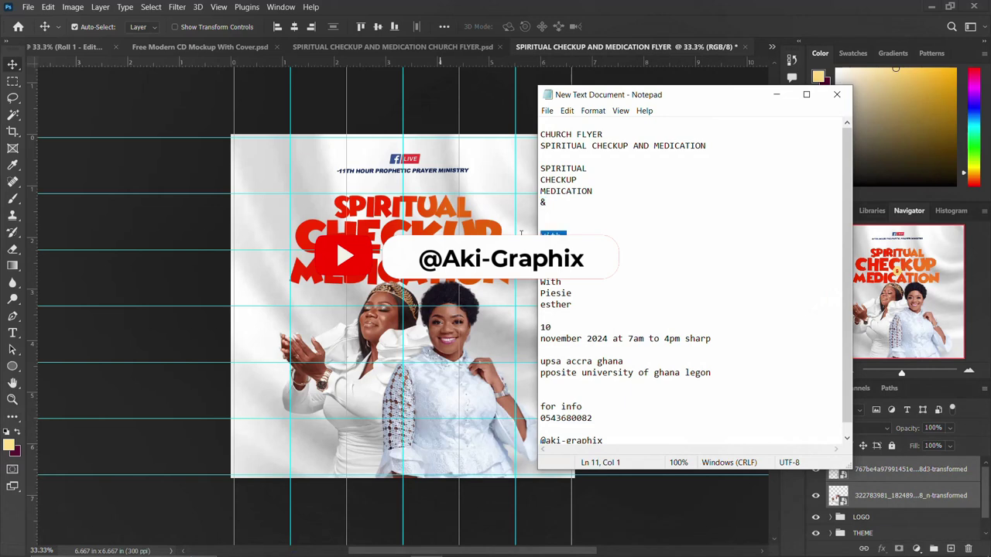
pyautogui.doubleClick(550, 282)
pyautogui.doubleClick(551, 235)
pyautogui.hotkey('ctrl', 'c')
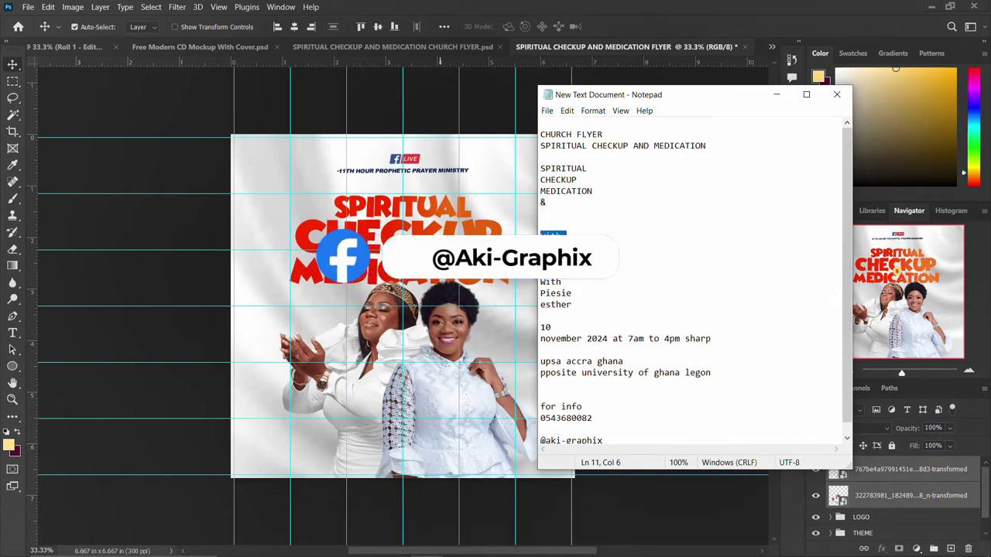
pyautogui.click(343, 313)
pyautogui.press('t')
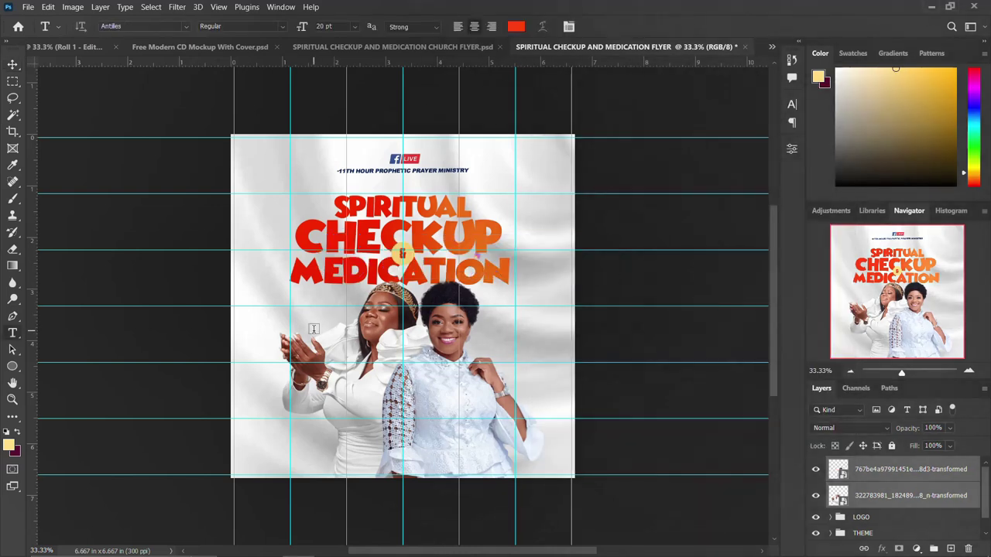
pyautogui.click(314, 329)
pyautogui.hotkey('ctrl', 'v')
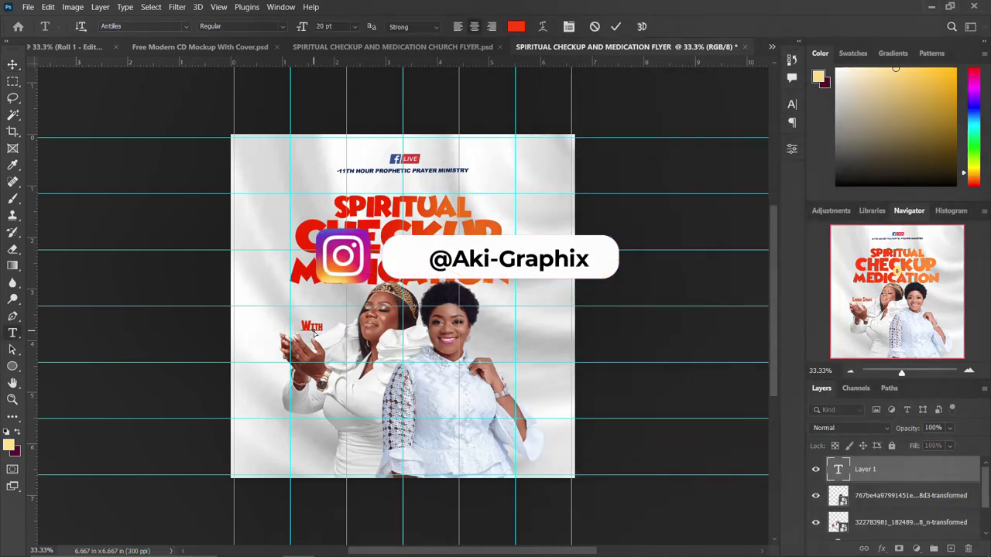
pyautogui.hotkey('ctrl', 'Return')
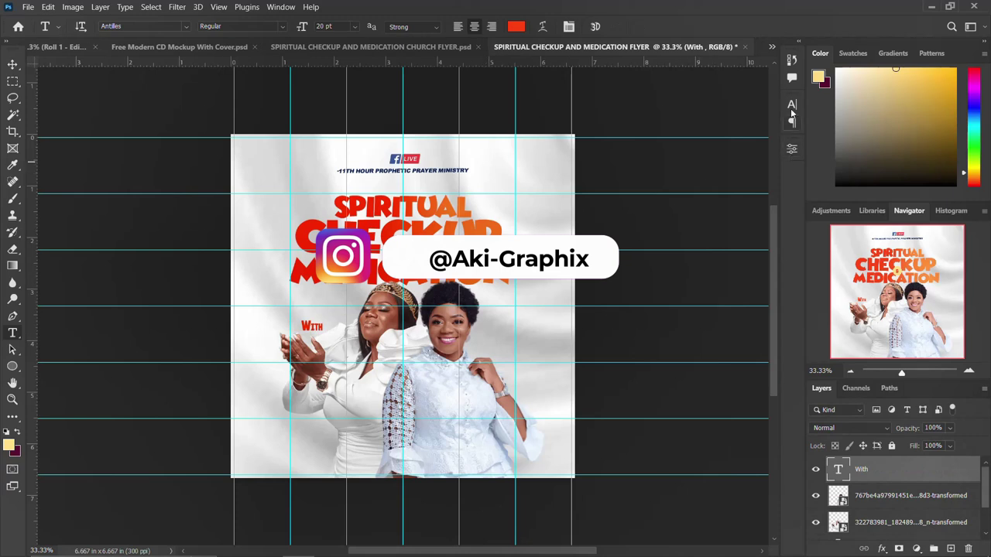
# Step: Set the With text to the Taken by Vultures font at 40 pt
pyautogui.click(791, 108)
pyautogui.click(715, 122)
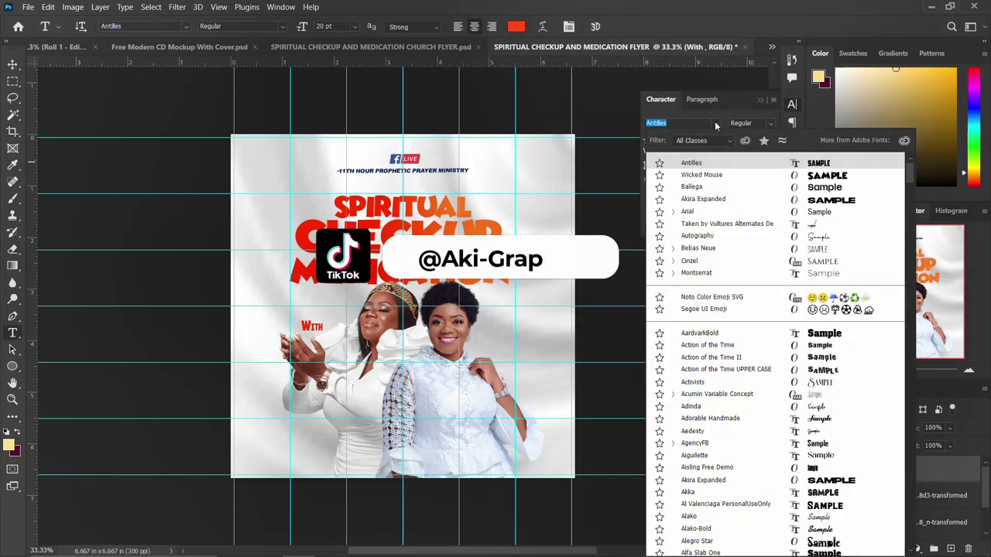
pyautogui.click(709, 225)
pyautogui.click(664, 138)
pyautogui.write('40')
pyautogui.press('Return')
# Step: Copy the first guest's name from the flyer text notes
pyautogui.click(793, 106)
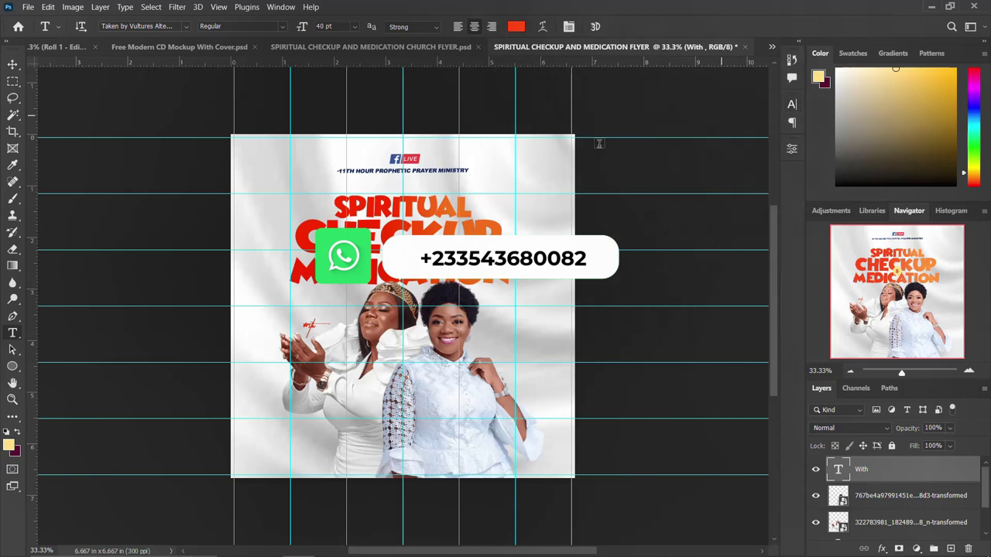
pyautogui.click(425, 545)
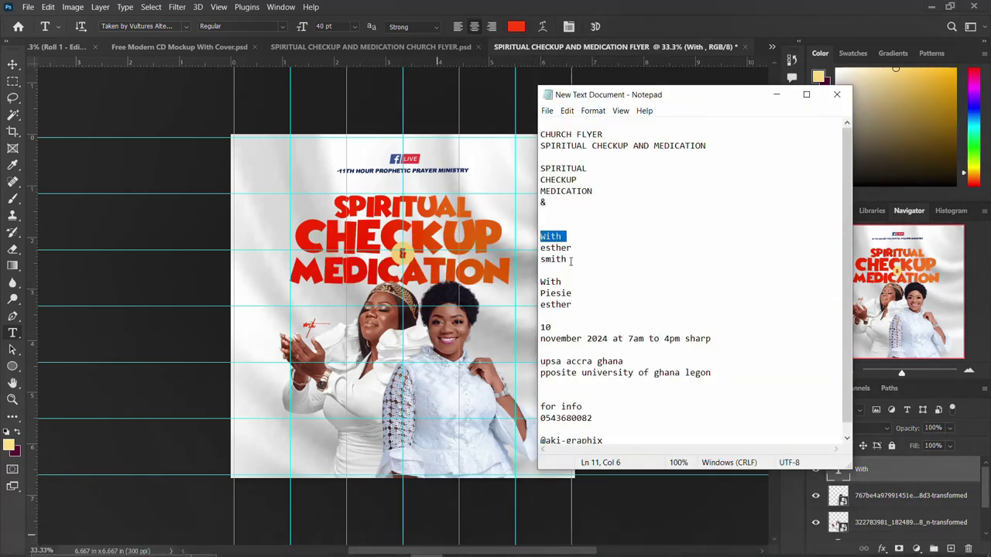
pyautogui.moveTo(573, 259); pyautogui.dragTo(540, 248)
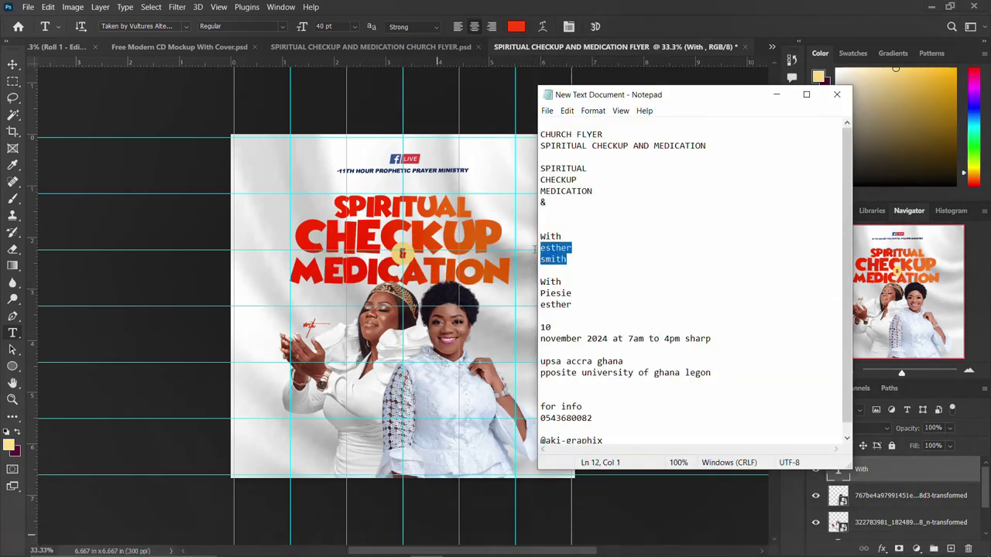
pyautogui.click(294, 352)
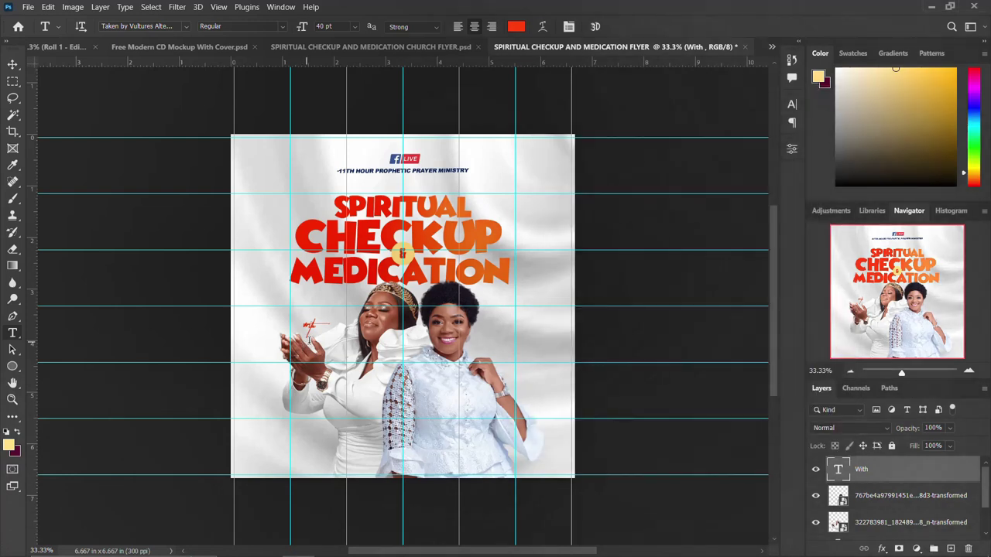
pyautogui.click(319, 341)
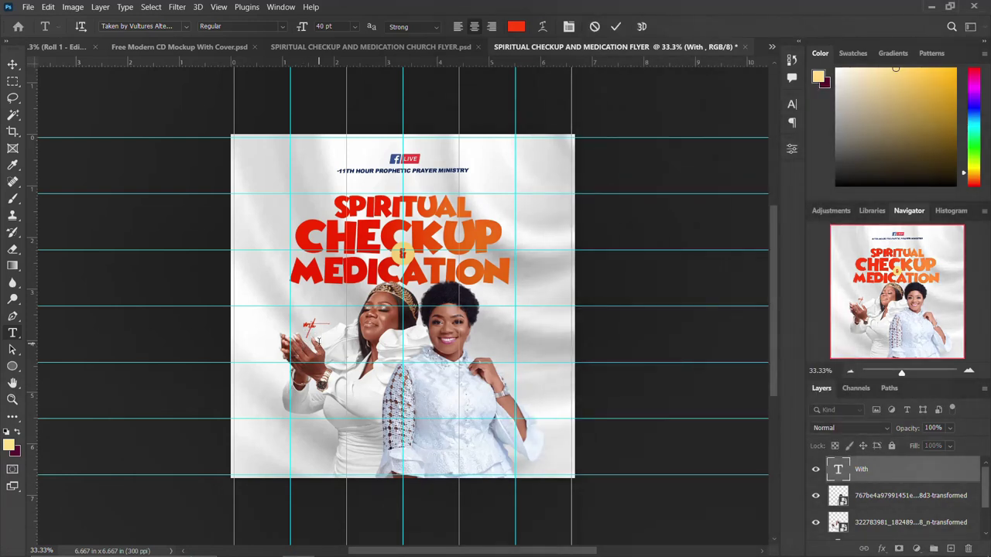
# Step: Paste the first guest's name left of MEDICATION and set it in Antilles
pyautogui.click(272, 263)
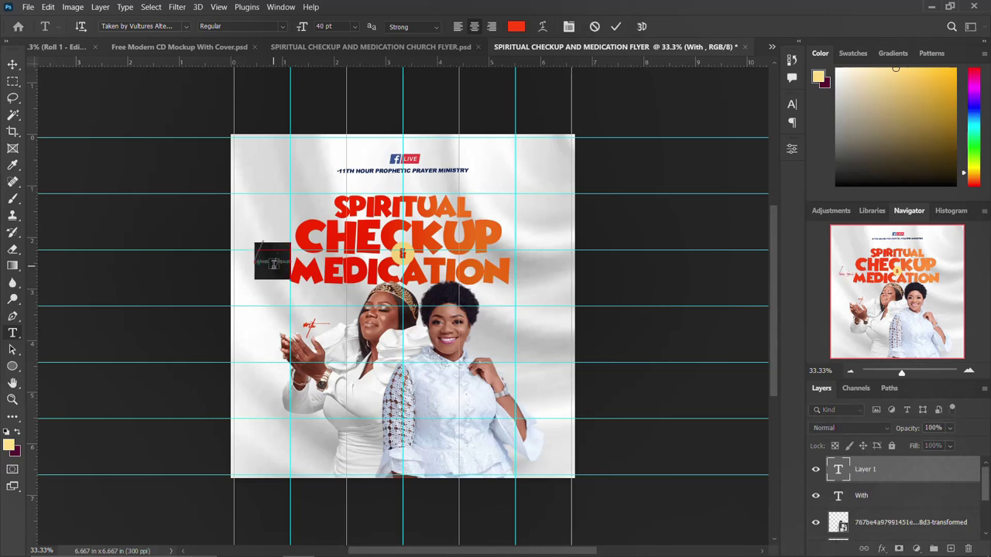
pyautogui.hotkey('ctrl', 'v')
pyautogui.hotkey('ctrl', 'Return')
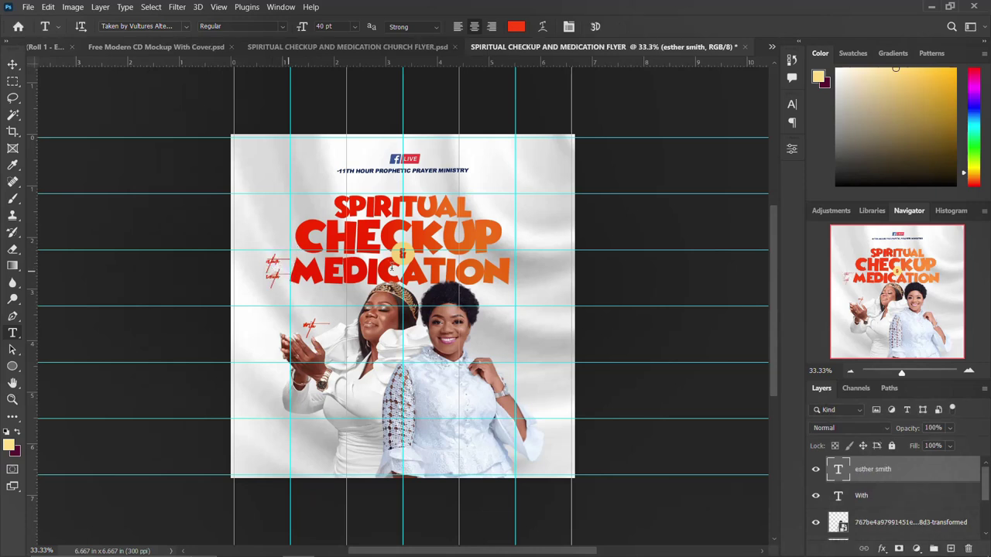
pyautogui.click(793, 105)
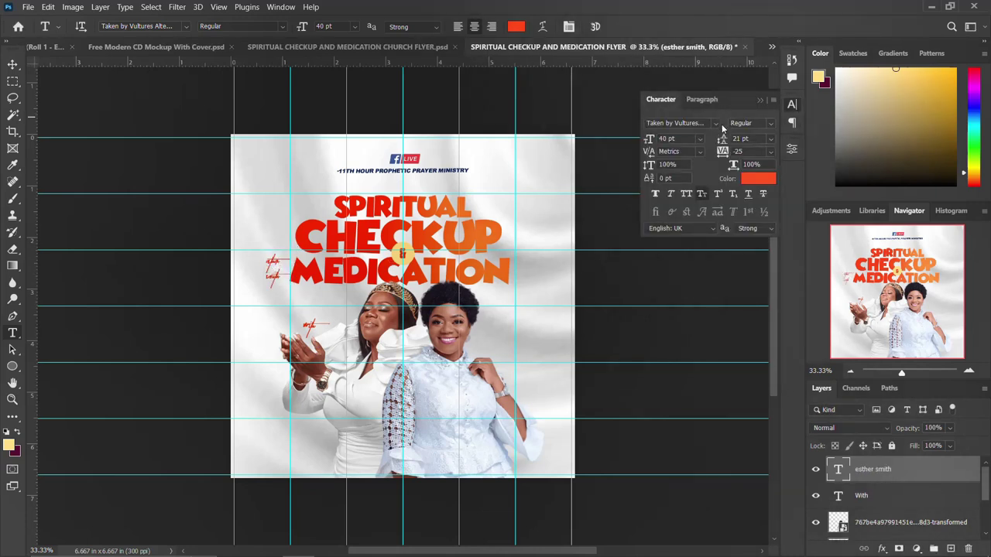
pyautogui.click(717, 124)
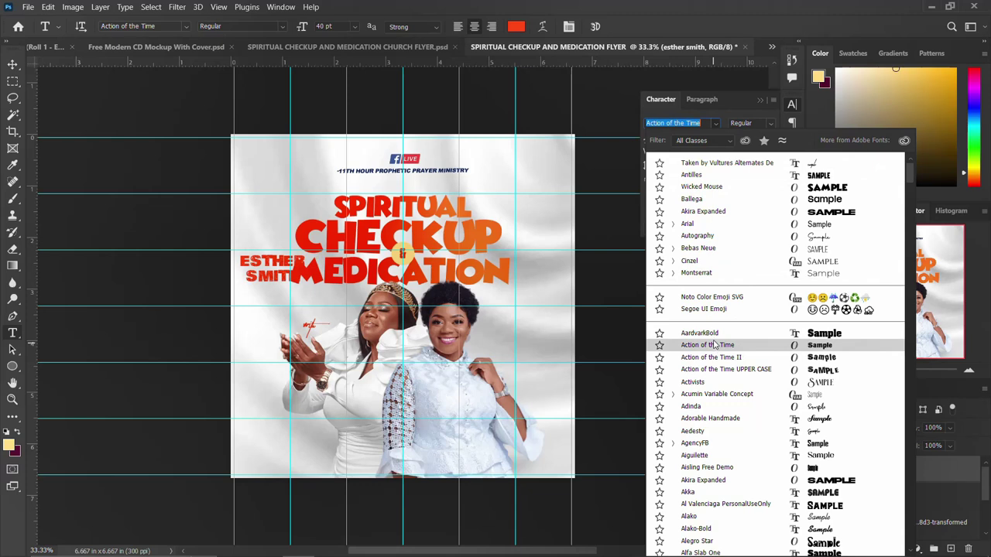
pyautogui.click(690, 176)
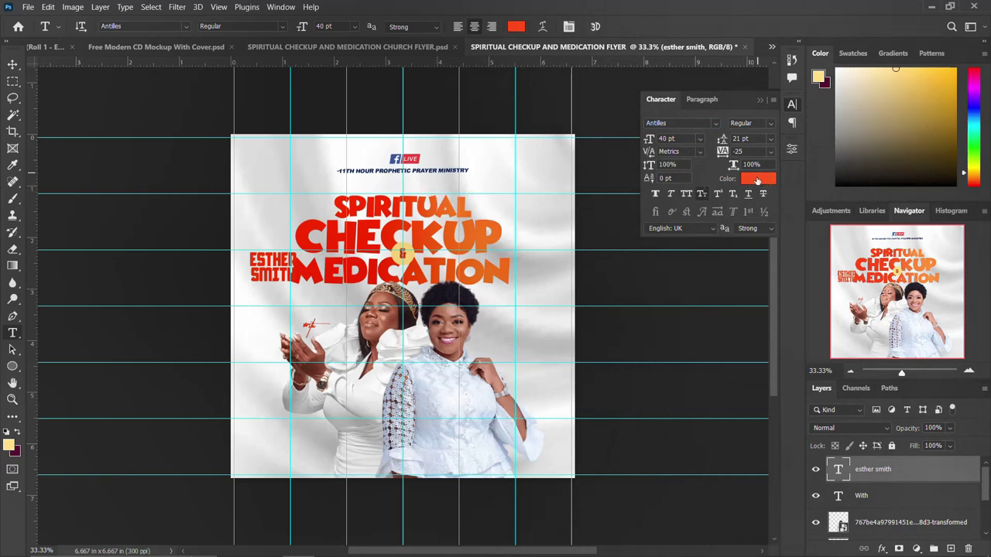
pyautogui.click(758, 180)
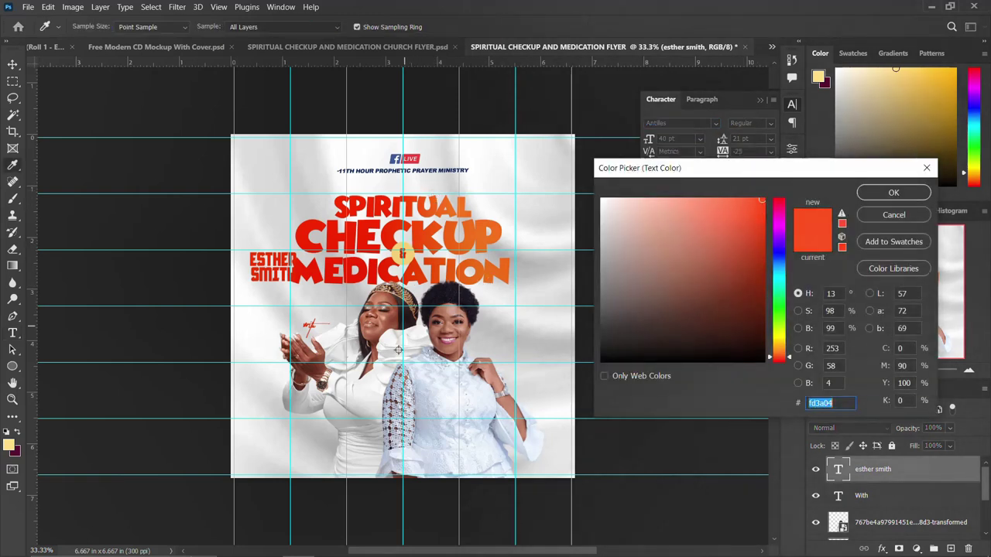
# Step: Make the name a dark brown sampled from the flyer, 20 pt with 14 pt leading
pyautogui.click(310, 367)
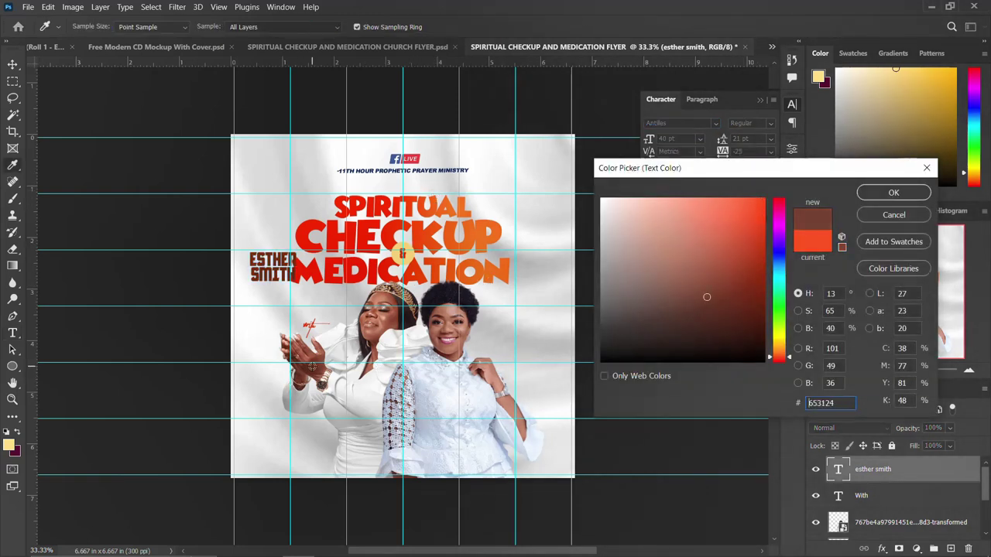
pyautogui.click(894, 194)
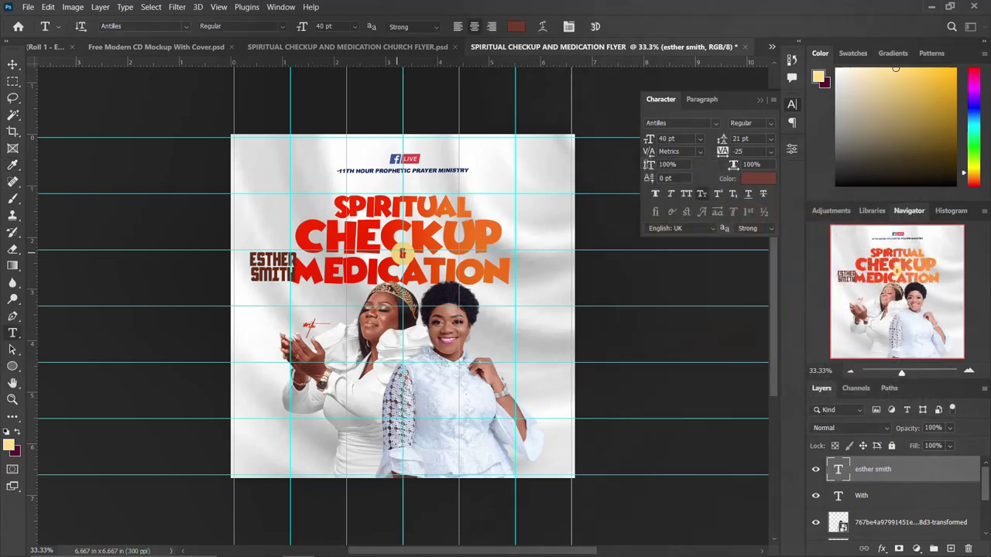
pyautogui.write('20')
pyautogui.press('Return')
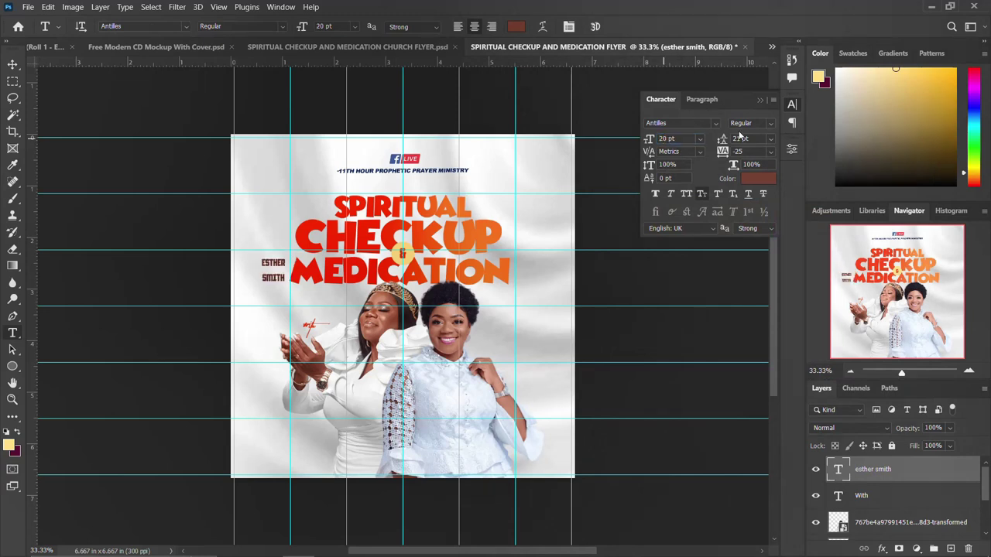
pyautogui.write('12')
pyautogui.press('Return')
pyautogui.write('14')
pyautogui.press('Return')
# Step: Move the guest name beside the With label on the left woman
pyautogui.click(792, 104)
pyautogui.press('v')
pyautogui.moveTo(273, 269); pyautogui.dragTo(327, 338)
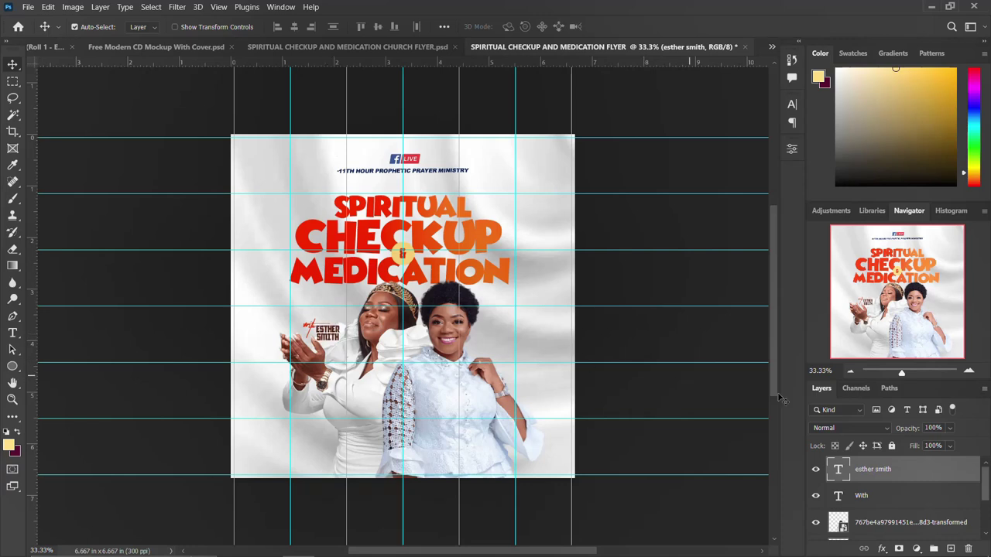
# Step: Duplicate the With label and name next to the right woman
pyautogui.press('ctrl')
pyautogui.keyDown('ctrl'); pyautogui.click(872, 496); pyautogui.keyUp('ctrl')
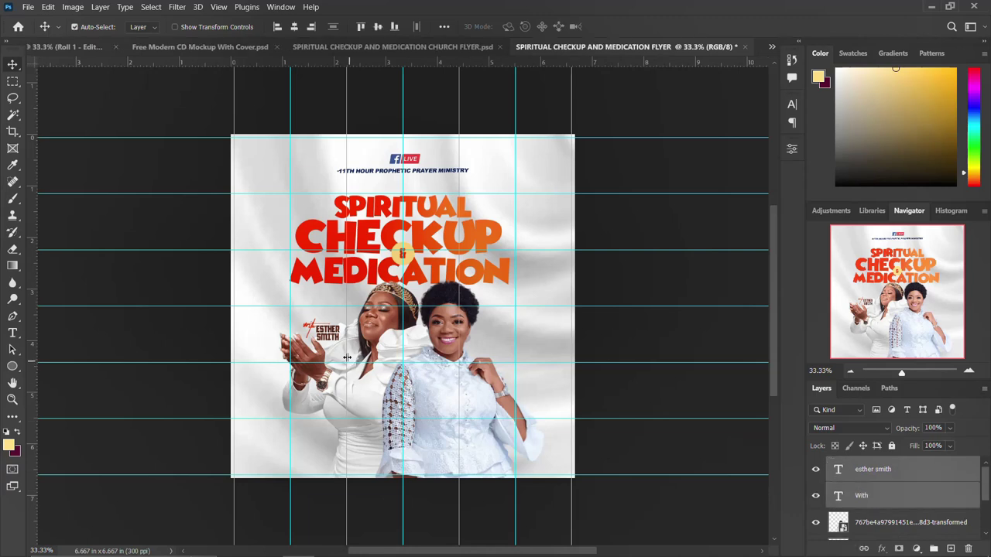
pyautogui.moveTo(340, 334); pyautogui.dragTo(518, 345)
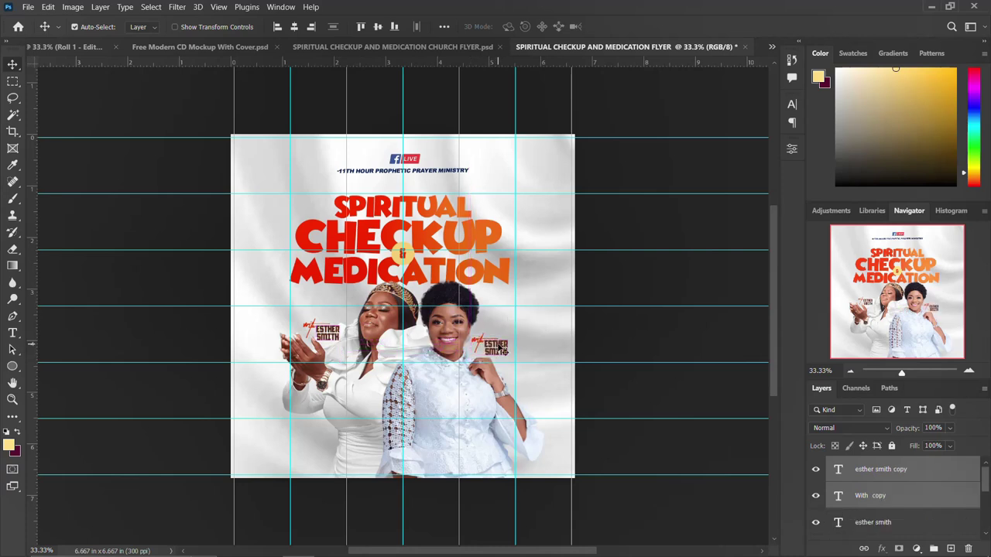
# Step: Replace the copied name with the second guest's name from the notes
pyautogui.click(501, 350)
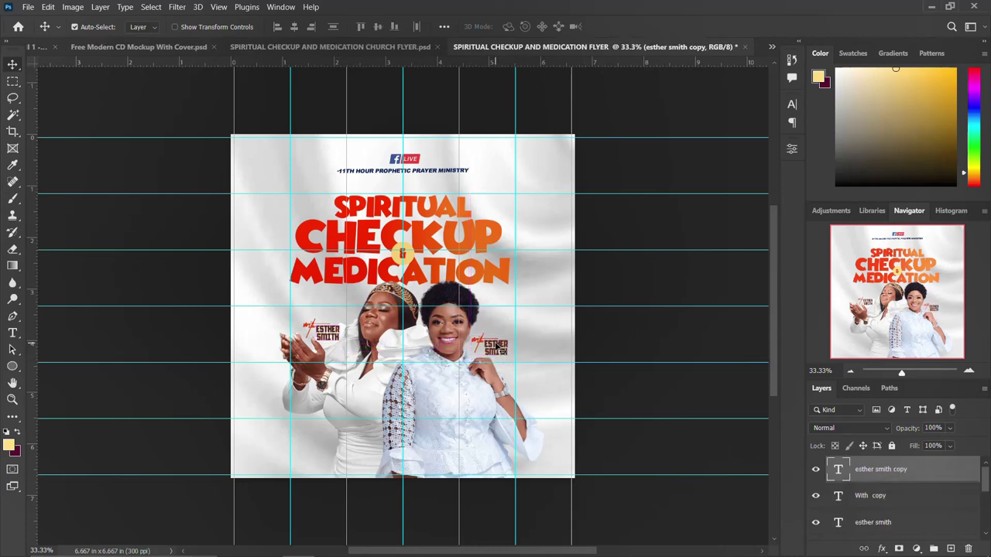
pyautogui.press('t')
pyautogui.click(488, 347)
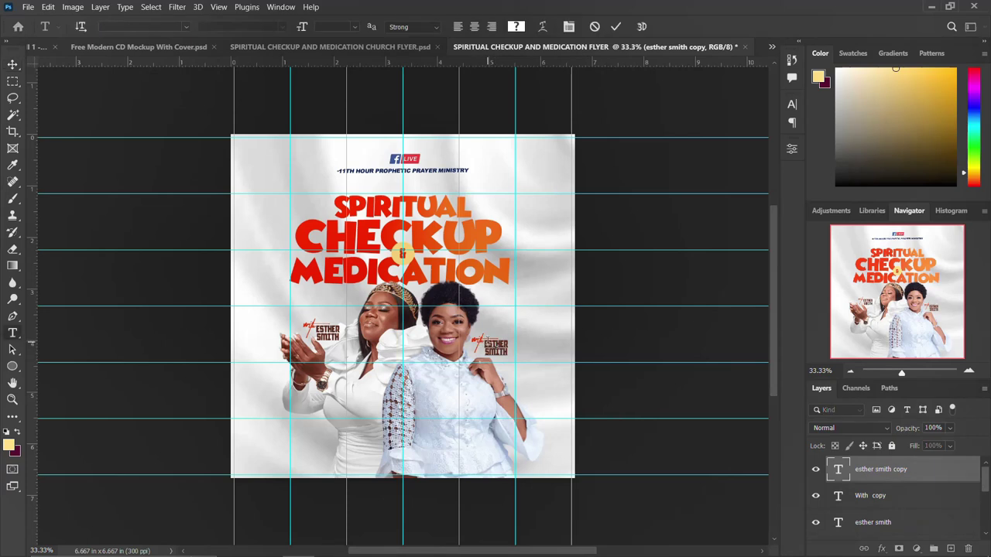
pyautogui.moveTo(485, 341); pyautogui.dragTo(511, 355)
pyautogui.moveTo(540, 544)
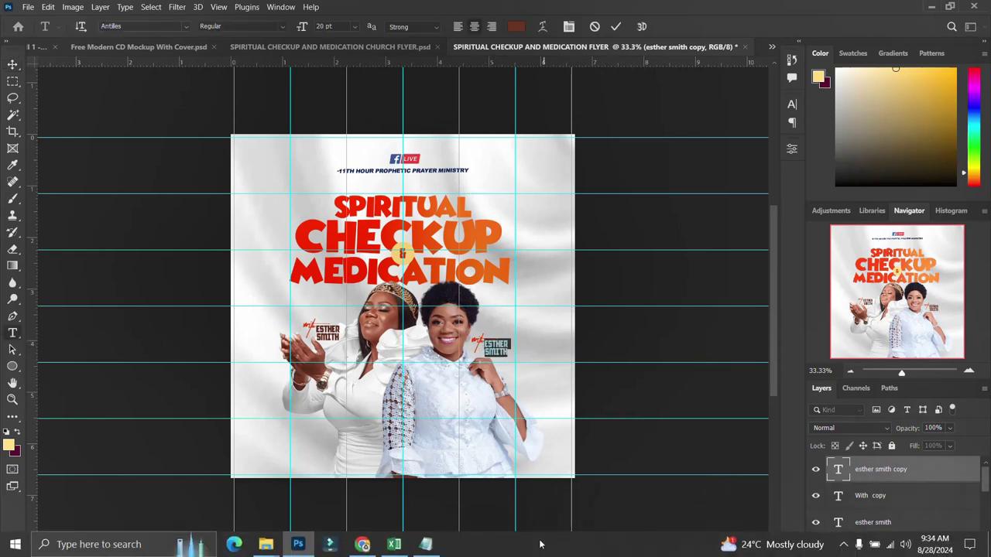
pyautogui.click(426, 544)
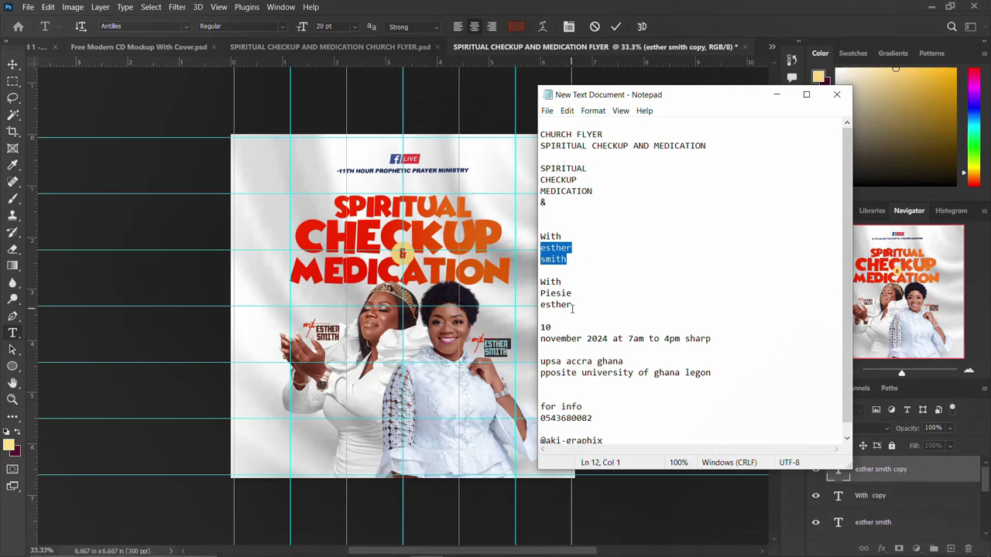
pyautogui.moveTo(573, 307); pyautogui.dragTo(532, 292)
pyautogui.hotkey('ctrl', 'c')
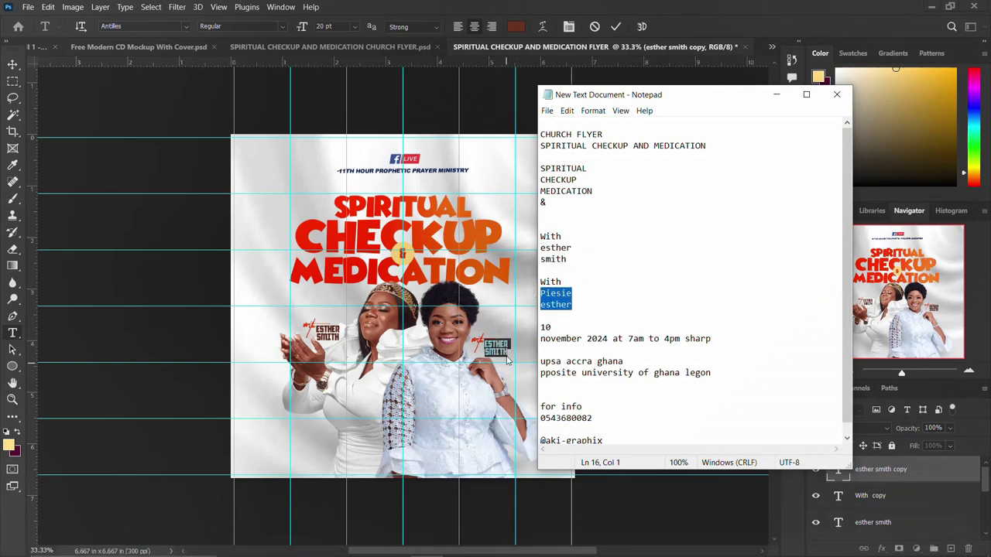
pyautogui.click(508, 358)
pyautogui.hotkey('ctrl', 'v')
pyautogui.hotkey('ctrl', 'Return')
# Step: Recommit the second name and nudge it slightly upward
pyautogui.press('v')
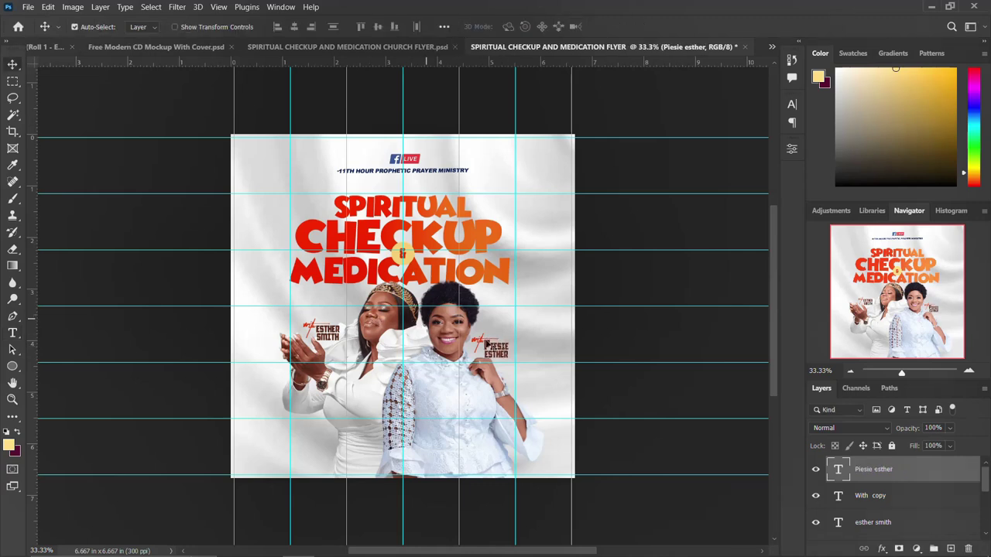
pyautogui.doubleClick(488, 347)
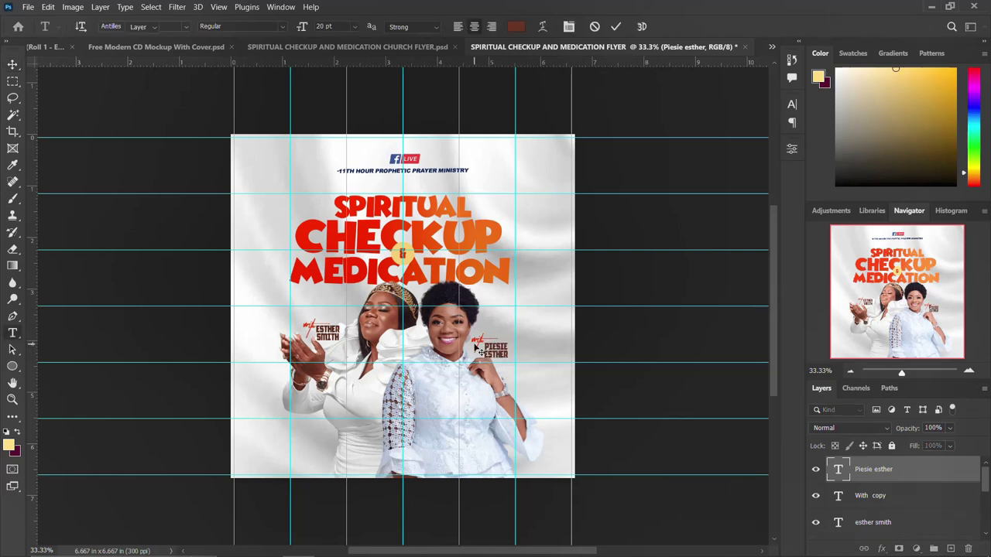
pyautogui.hotkey('ctrl', 'Return')
pyautogui.press('v')
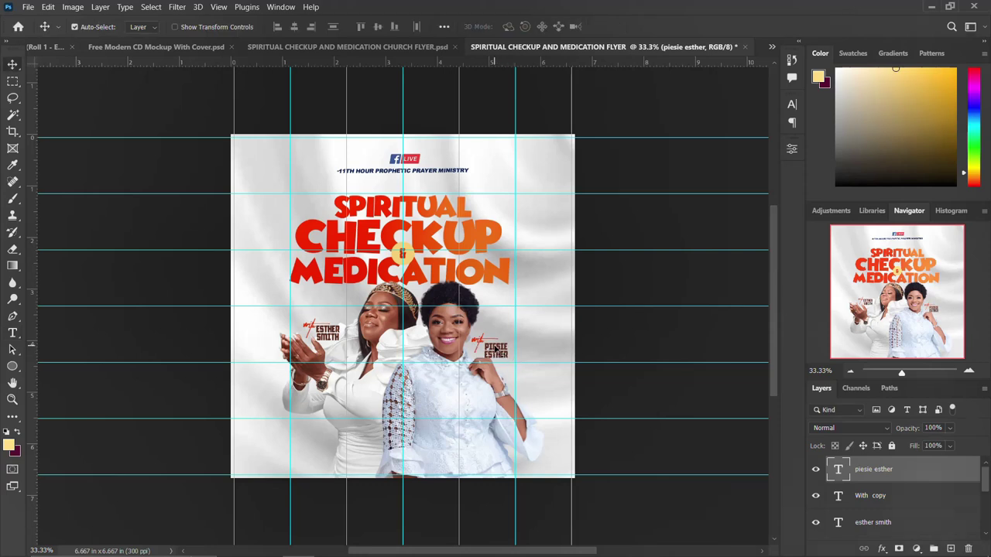
pyautogui.press('Up')
pyautogui.press('Up')
pyautogui.press('Up')
pyautogui.press('Up')
pyautogui.press('Up')
pyautogui.press('Up')
pyautogui.press('Up')
pyautogui.press('Up')
pyautogui.press('Up')
pyautogui.scroll(-5, 894, 489)
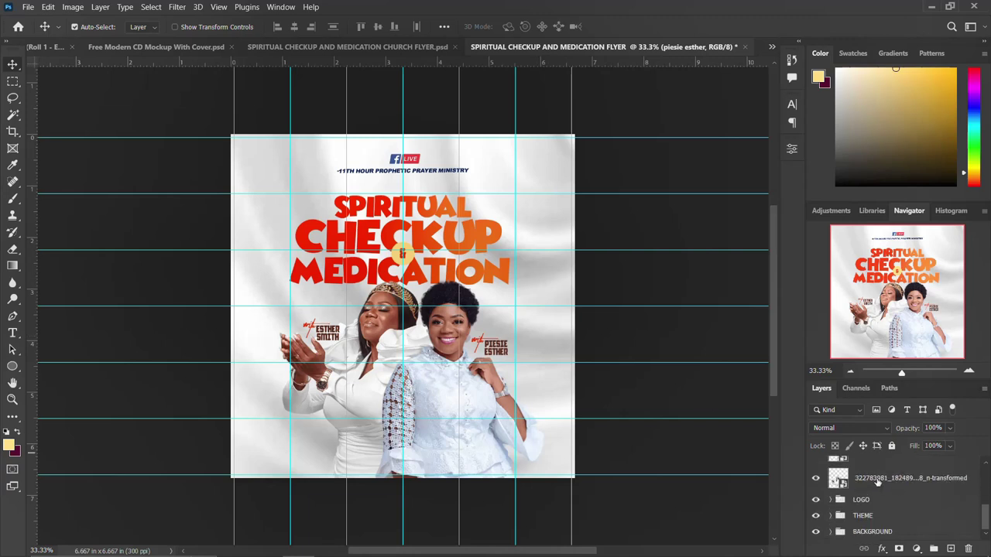
pyautogui.keyDown('shift'); pyautogui.click(878, 480); pyautogui.keyUp('shift')
pyautogui.scroll(5, 878, 480)
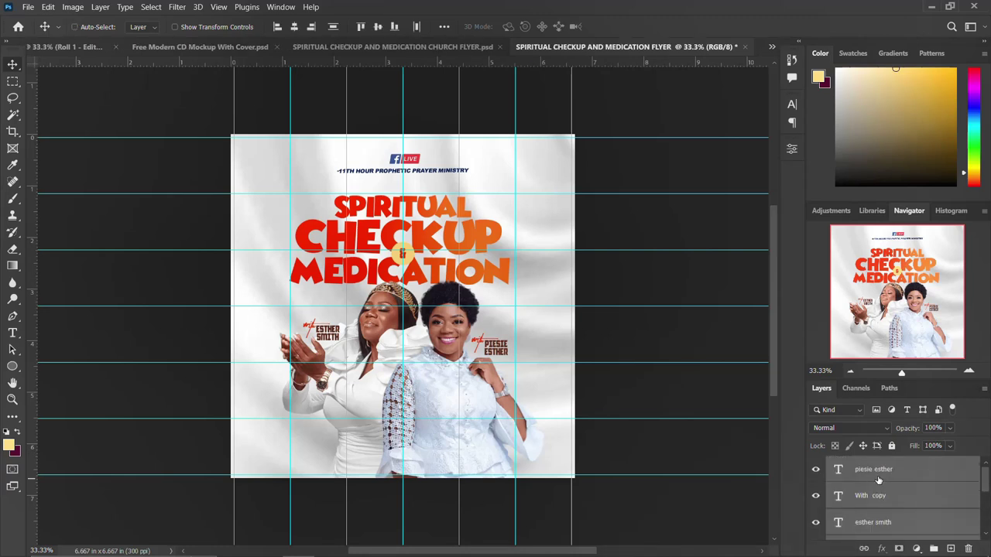
pyautogui.hotkey('ctrl', 'g')
pyautogui.doubleClick(862, 464)
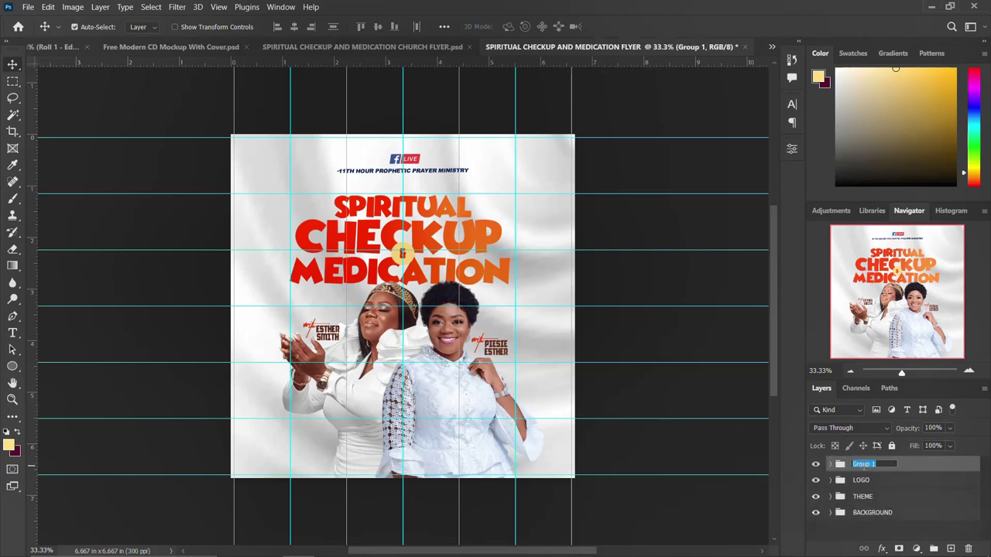
pyautogui.write('NAMES & IMAGES')
pyautogui.press('Return')
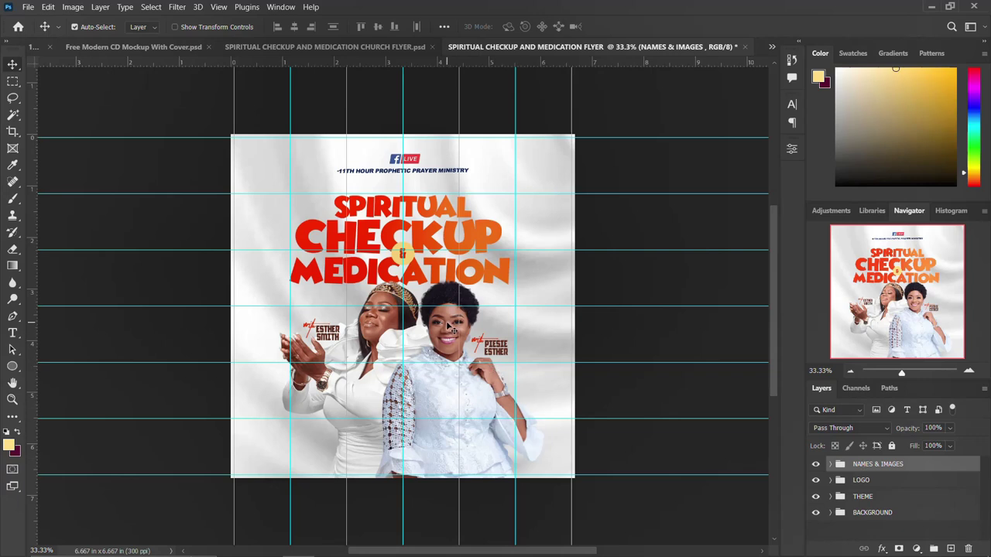
pyautogui.scroll(1, 451, 329)
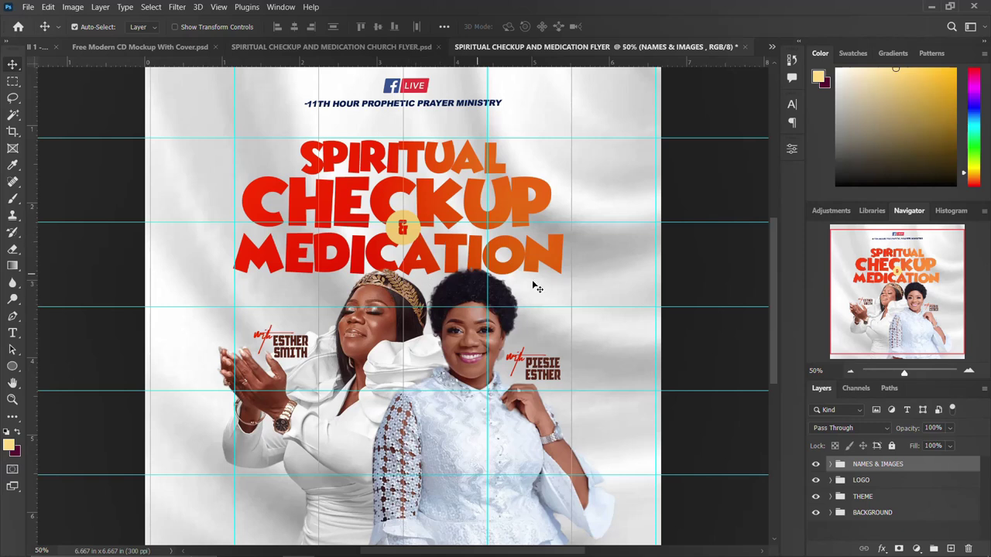
pyautogui.hotkey('ctrl', '-')
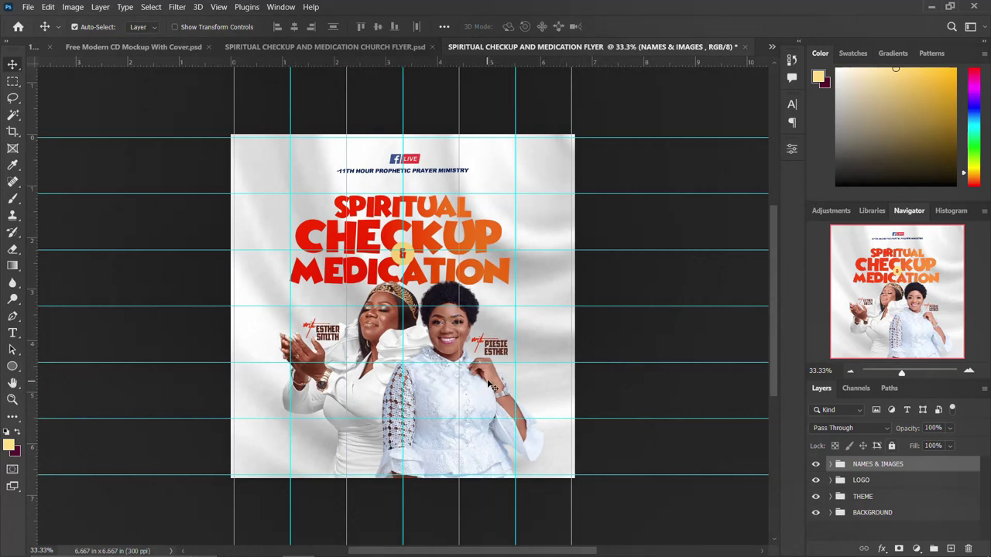
# Step: Add a '10' text layer to the right of the second woman, nudged lower
pyautogui.click(13, 334)
pyautogui.click(504, 298)
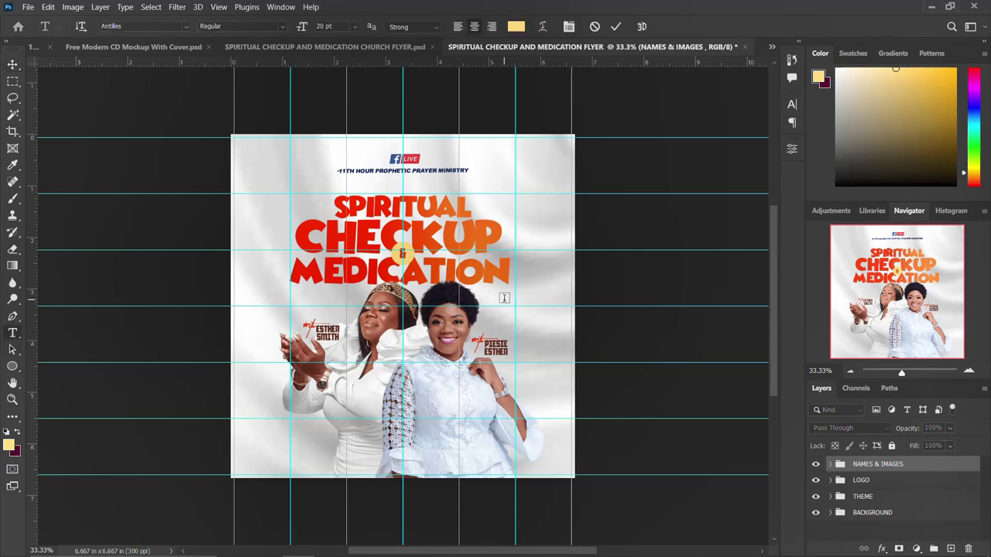
pyautogui.press('BackSpace')
pyautogui.write('10')
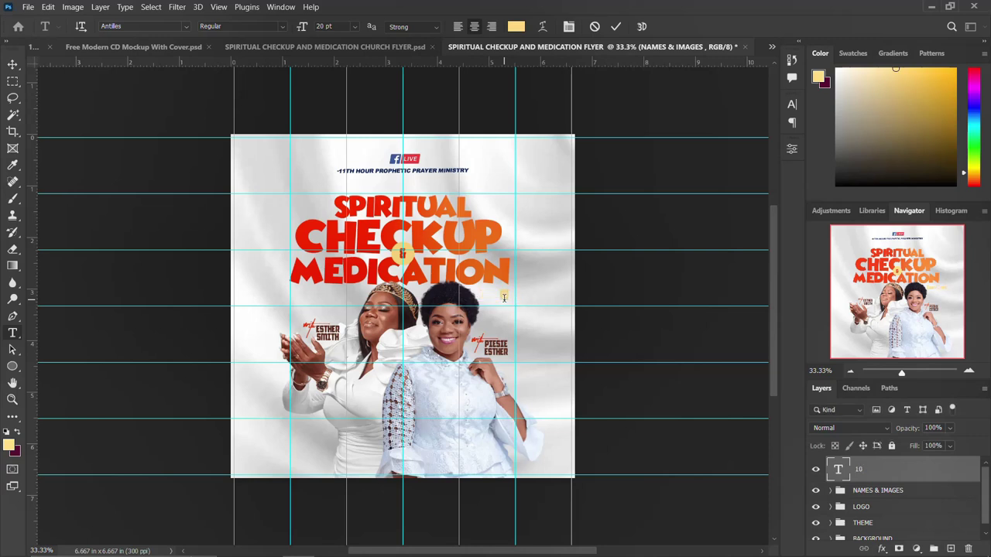
pyautogui.hotkey('ctrl', 'Return')
pyautogui.moveTo(509, 298); pyautogui.dragTo(508, 318)
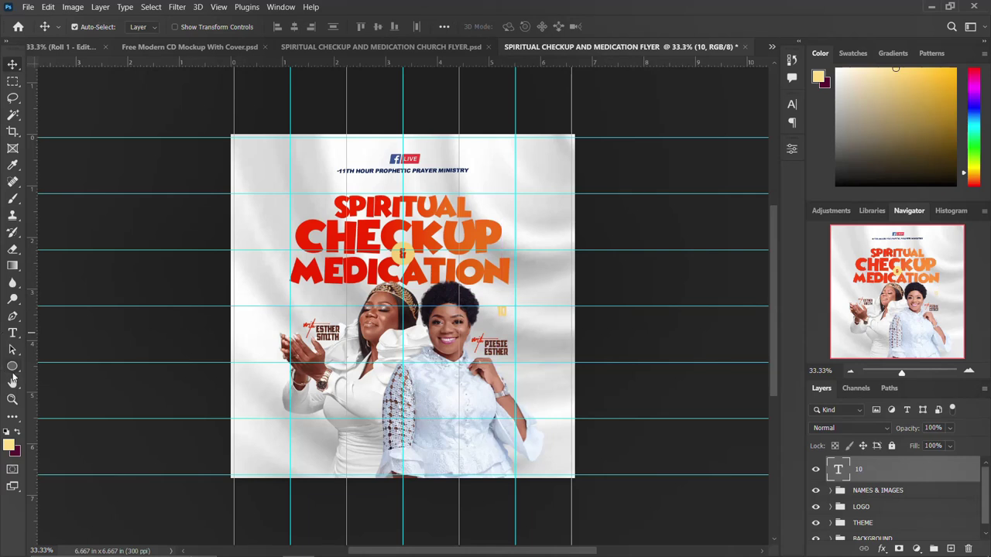
# Step: Draw a pale yellow circle, Ellipse 2, over the 10
pyautogui.click(12, 366)
pyautogui.moveTo(488, 294); pyautogui.dragTo(533, 331)
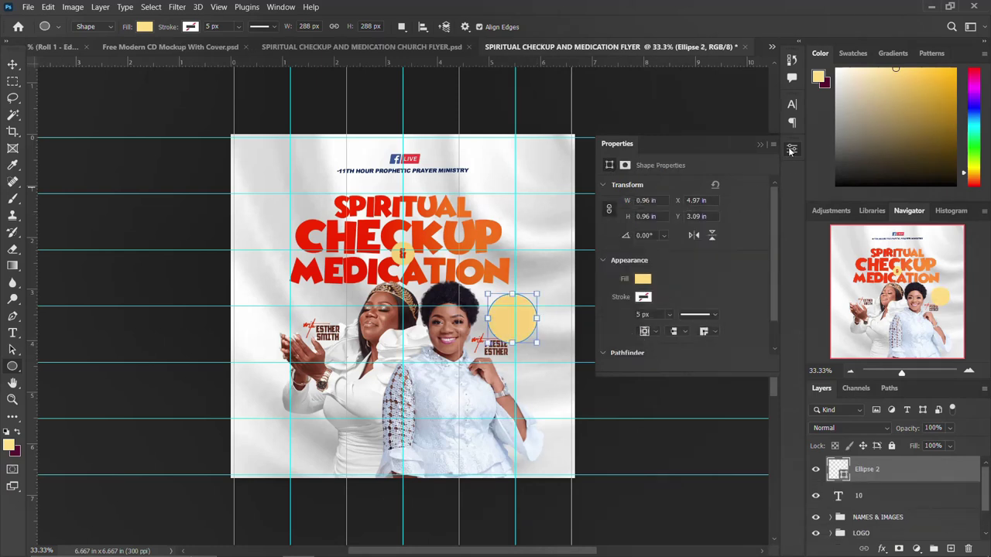
pyautogui.click(797, 151)
# Step: Copy the 'november 2024 at 7am to 4pm sharp' date line from the Notepad notes
pyautogui.click(13, 65)
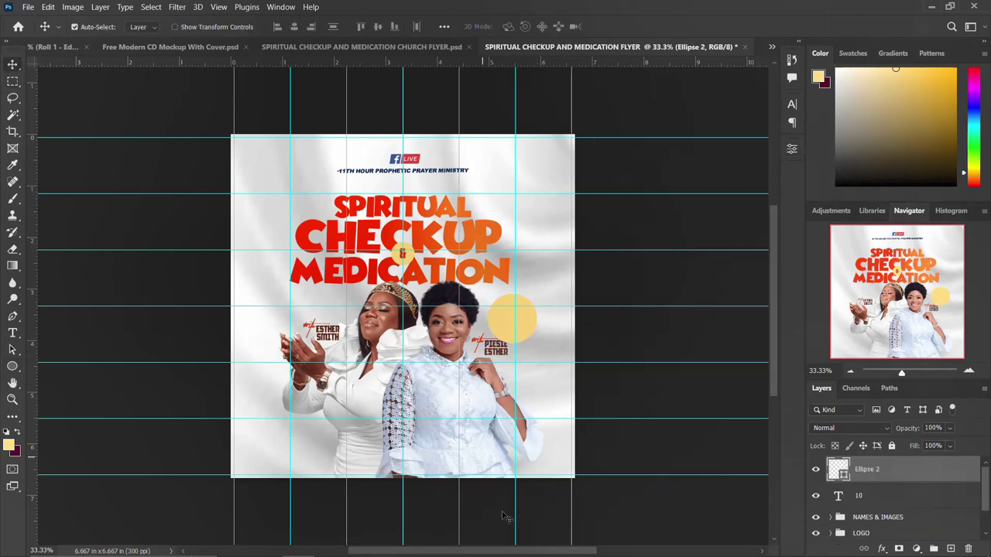
pyautogui.click(425, 552)
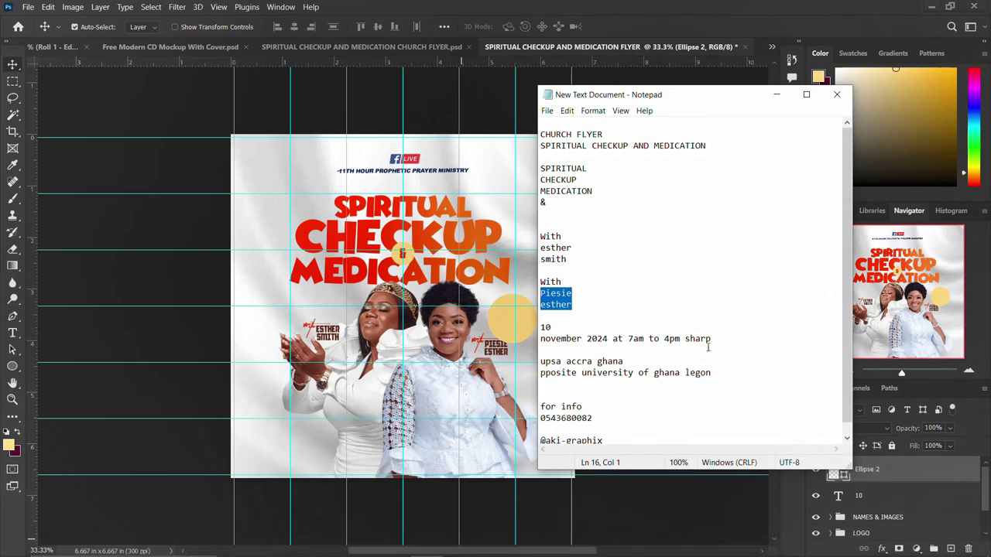
pyautogui.moveTo(710, 338); pyautogui.dragTo(534, 339)
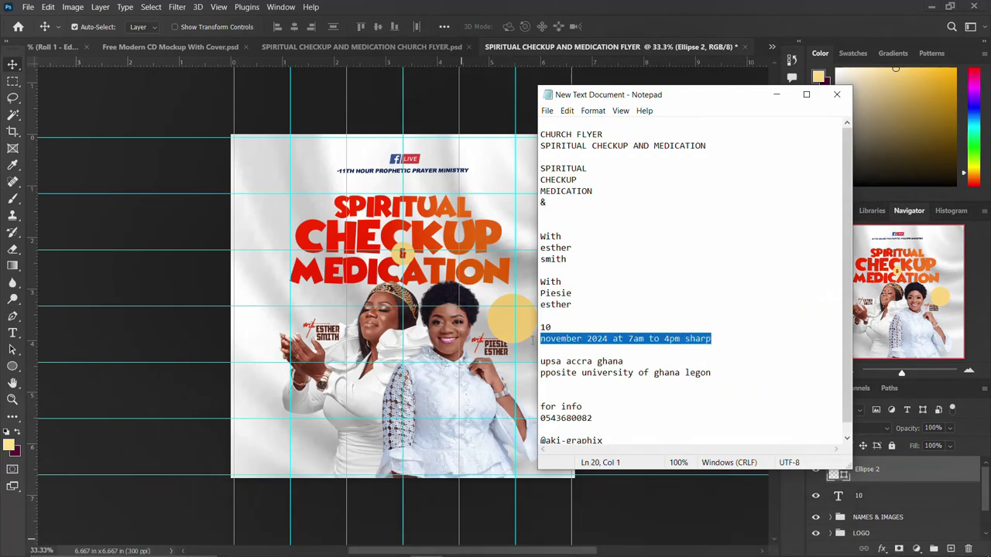
pyautogui.click(646, 5)
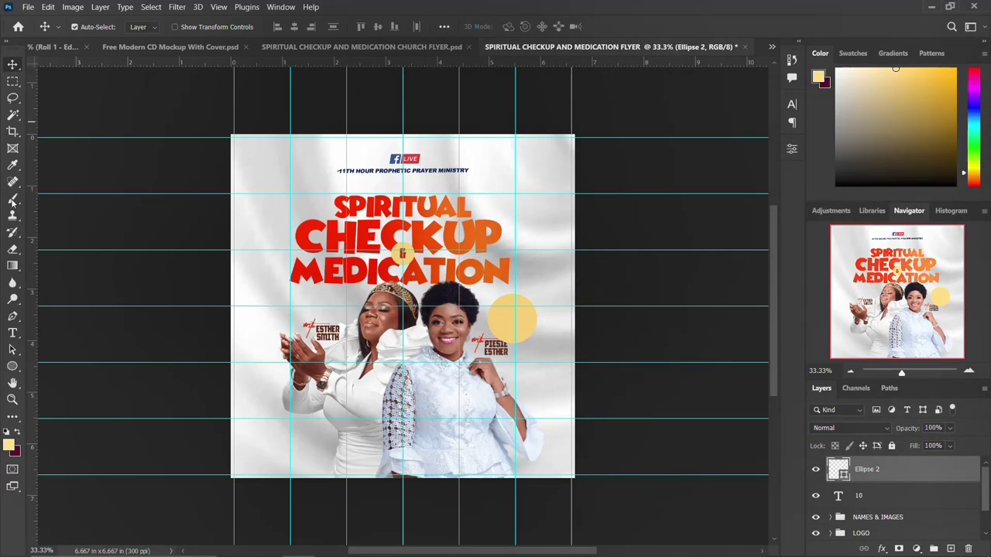
# Step: Start new type on the outline of the yellow Ellipse 2 circle
pyautogui.click(13, 333)
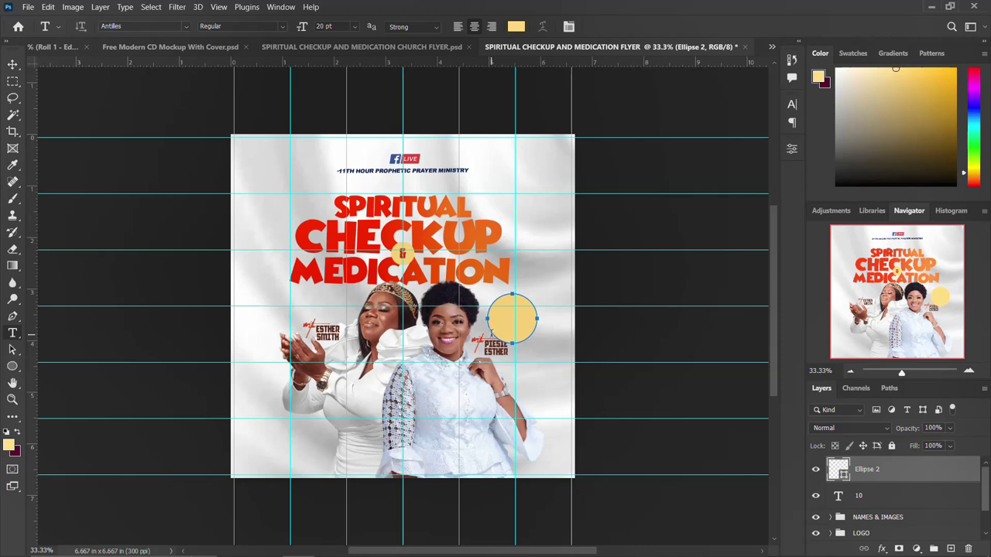
pyautogui.click(491, 333)
pyautogui.press('Escape')
pyautogui.scroll(2, 873, 474)
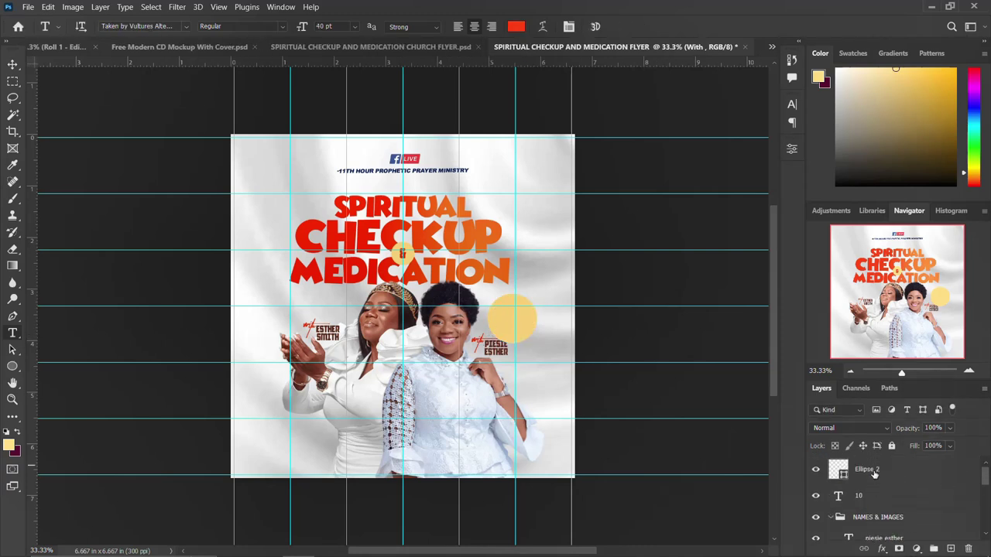
pyautogui.click(873, 474)
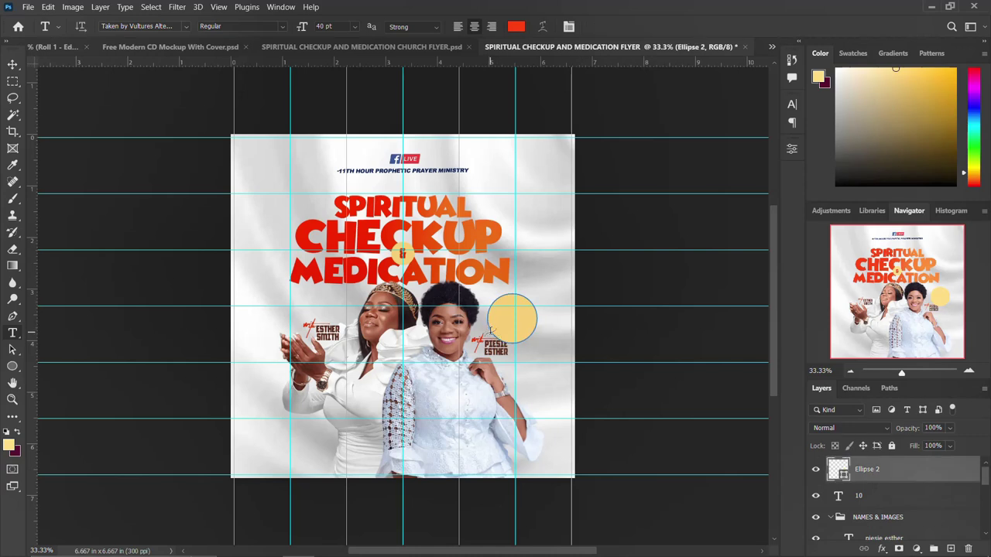
pyautogui.click(491, 332)
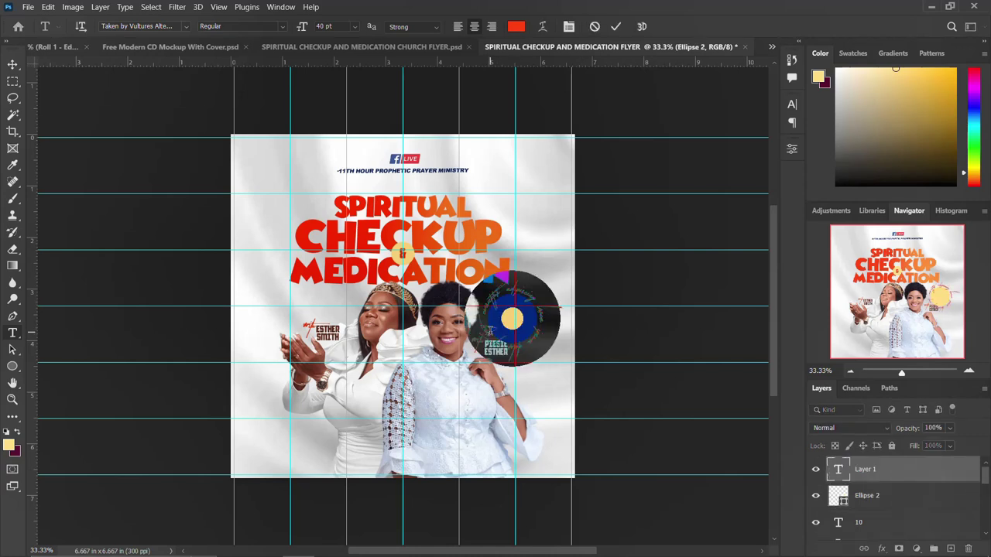
# Step: Commit the pasted date on the circle path and set it to Arial at 10 pt
pyautogui.hotkey('ctrl', 'Return')
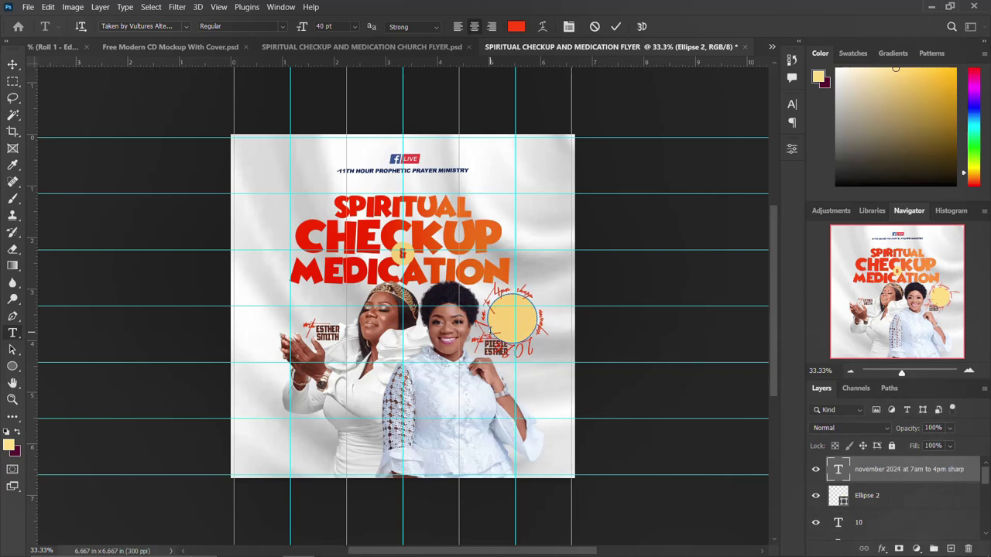
pyautogui.click(792, 105)
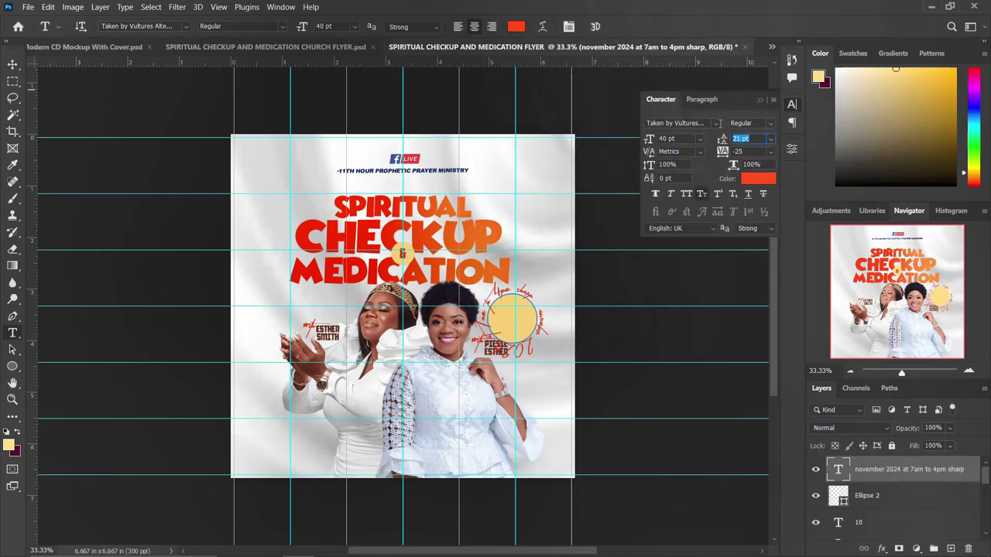
pyautogui.click(716, 124)
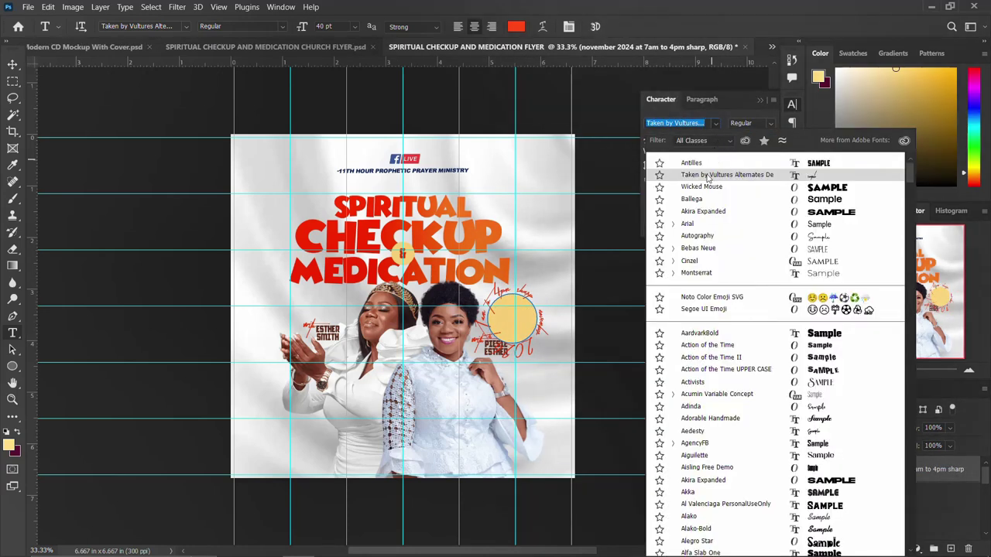
pyautogui.click(691, 225)
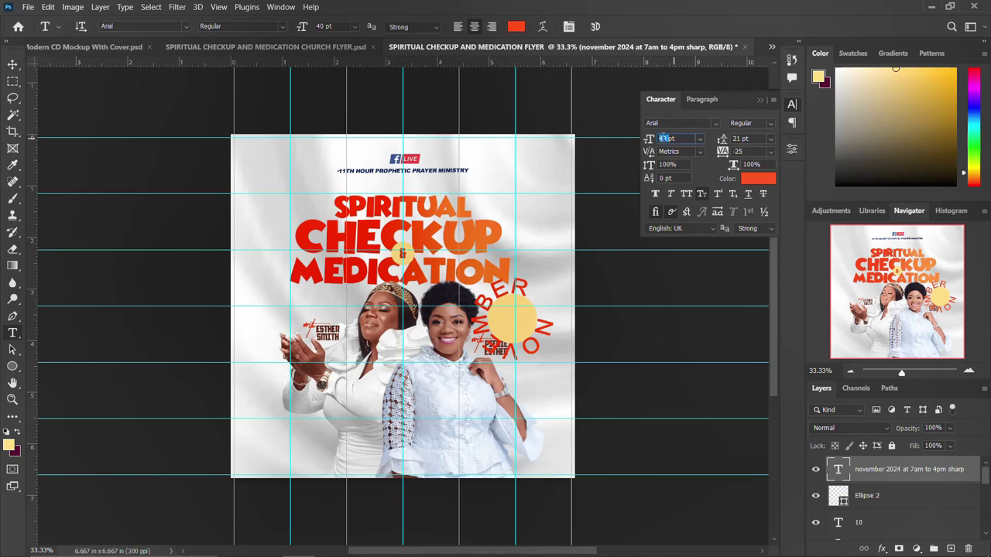
pyautogui.write('1')
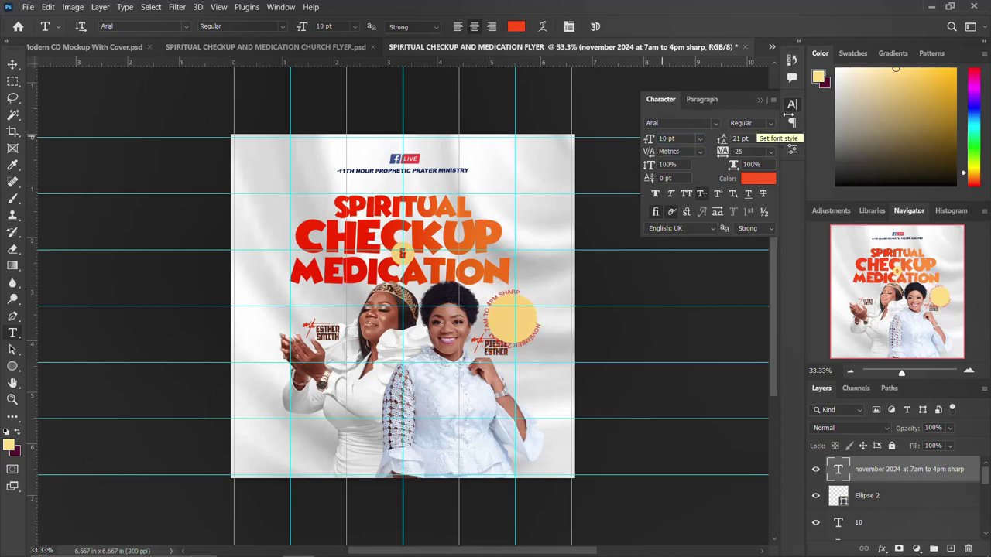
# Step: Rotate the curved date text around the circle and hide the yellow Ellipse 2 layer
pyautogui.click(794, 107)
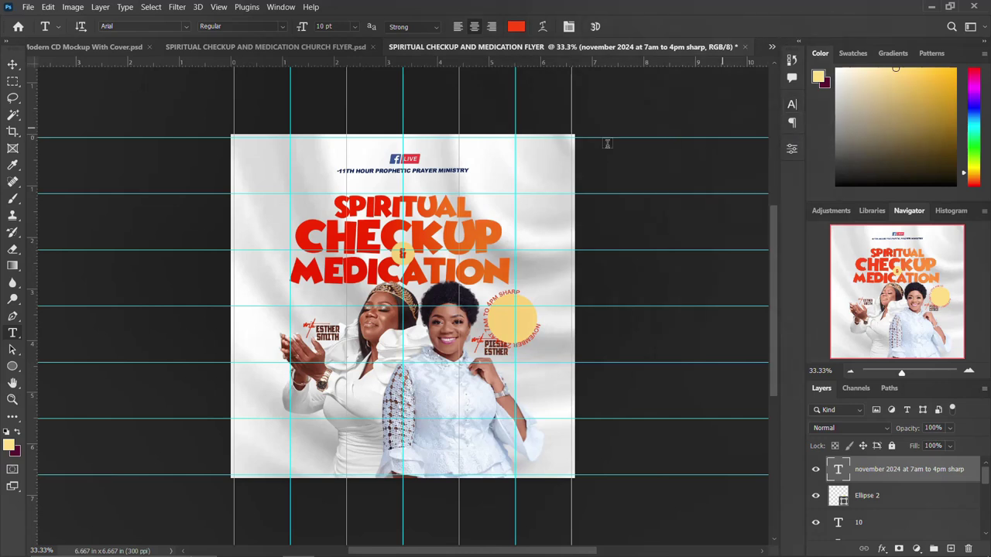
pyautogui.click(12, 65)
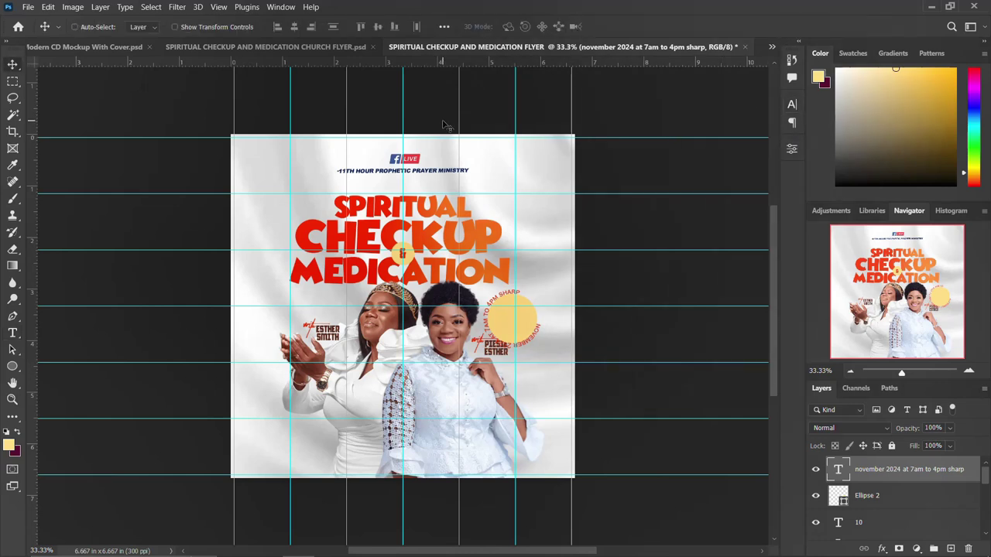
pyautogui.hotkey('ctrl', 't')
pyautogui.moveTo(558, 277); pyautogui.dragTo(520, 364)
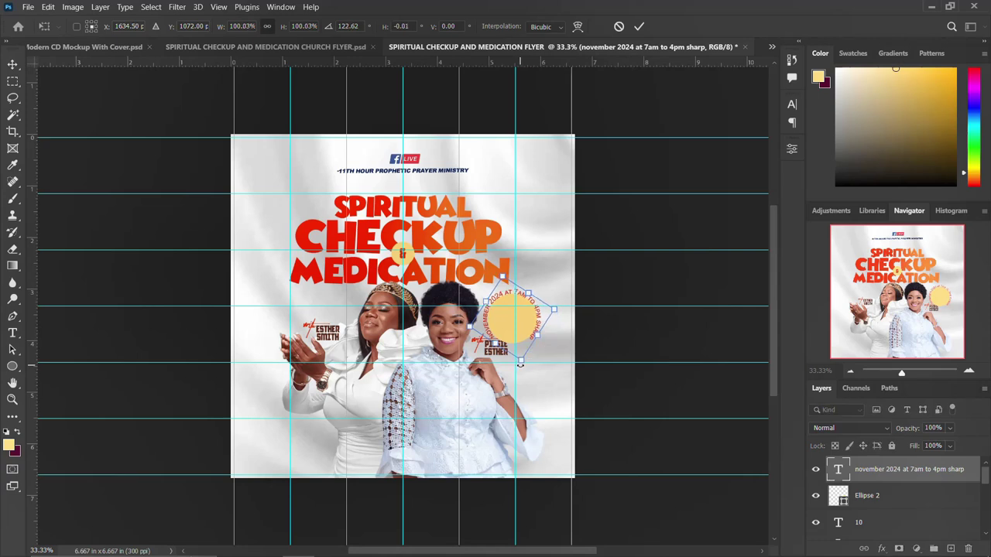
pyautogui.press('Return')
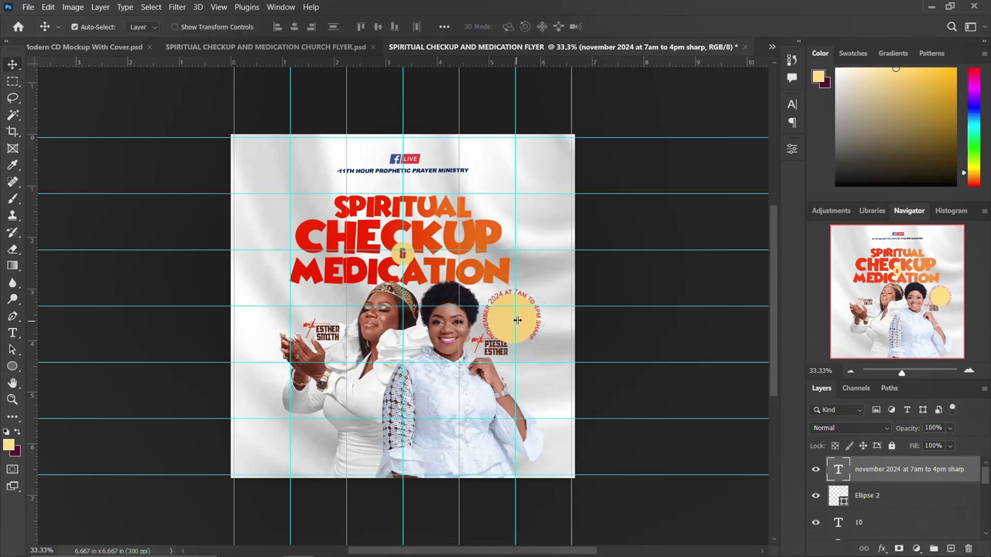
pyautogui.click(818, 496)
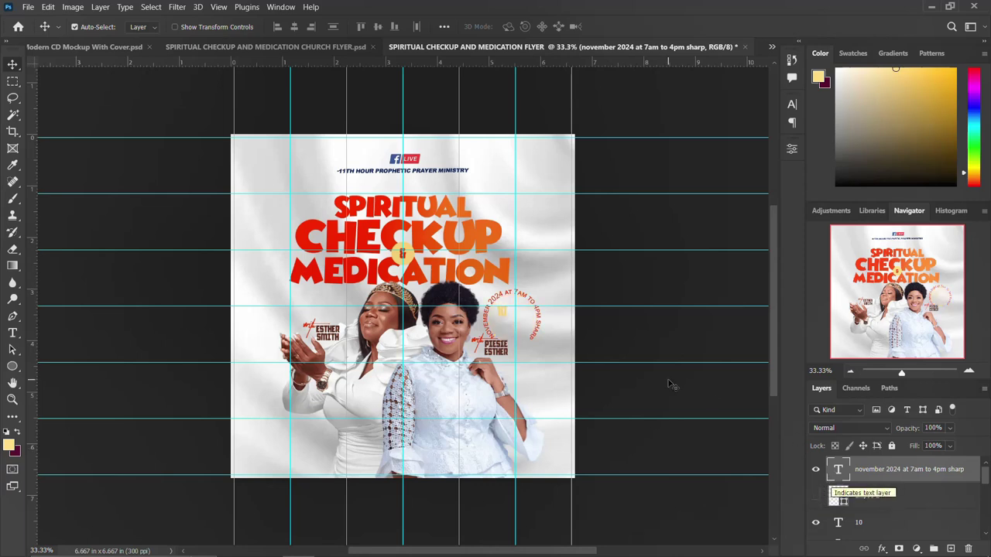
pyautogui.click(878, 524)
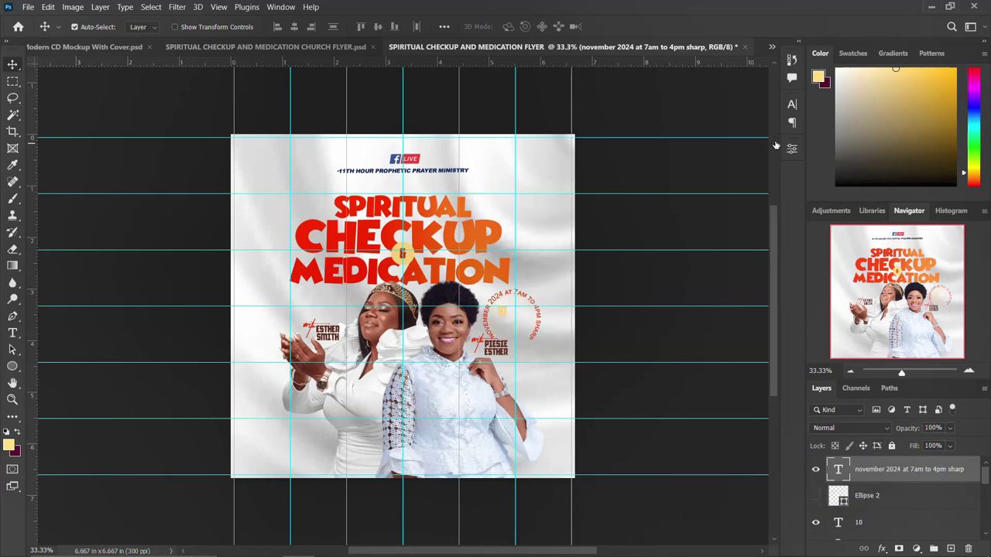
# Step: Set the yellow 10 text to 50 pt
pyautogui.click(792, 104)
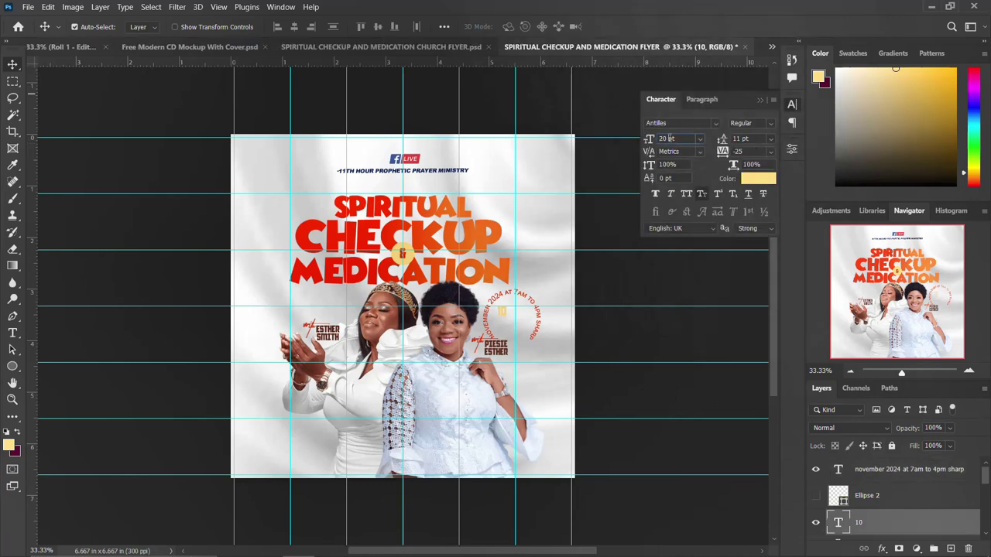
pyautogui.write('20')
pyautogui.write('50')
pyautogui.press('Return')
pyautogui.click(792, 106)
# Step: Nudge the date ring, then centre the 10 inside it and scale it to about 132%
pyautogui.moveTo(513, 317)
pyautogui.mouseDown()
pyautogui.moveTo(538, 313)
pyautogui.moveTo(503, 306)
pyautogui.mouseUp()
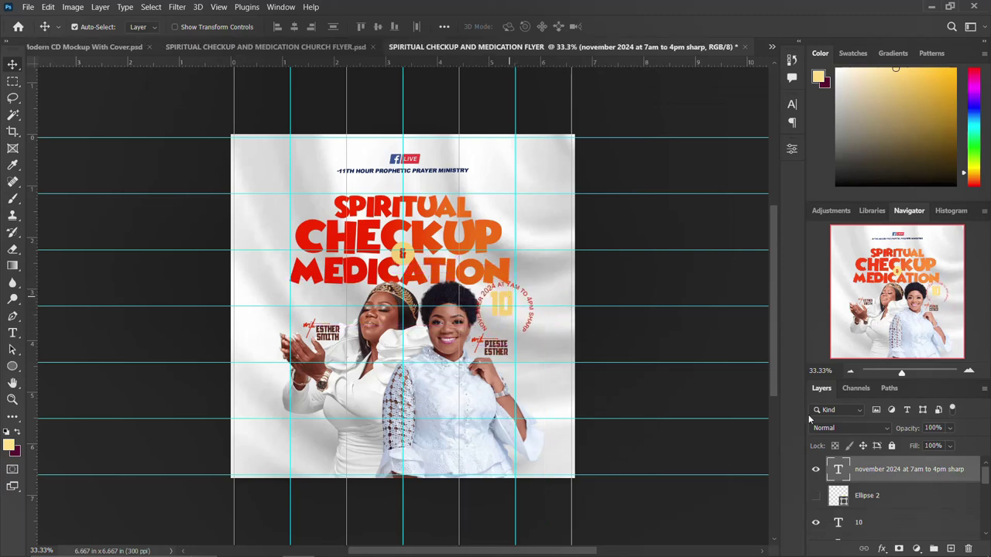
pyautogui.click(866, 531)
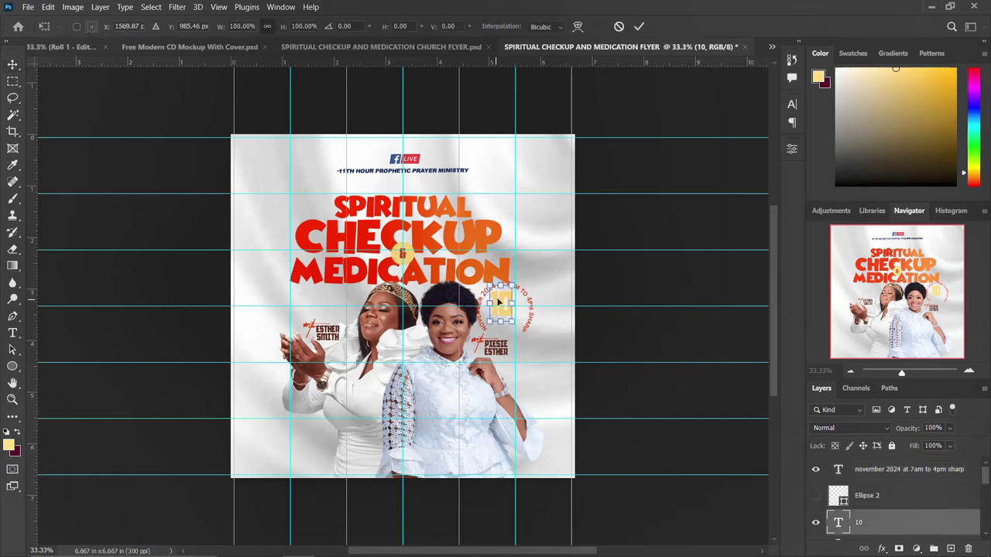
pyautogui.moveTo(499, 300); pyautogui.dragTo(502, 309)
pyautogui.press('Return')
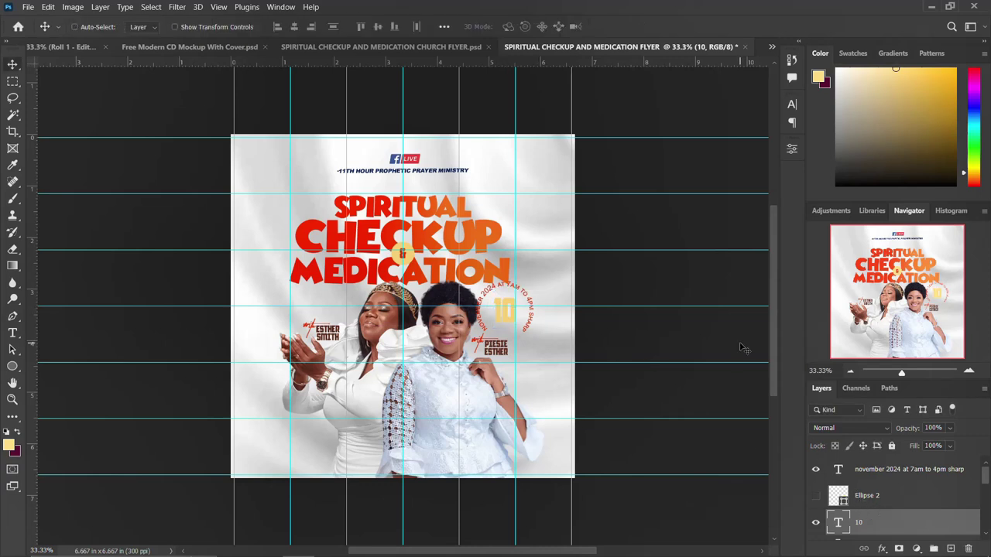
pyautogui.hotkey('ctrl', 't')
pyautogui.moveTo(520, 290); pyautogui.dragTo(524, 285)
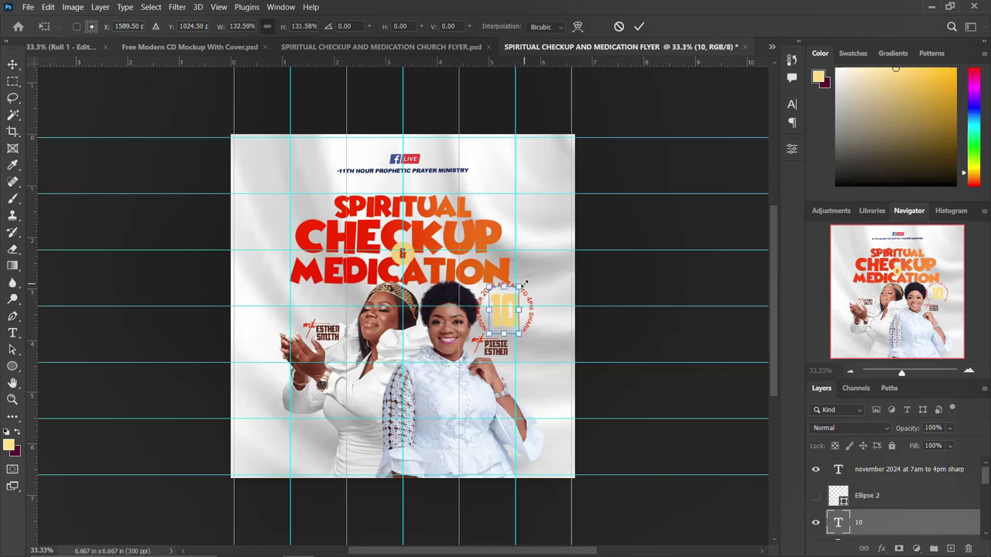
pyautogui.press('Return')
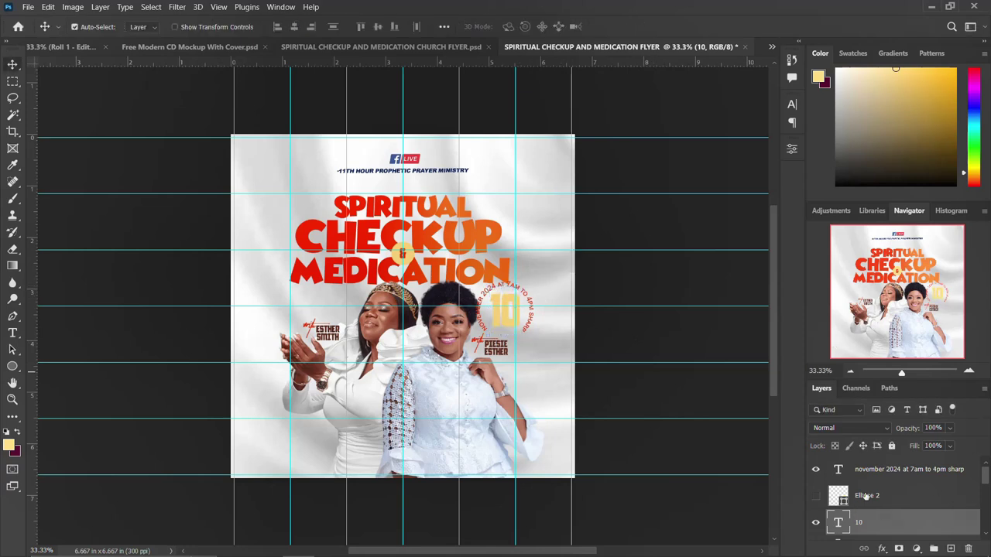
# Step: Scale the date text, Ellipse 2 and 10 layers together to about 72%
pyautogui.keyDown('shift'); pyautogui.click(878, 478); pyautogui.keyUp('shift')
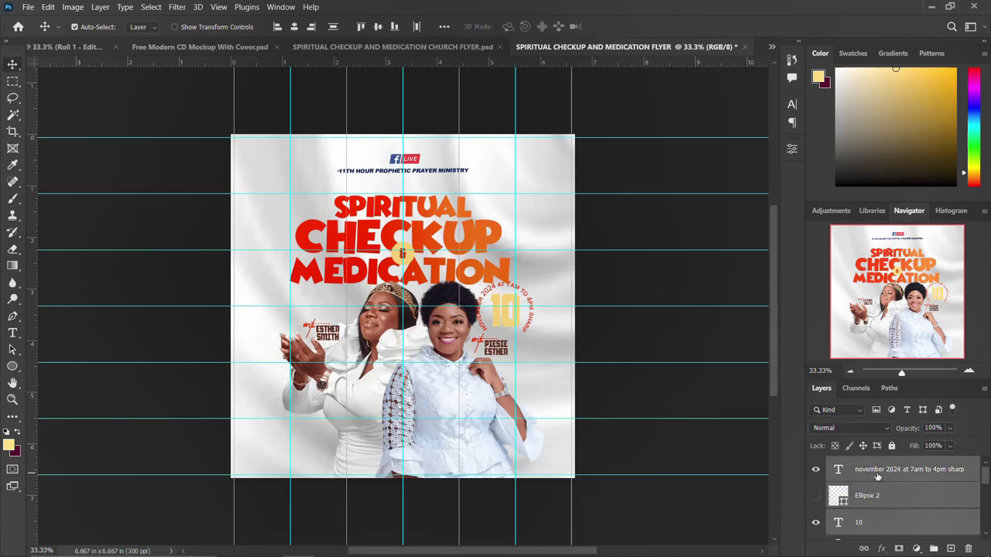
pyautogui.hotkey('ctrl', 't')
pyautogui.moveTo(543, 269); pyautogui.dragTo(531, 280)
pyautogui.press('Return')
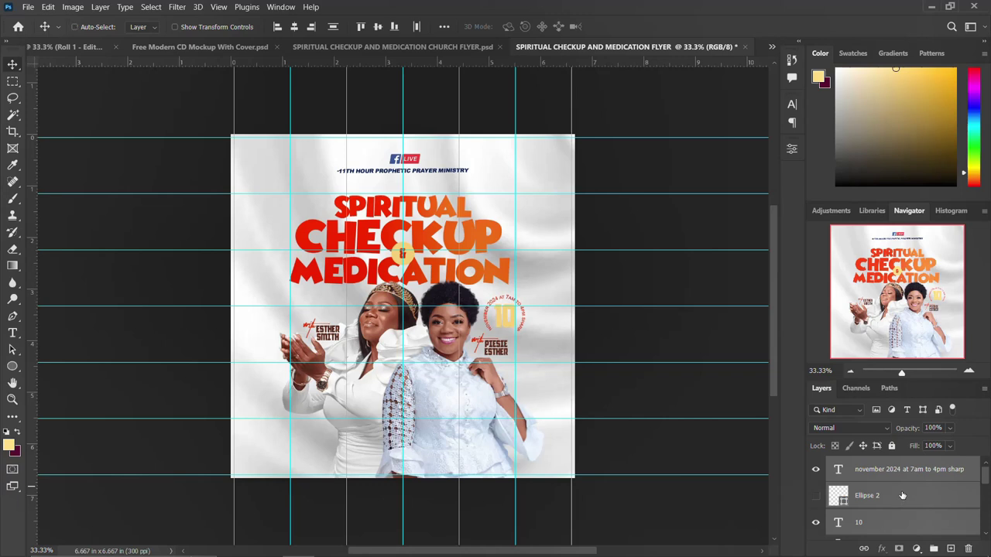
# Step: Group the three date layers and name the group DATE & TIME
pyautogui.hotkey('ctrl', 'g')
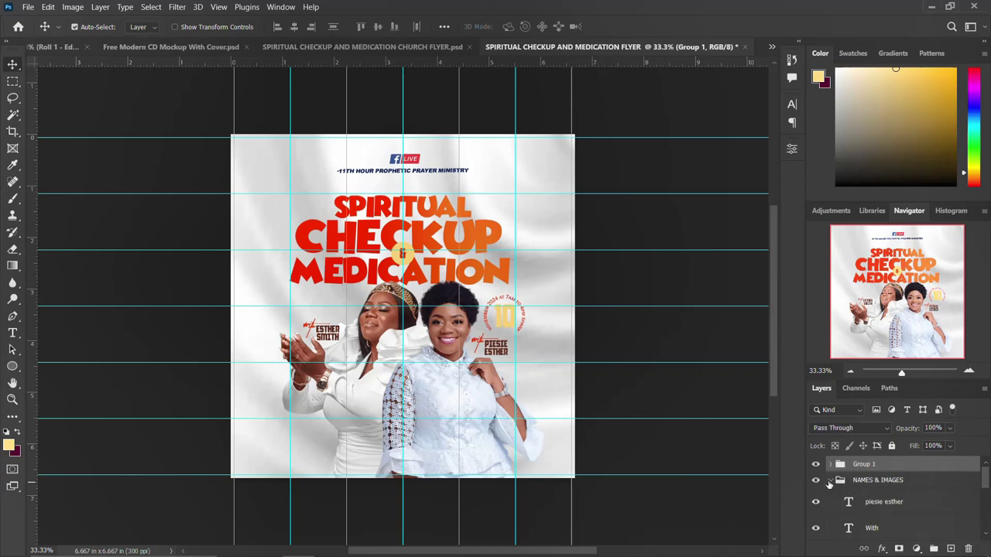
pyautogui.click(829, 481)
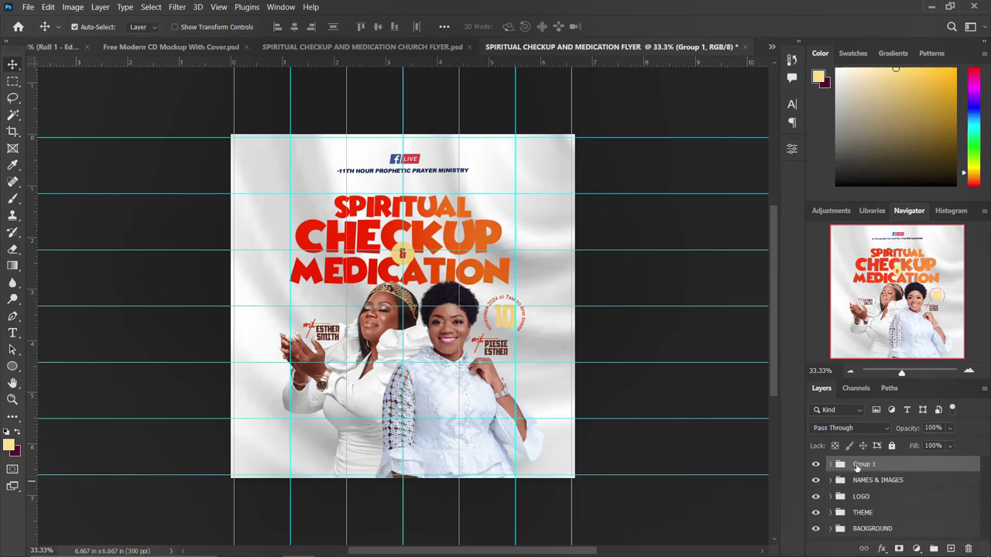
pyautogui.doubleClick(857, 465)
pyautogui.write('DATE & TIME')
pyautogui.press('Return')
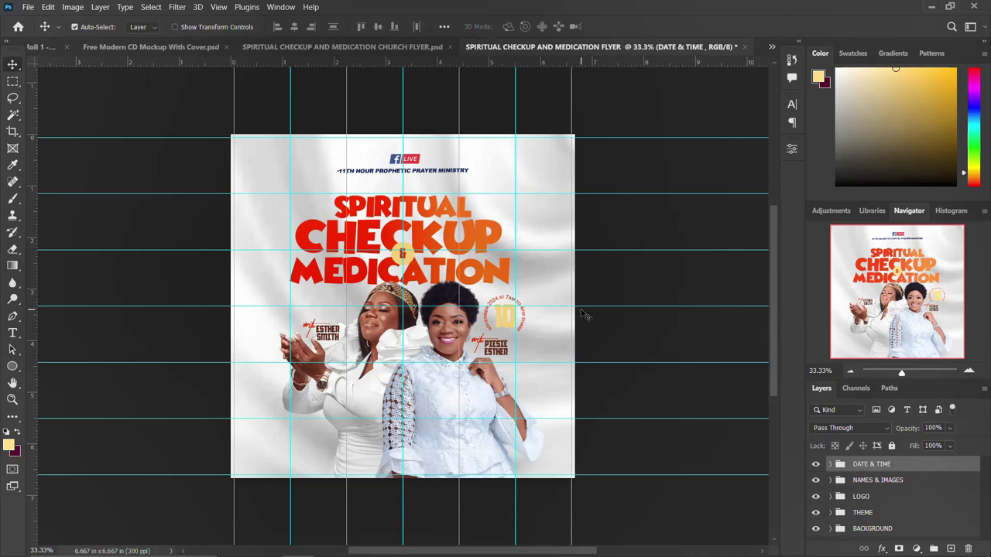
pyautogui.click(14, 367)
# Step: Draw a pale-yellow rectangle, about 1406 × 217 px, across the bottom of the flyer
pyautogui.moveTo(13, 367); pyautogui.dragTo(62, 367)
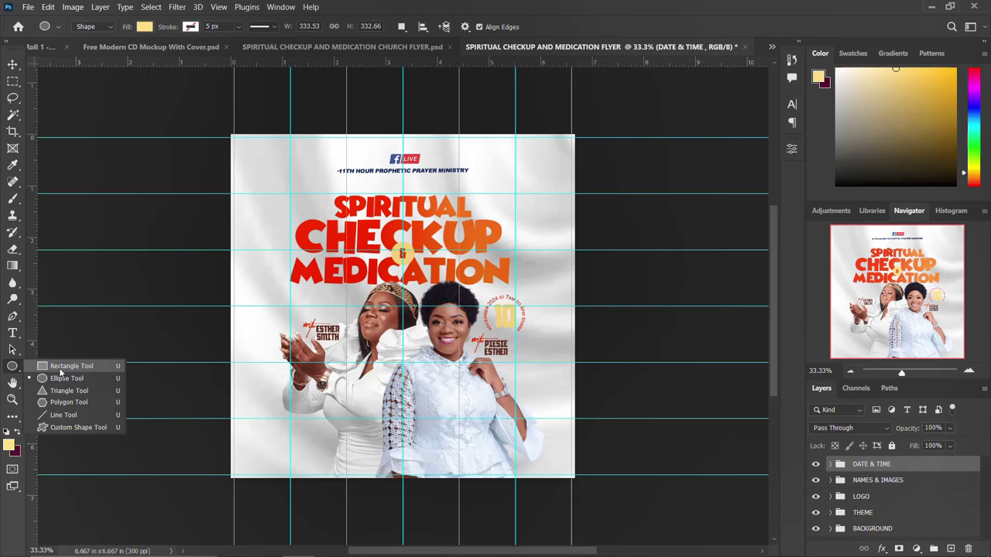
pyautogui.click(14, 371)
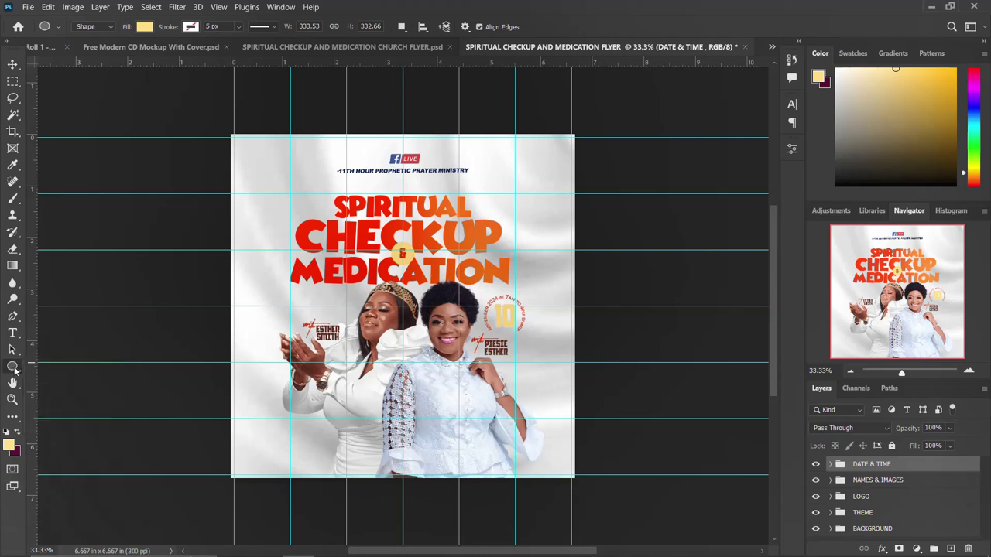
pyautogui.moveTo(15, 370); pyautogui.dragTo(69, 372)
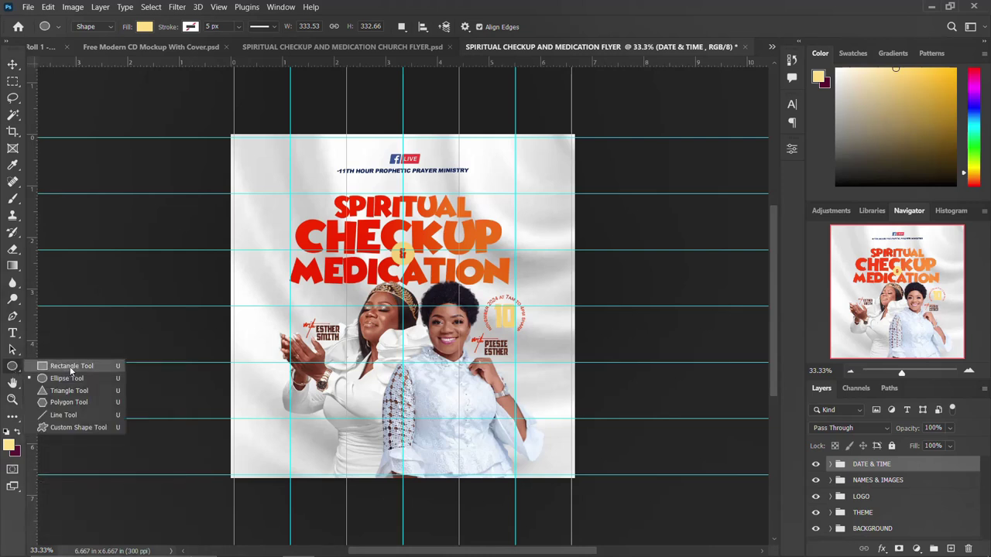
pyautogui.click(70, 368)
pyautogui.moveTo(283, 429); pyautogui.dragTo(525, 467)
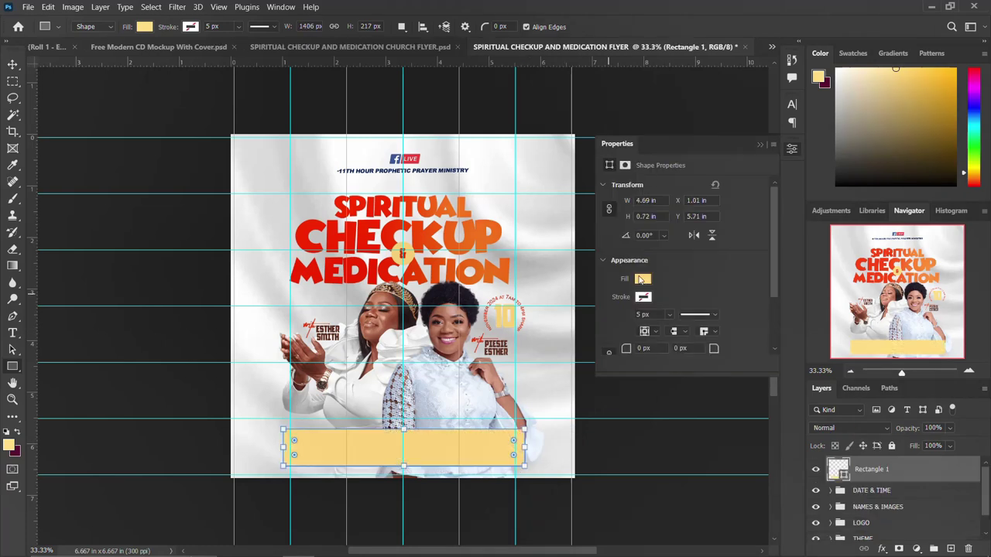
pyautogui.click(791, 149)
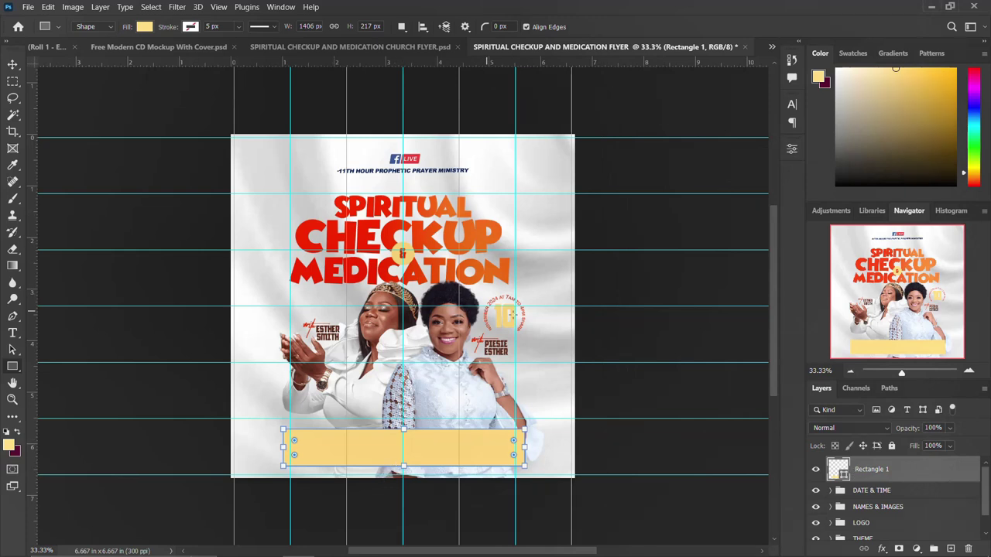
# Step: Paste the copied gradient layer style onto Rectangle 1 and edit its Gradient Overlay
pyautogui.press('v')
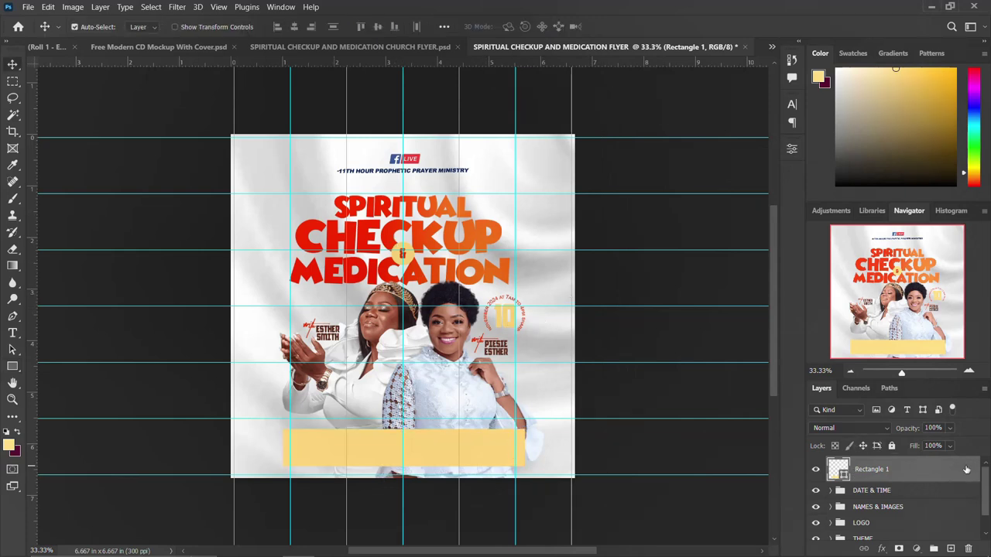
pyautogui.rightClick(967, 470)
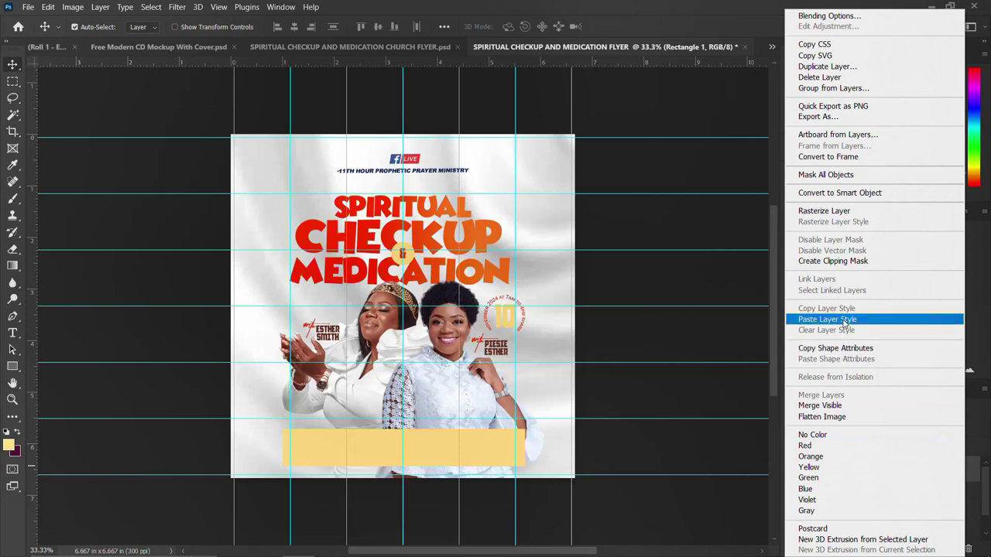
pyautogui.click(845, 322)
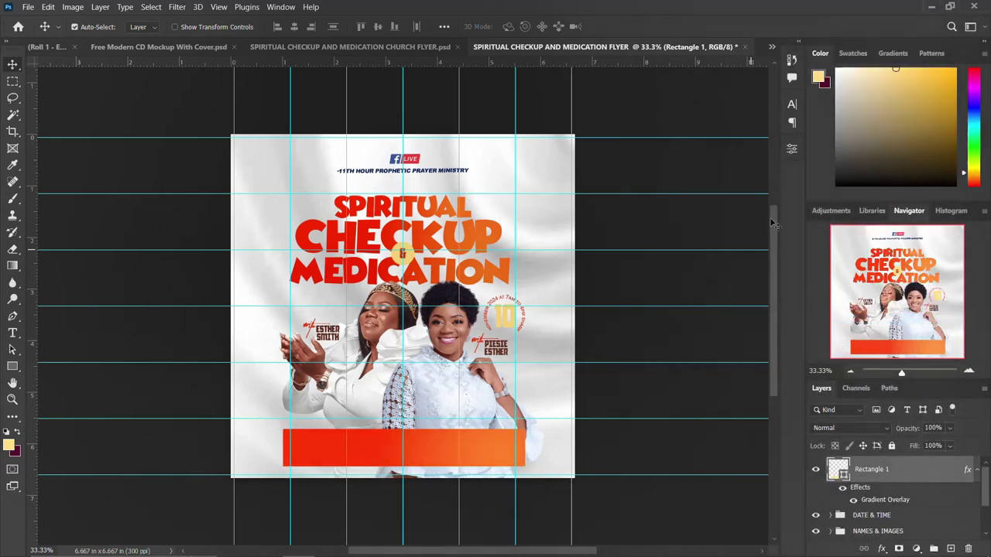
pyautogui.doubleClick(883, 501)
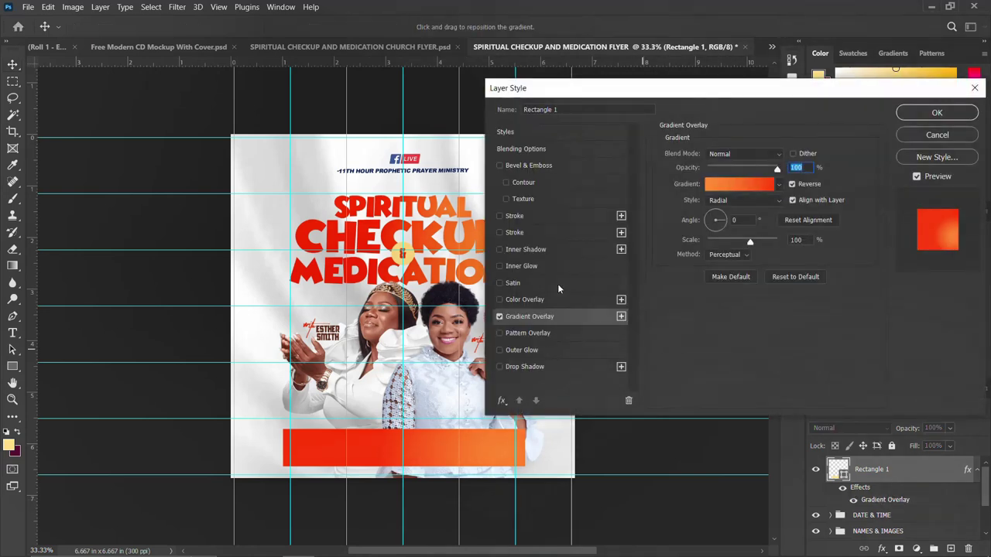
# Step: Try the Radial, Angle and Linear gradient styles on the bar and reposition the gradient
pyautogui.click(779, 184)
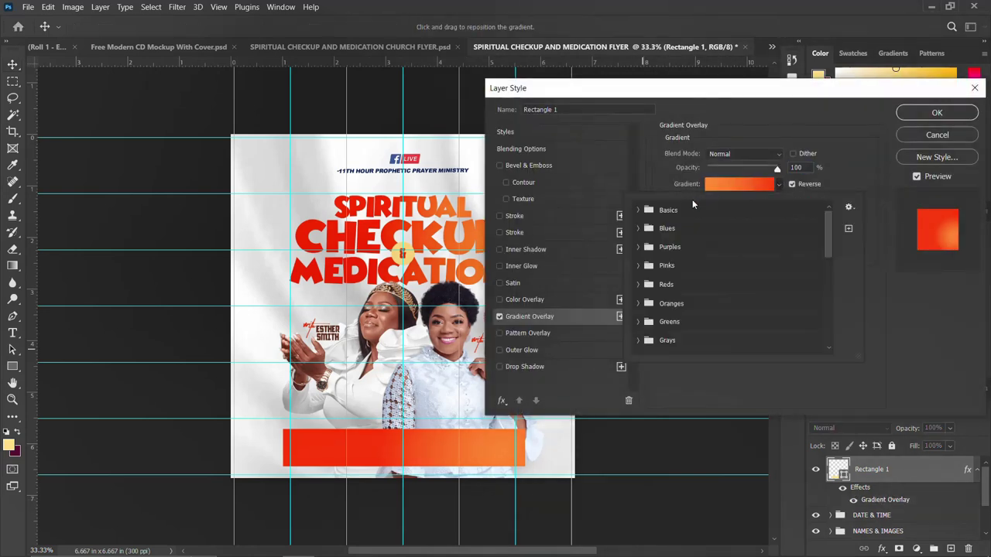
pyautogui.click(748, 184)
pyautogui.click(865, 111)
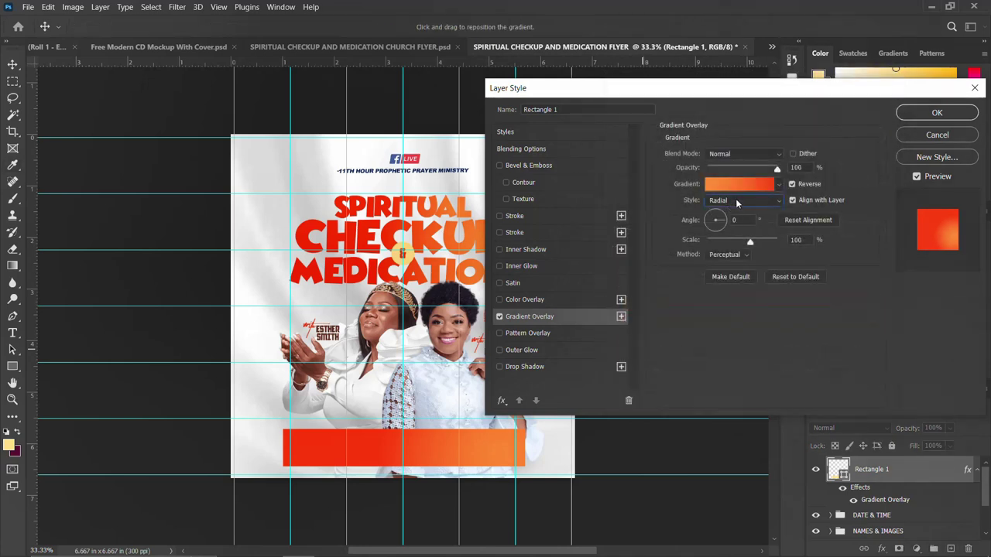
pyautogui.click(738, 201)
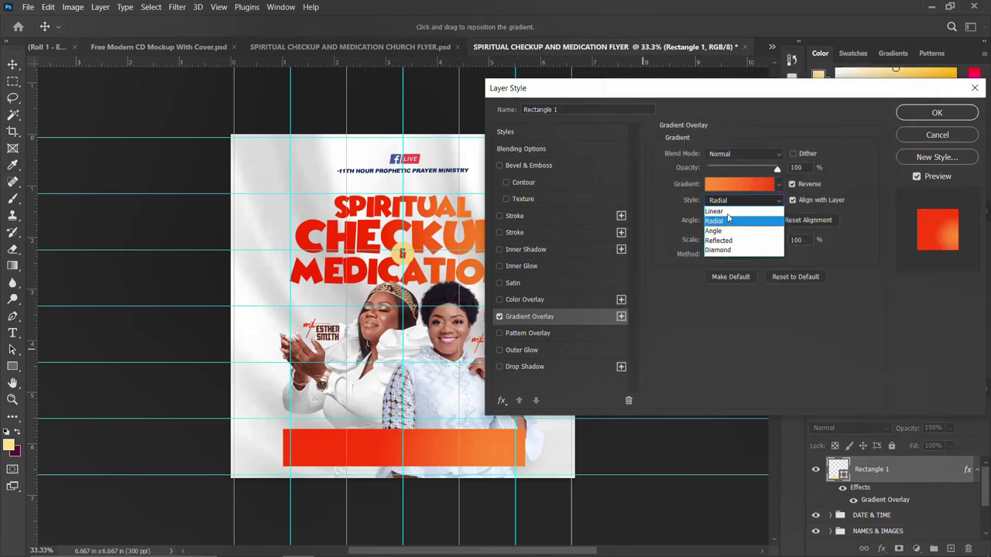
pyautogui.click(724, 223)
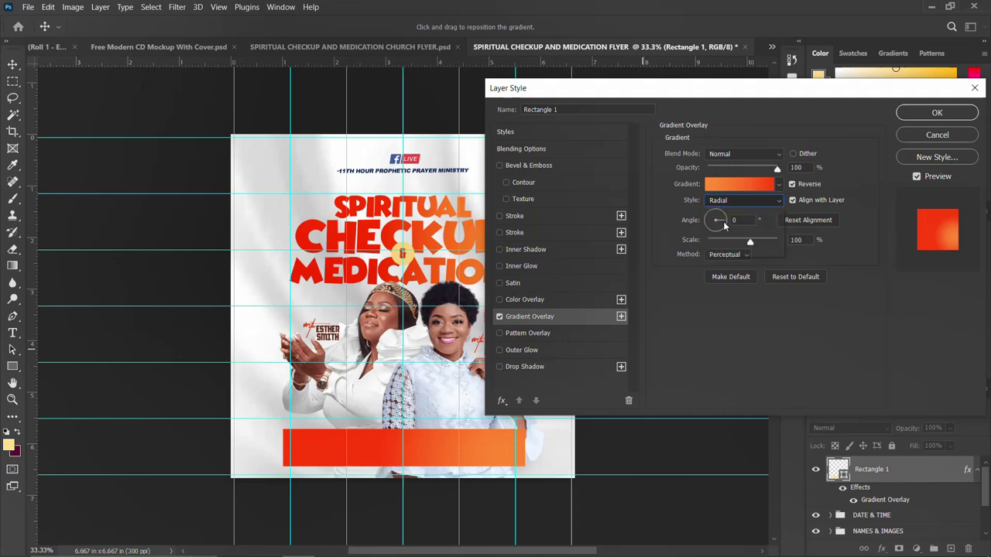
pyautogui.click(743, 203)
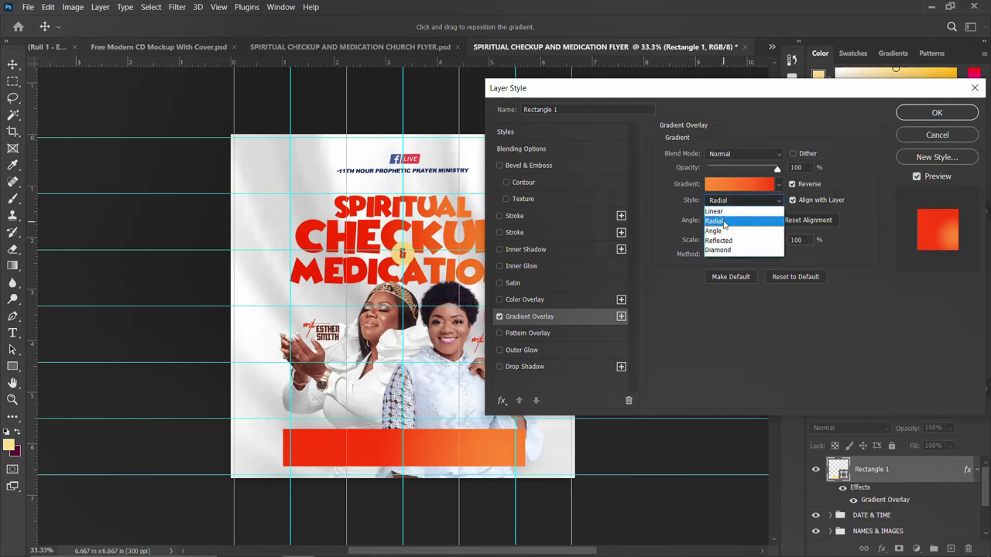
pyautogui.click(722, 230)
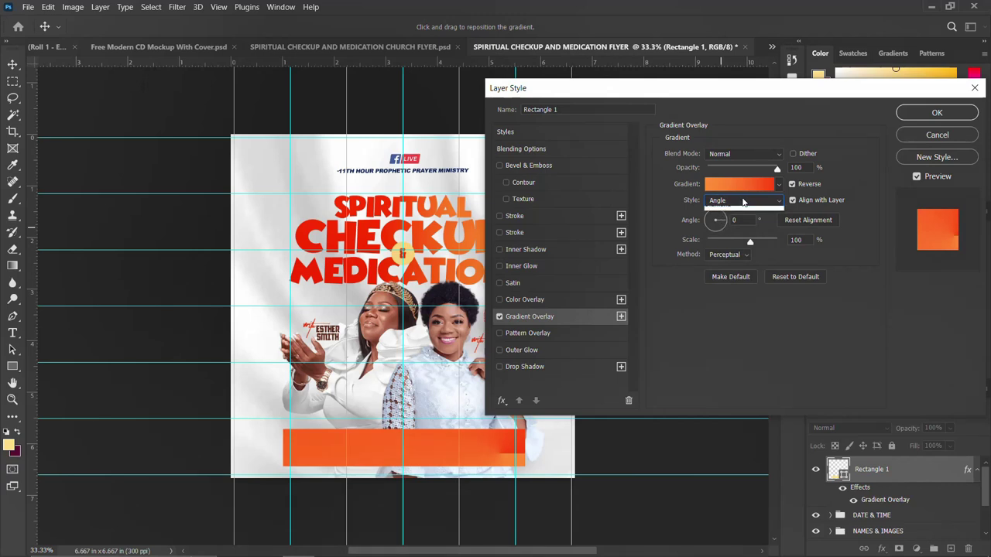
pyautogui.click(725, 202)
pyautogui.click(726, 212)
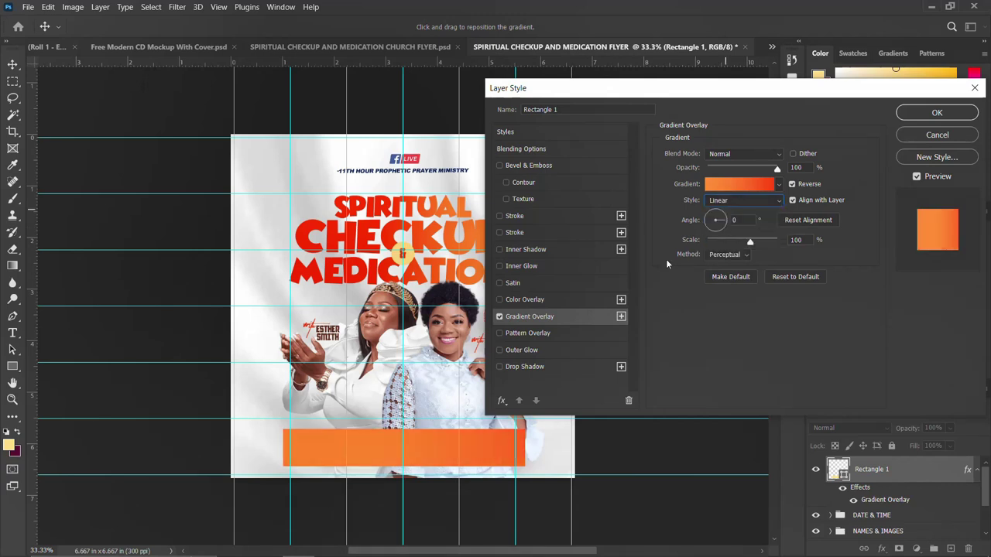
pyautogui.moveTo(428, 456); pyautogui.dragTo(436, 452)
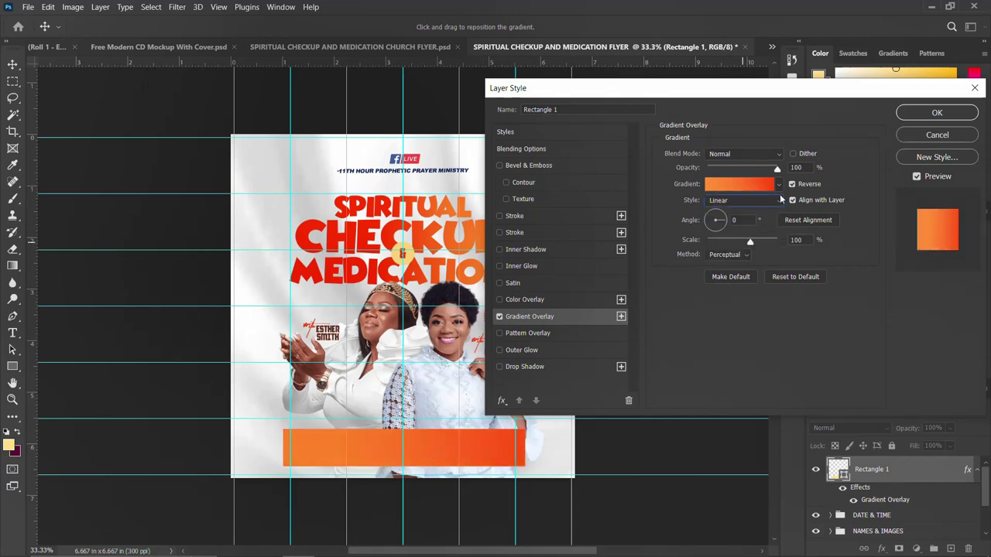
# Step: Reverse the gradient, switch back to Radial style and enter a 90° angle
pyautogui.click(793, 184)
pyautogui.click(750, 185)
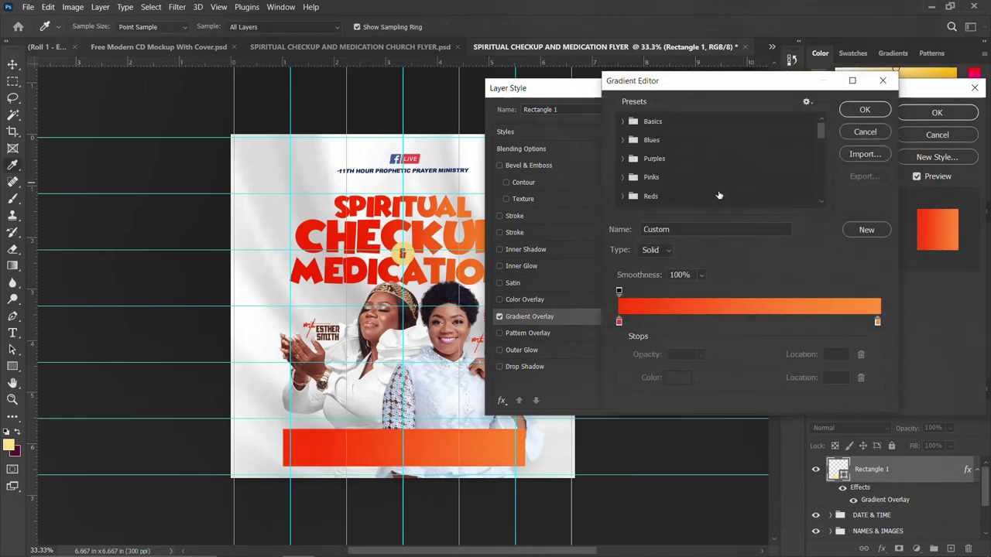
pyautogui.click(855, 113)
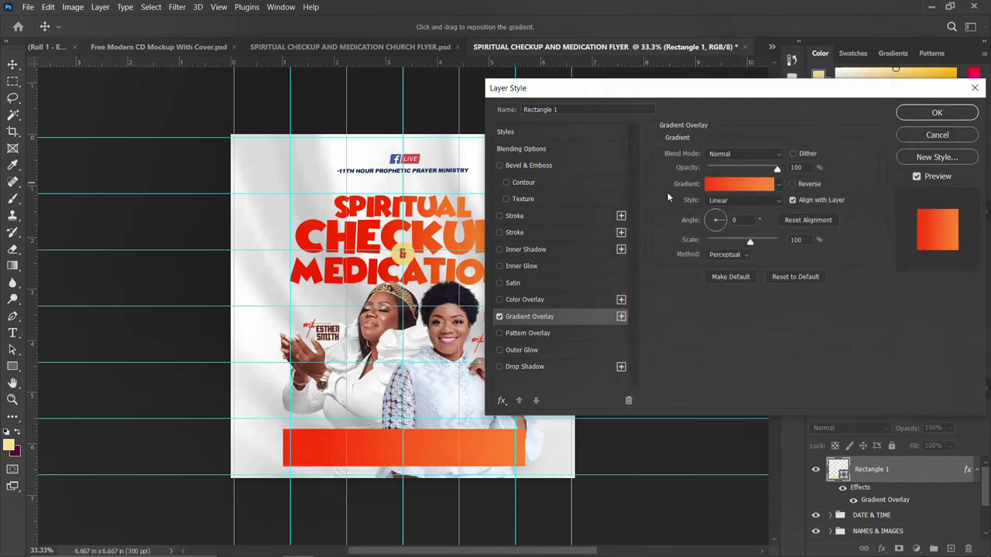
pyautogui.click(736, 202)
pyautogui.click(716, 222)
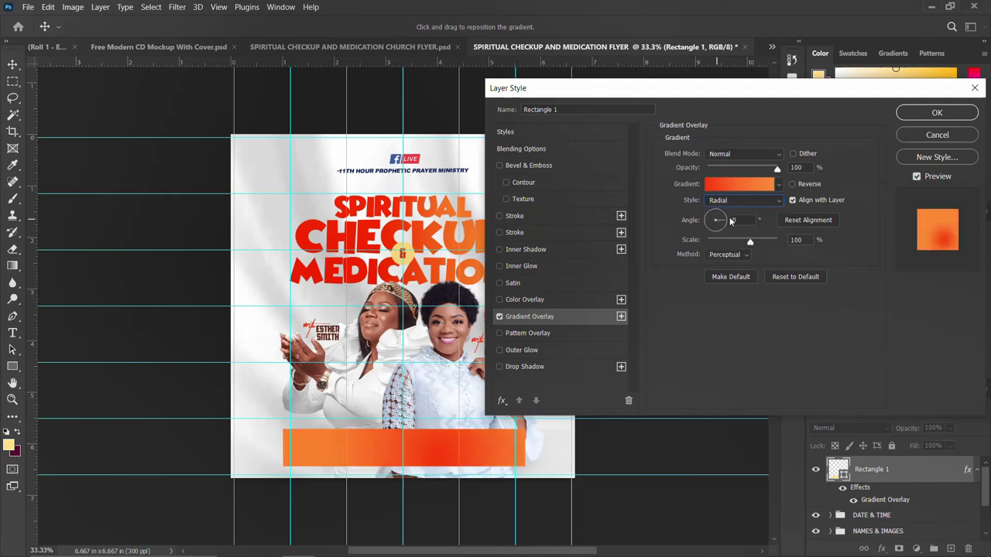
pyautogui.click(746, 220)
pyautogui.write('90')
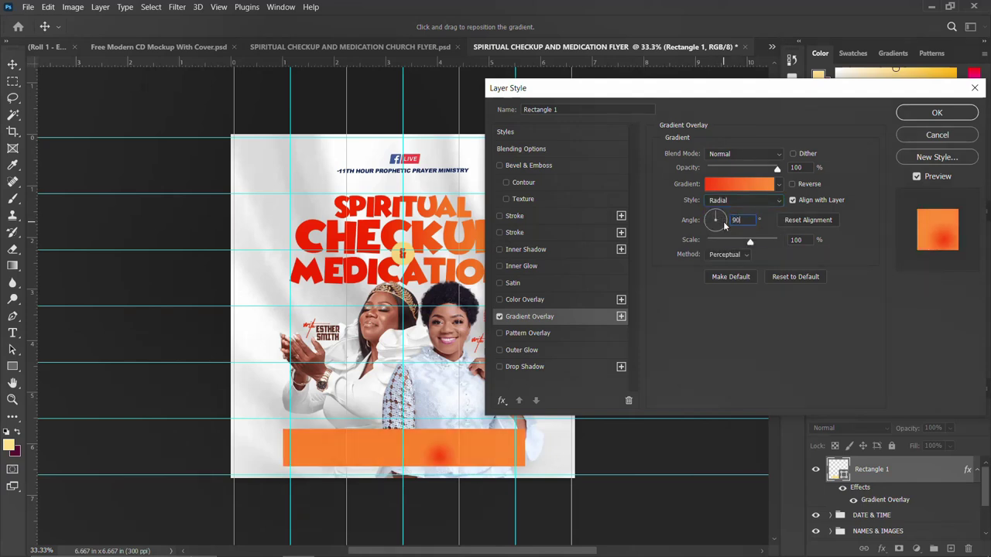
# Step: Reverse the radial gradient's colours, set angle 0 and move its centre along the bar
pyautogui.click(792, 184)
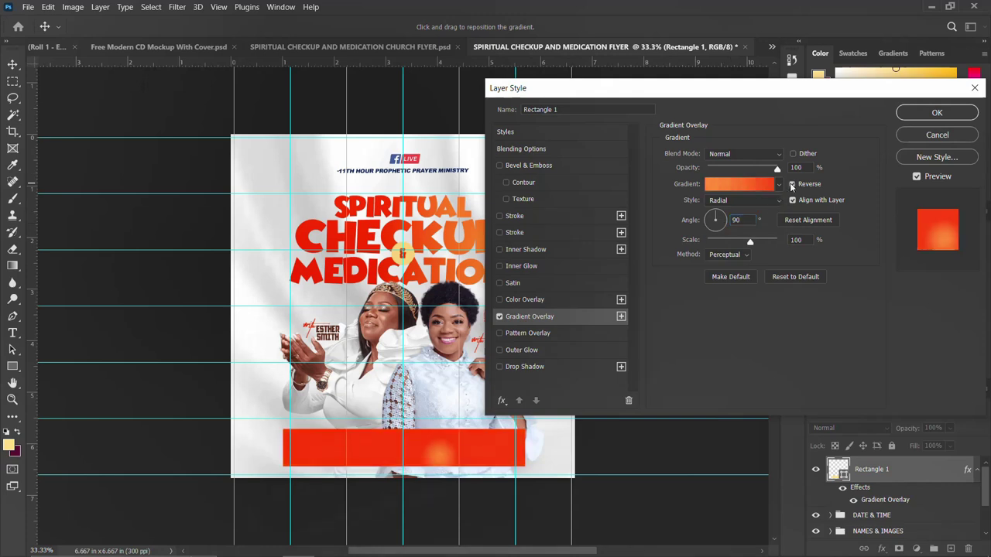
pyautogui.click(748, 219)
pyautogui.click(715, 220)
pyautogui.moveTo(420, 457); pyautogui.dragTo(401, 447)
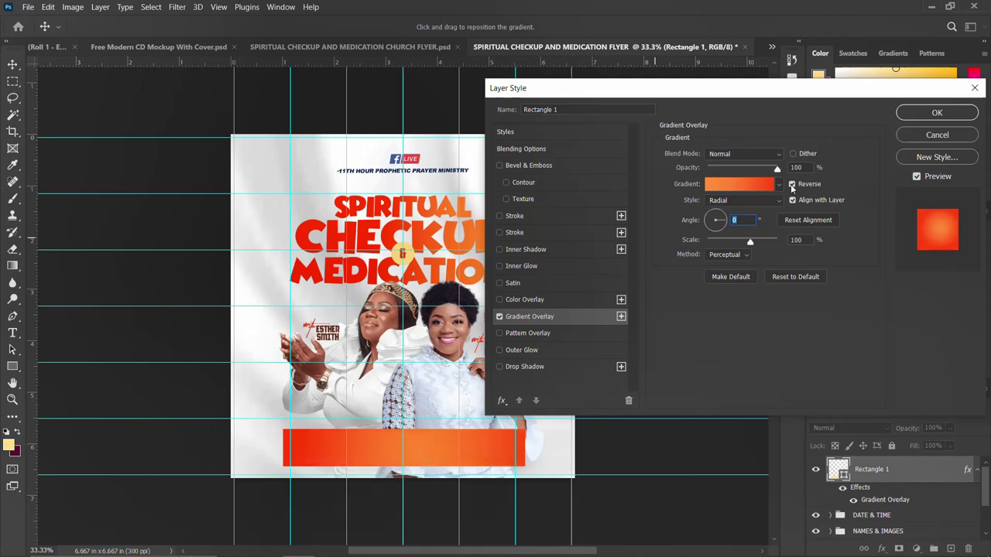
pyautogui.click(740, 203)
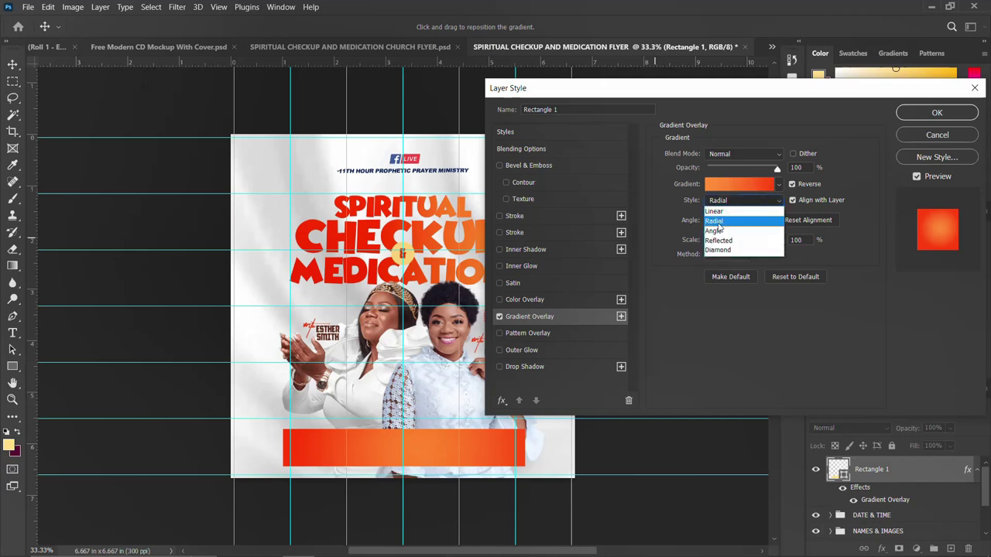
pyautogui.click(720, 223)
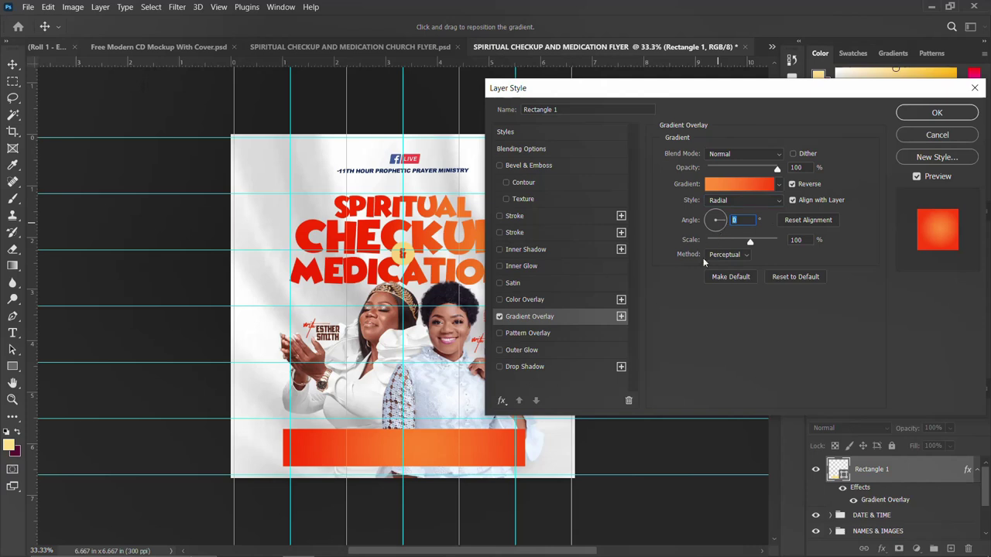
pyautogui.click(425, 453)
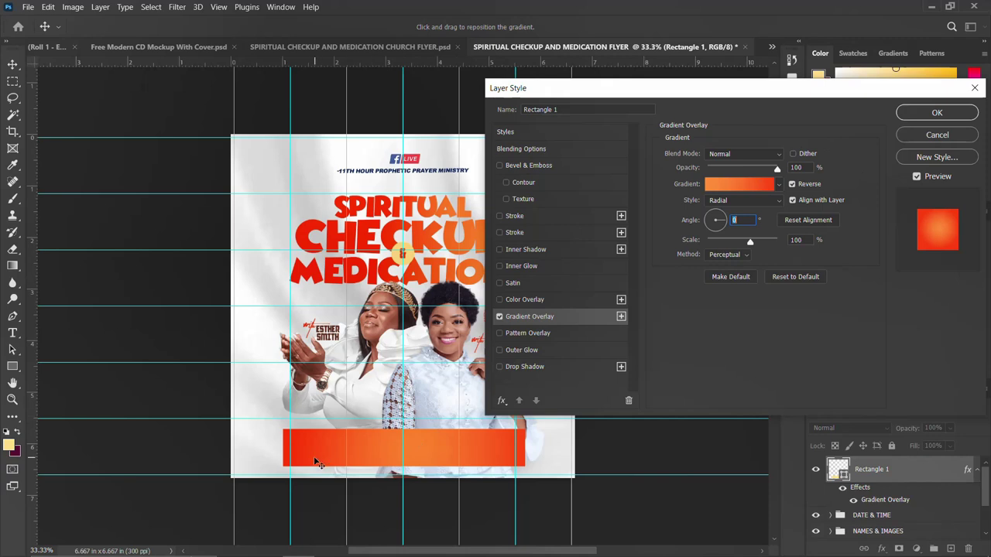
# Step: Confirm the orange gradient overlay on the bar and copy the 'UPSA ACCRA GHANA' venue line from the notes
pyautogui.click(937, 114)
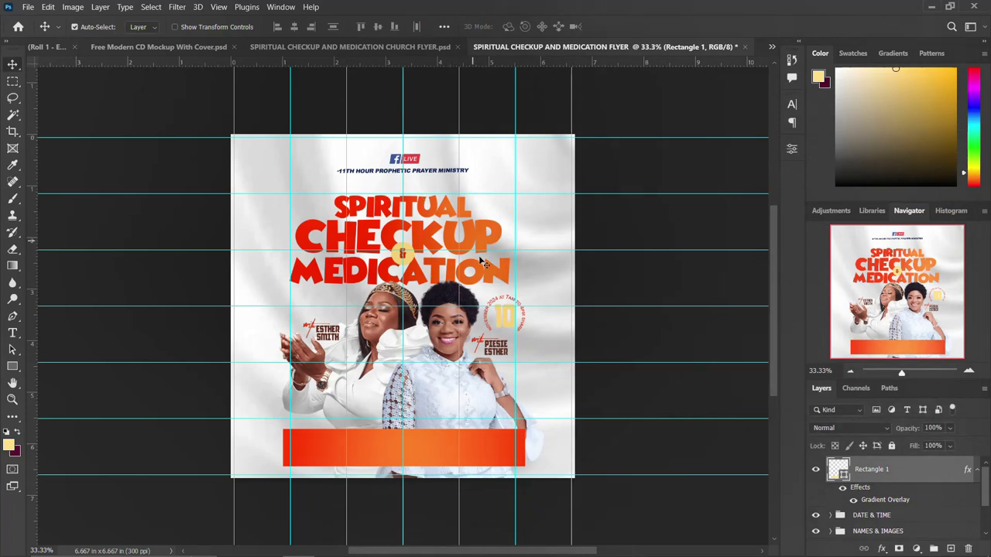
pyautogui.click(429, 546)
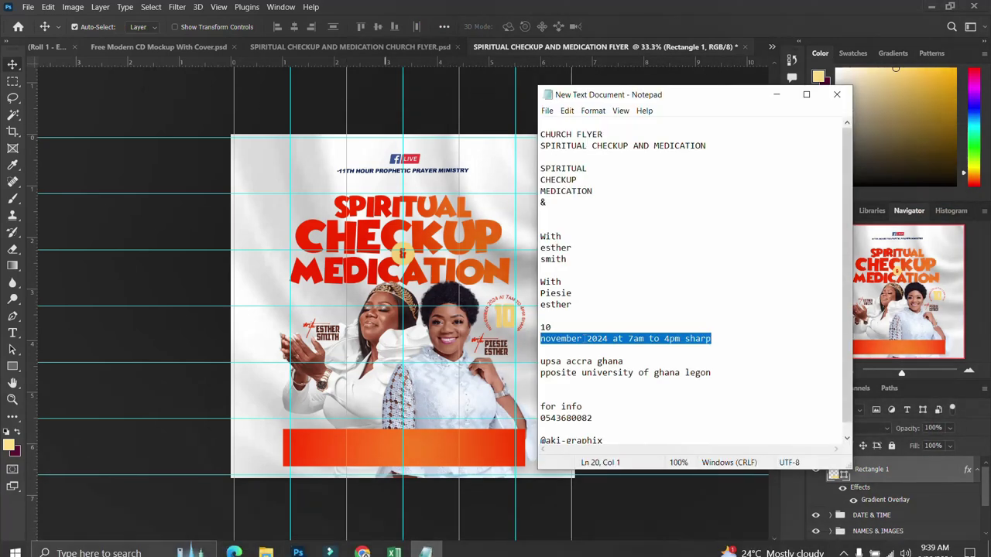
pyautogui.moveTo(635, 363); pyautogui.dragTo(540, 362)
pyautogui.hotkey('ctrl', 'c')
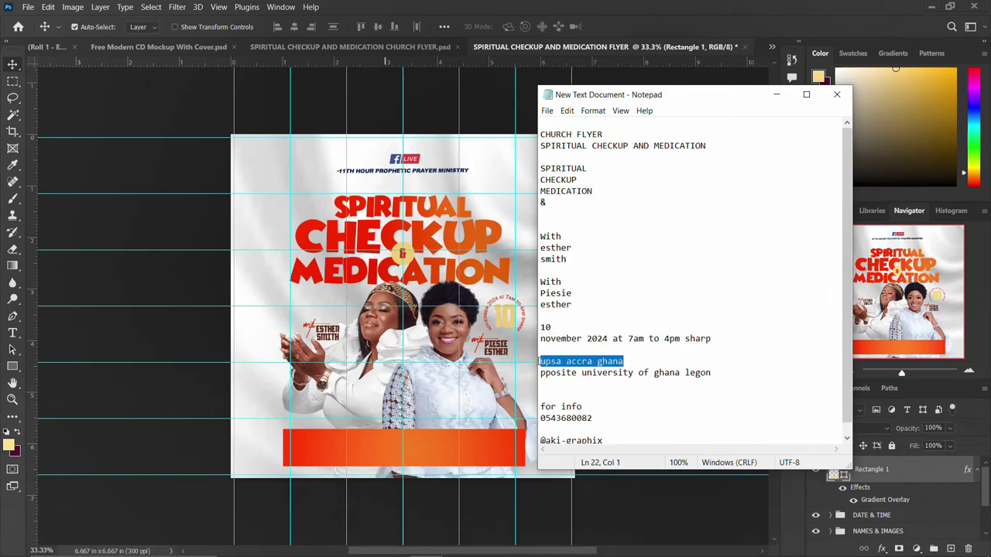
pyautogui.click(353, 453)
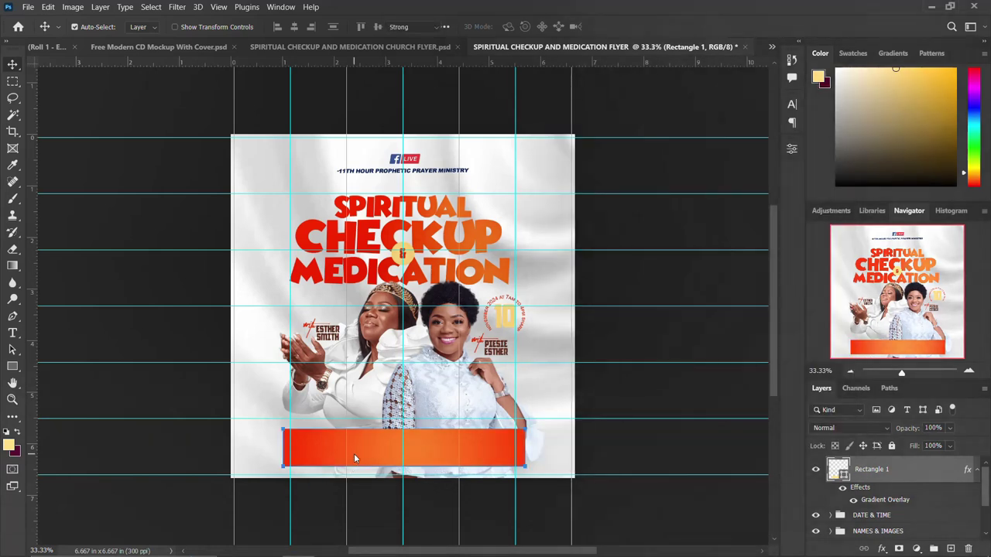
# Step: Paste 'UPSA ACCRA GHANA' as a new text layer and move it onto the orange bar
pyautogui.press('t')
pyautogui.click(265, 379)
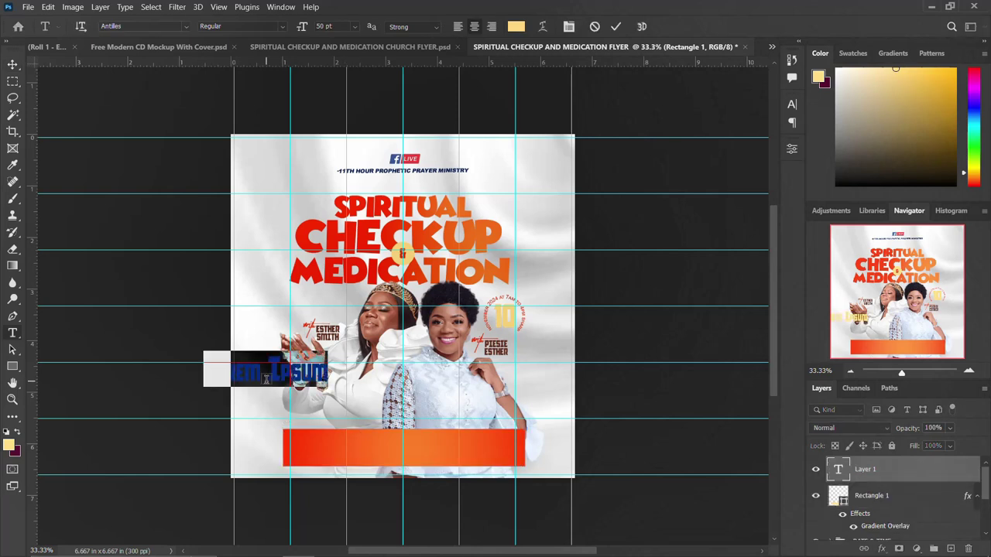
pyautogui.hotkey('ctrl', 'v')
pyautogui.hotkey('ctrl', 'Return')
pyautogui.press('v')
pyautogui.moveTo(275, 379); pyautogui.dragTo(396, 441)
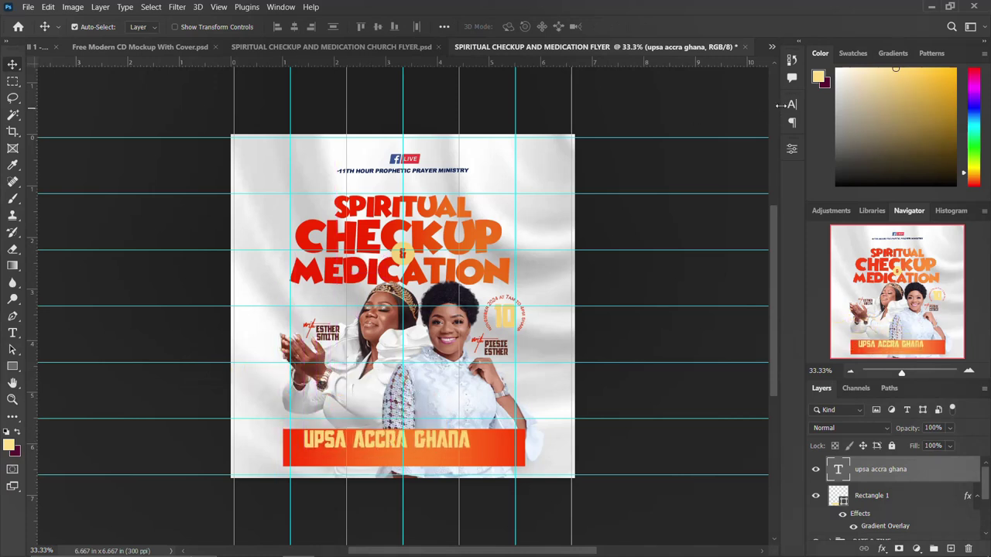
# Step: Set the venue text to the Ballega font at 20 pt
pyautogui.click(790, 104)
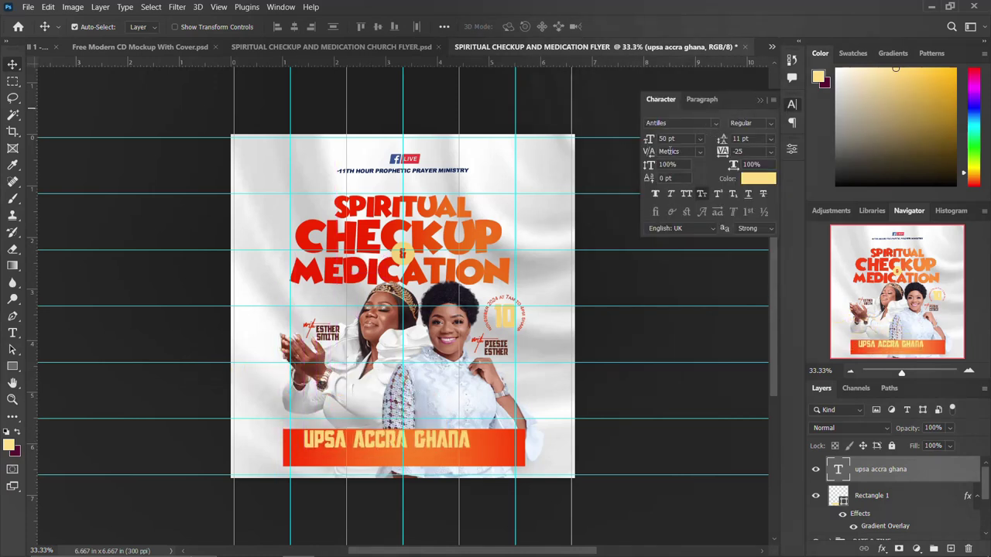
pyautogui.click(716, 126)
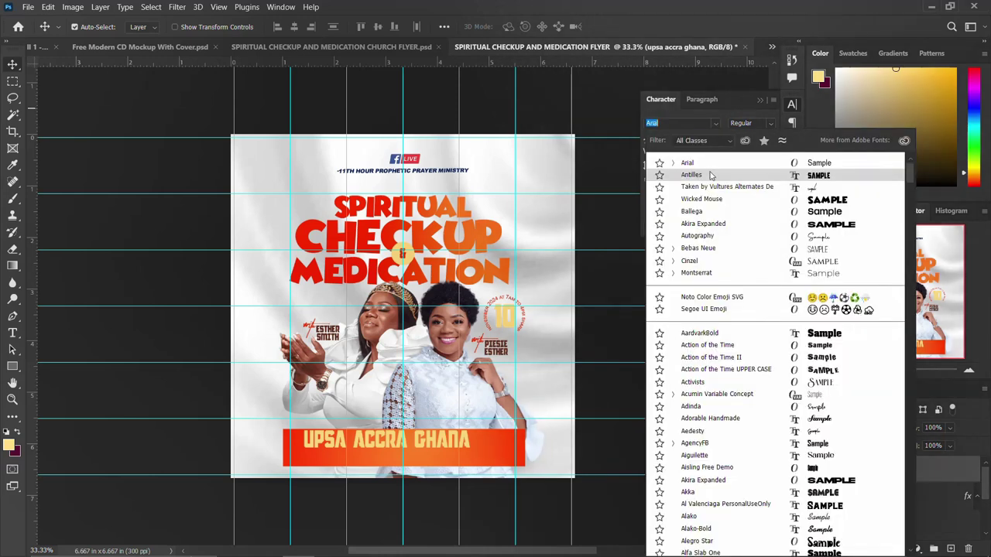
pyautogui.click(691, 212)
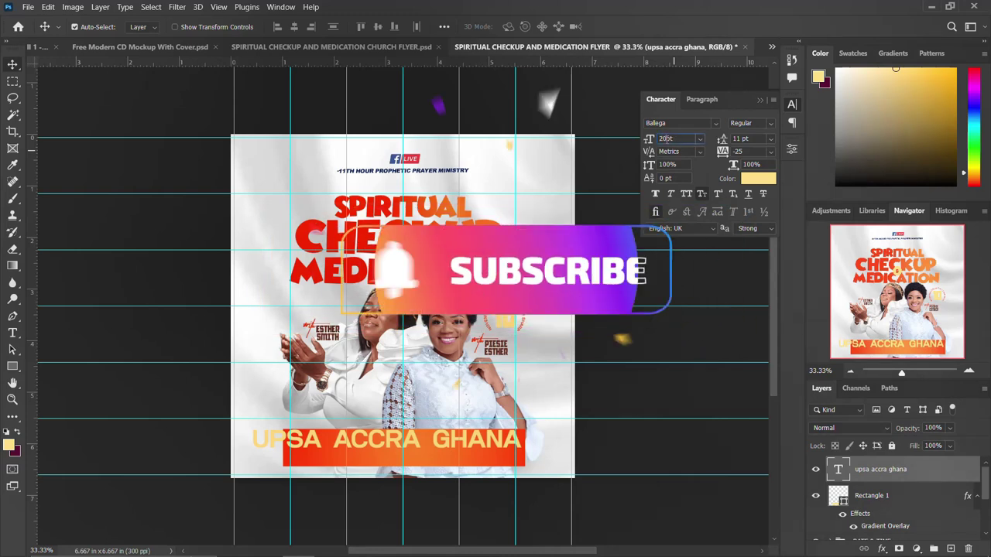
pyautogui.write('20')
pyautogui.press('Return')
# Step: Shift the venue text on the bar and copy 'pposite university of ghana legon' from the notes
pyautogui.moveTo(384, 449)
pyautogui.mouseDown()
pyautogui.moveTo(370, 440)
pyautogui.moveTo(372, 458)
pyautogui.mouseUp()
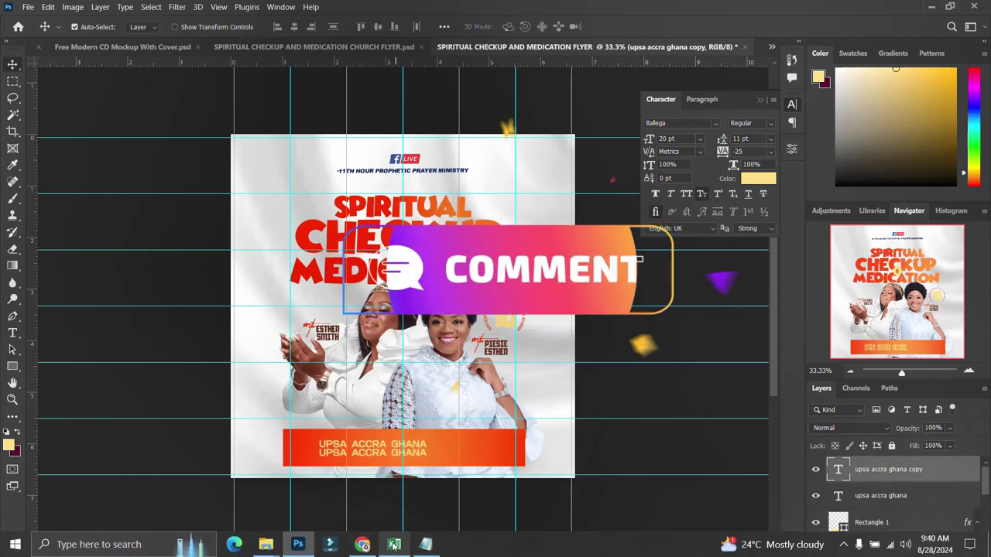
pyautogui.click(424, 551)
pyautogui.click(719, 369)
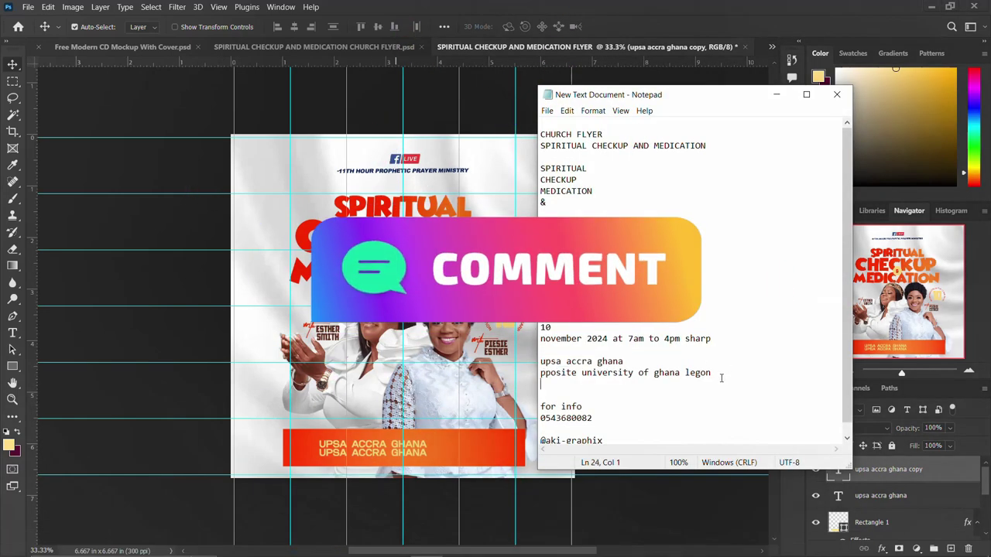
pyautogui.moveTo(719, 370); pyautogui.dragTo(526, 377)
pyautogui.hotkey('ctrl', 'c')
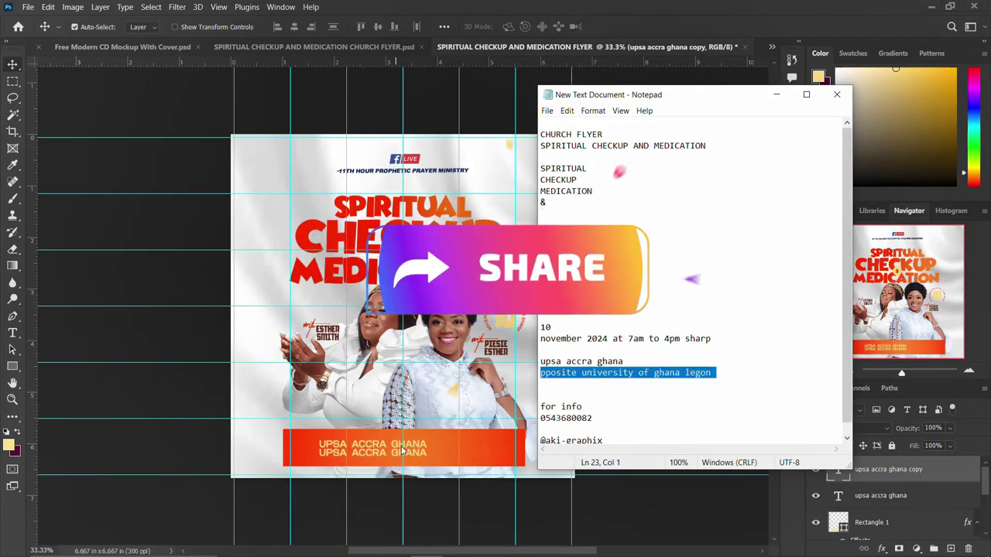
pyautogui.click(379, 453)
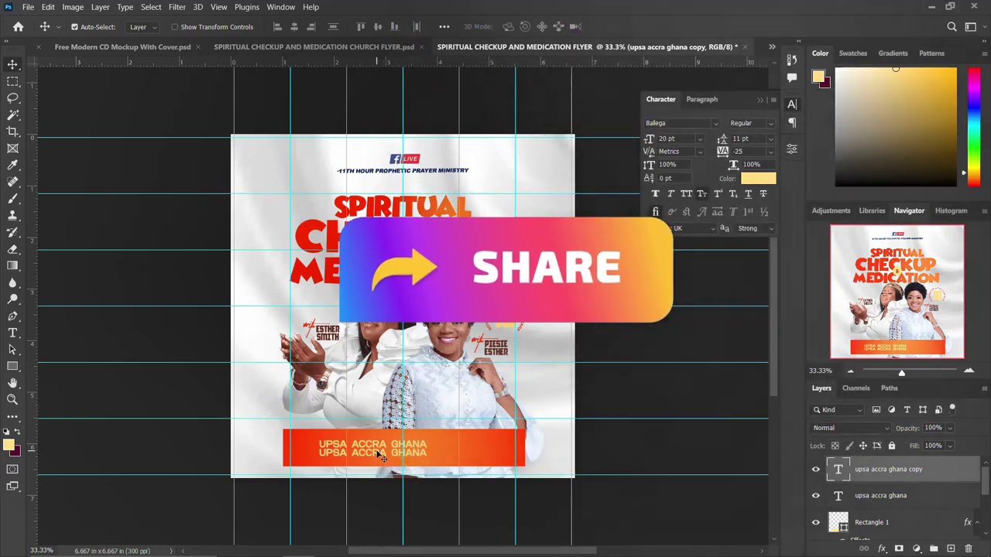
# Step: Replace the duplicated line with the university address and shrink it to about 77%
pyautogui.doubleClick(381, 456)
pyautogui.tripleClick(378, 456)
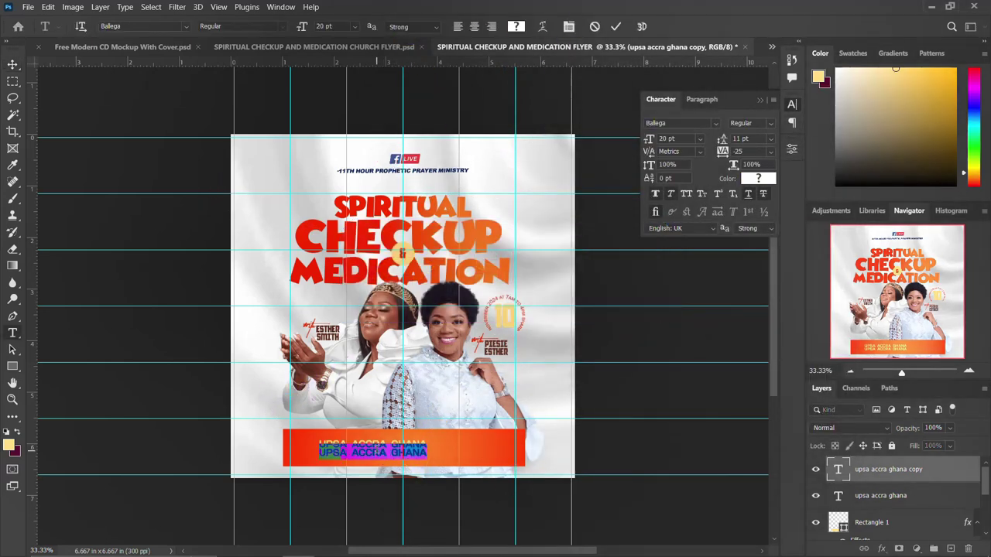
pyautogui.hotkey('ctrl', 'v')
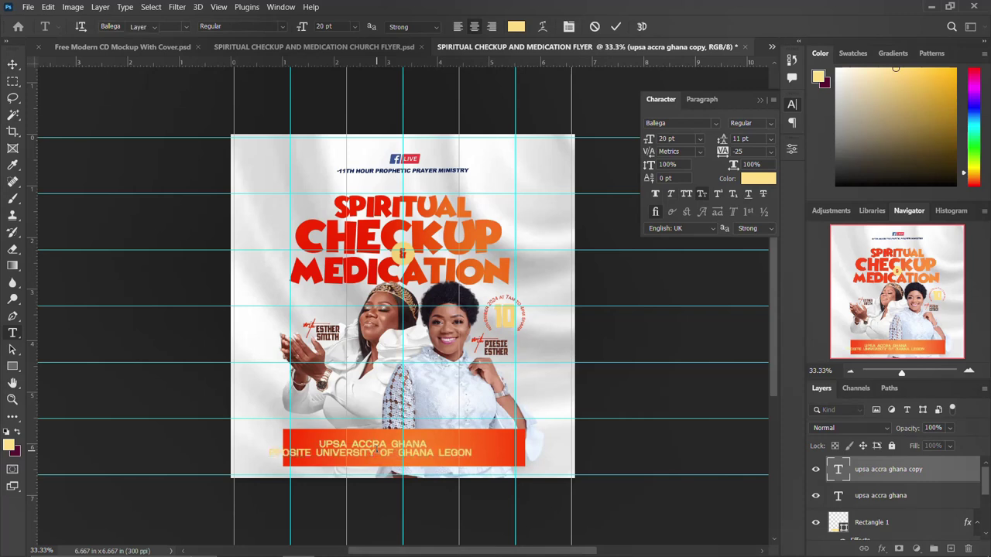
pyautogui.hotkey('ctrl', 'Return')
pyautogui.hotkey('ctrl', 't')
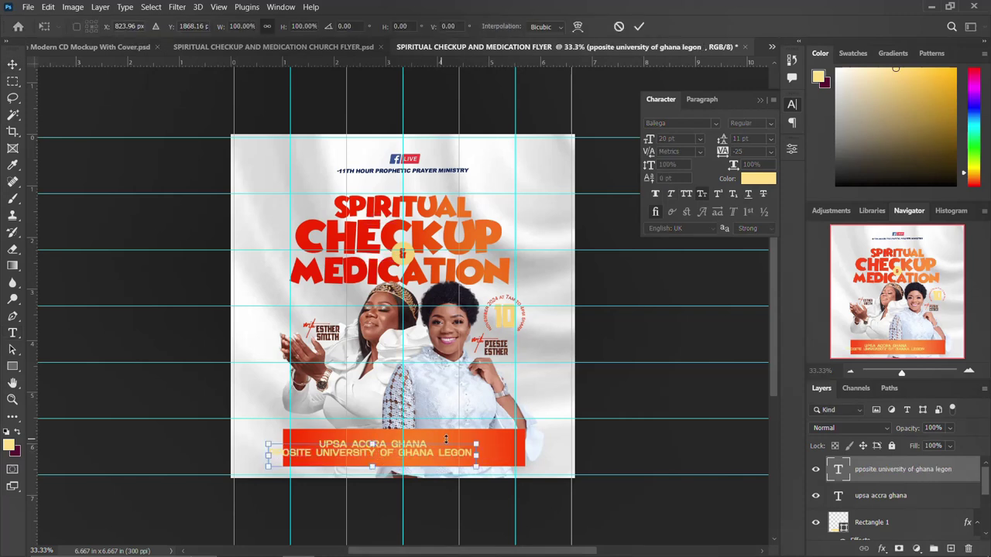
pyautogui.moveTo(475, 445); pyautogui.dragTo(449, 448)
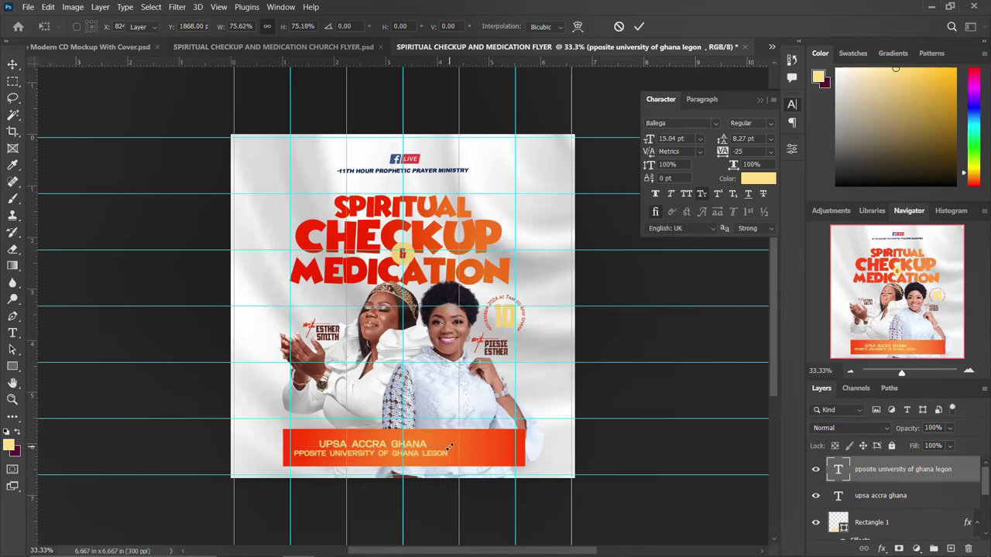
pyautogui.press('Return')
# Step: Enlarge the UPSA ACCRA GHANA heading to about 132% and nudge it upward
pyautogui.click(386, 450)
pyautogui.hotkey('ctrl', 't')
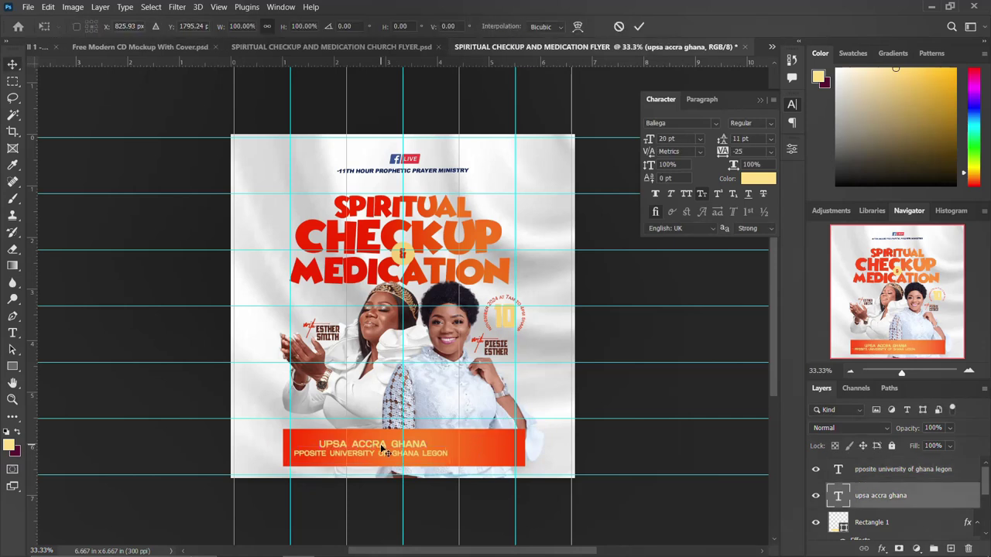
pyautogui.moveTo(426, 436); pyautogui.dragTo(454, 436)
pyautogui.press('Return')
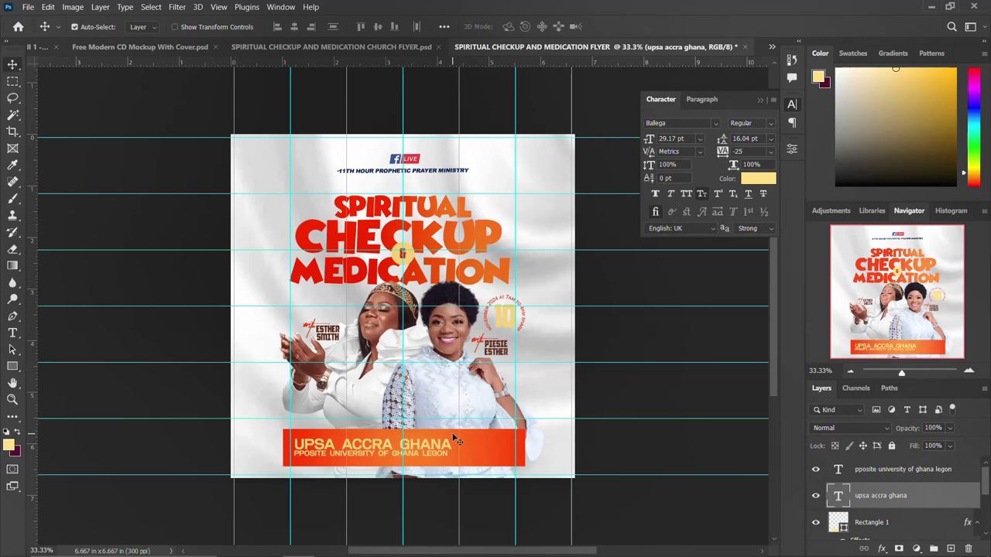
pyautogui.click(875, 479)
pyautogui.click(880, 501)
pyautogui.press('Up')
pyautogui.press('Up')
pyautogui.press('Up')
pyautogui.press('Up')
pyautogui.press('Up')
pyautogui.press('Up')
pyautogui.press('Up')
pyautogui.press('Up')
pyautogui.press('Up')
pyautogui.press('Up')
pyautogui.press('Up')
pyautogui.press('Up')
pyautogui.press('Up')
pyautogui.click(885, 471)
pyautogui.press('Up')
pyautogui.press('Up')
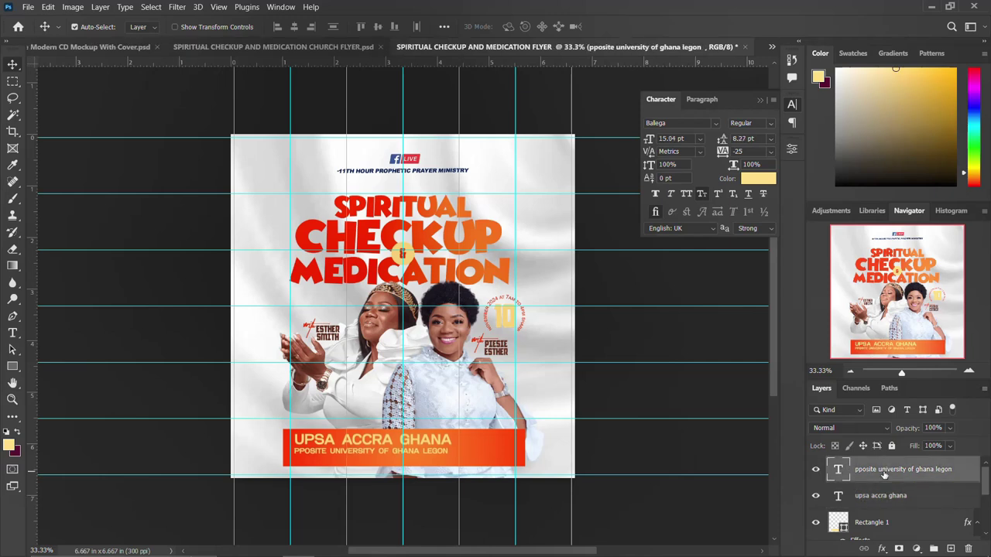
pyautogui.click(791, 110)
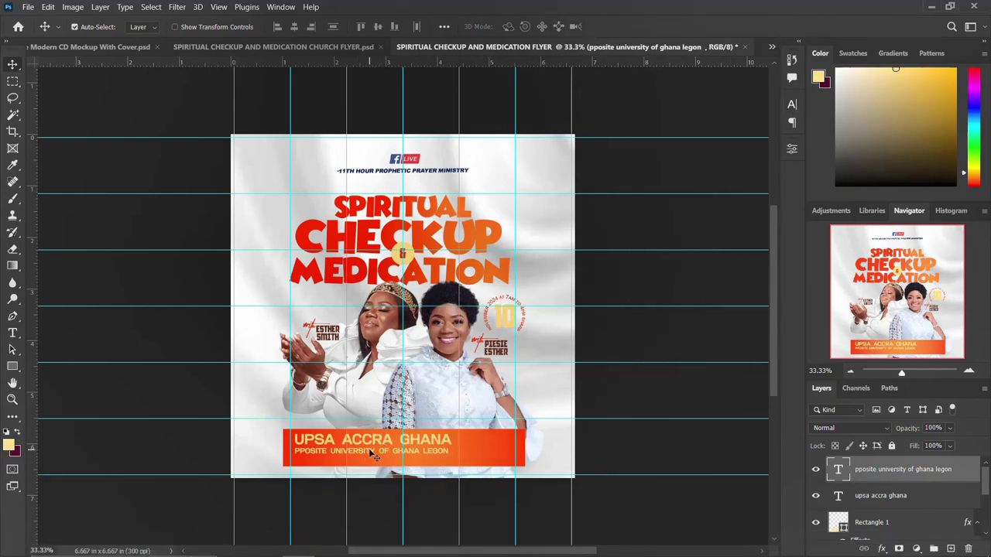
# Step: Colour the address line and the heading light grey sampled from the canvas
pyautogui.click(791, 107)
pyautogui.click(754, 186)
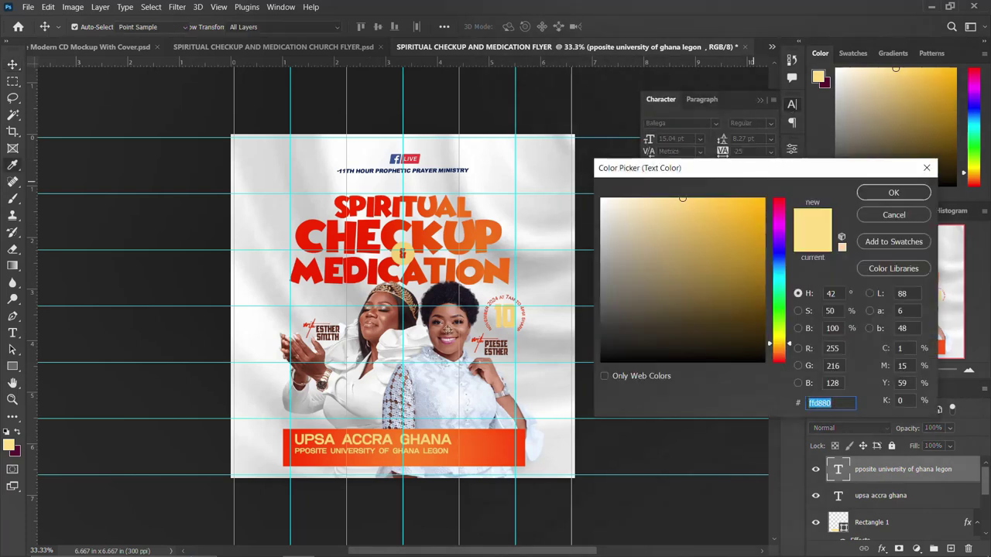
pyautogui.click(519, 381)
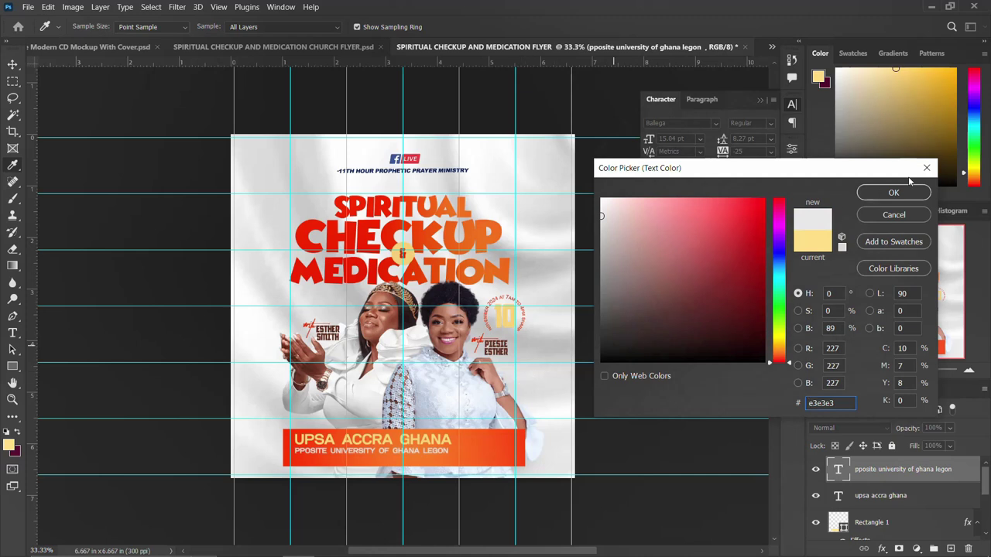
pyautogui.click(893, 193)
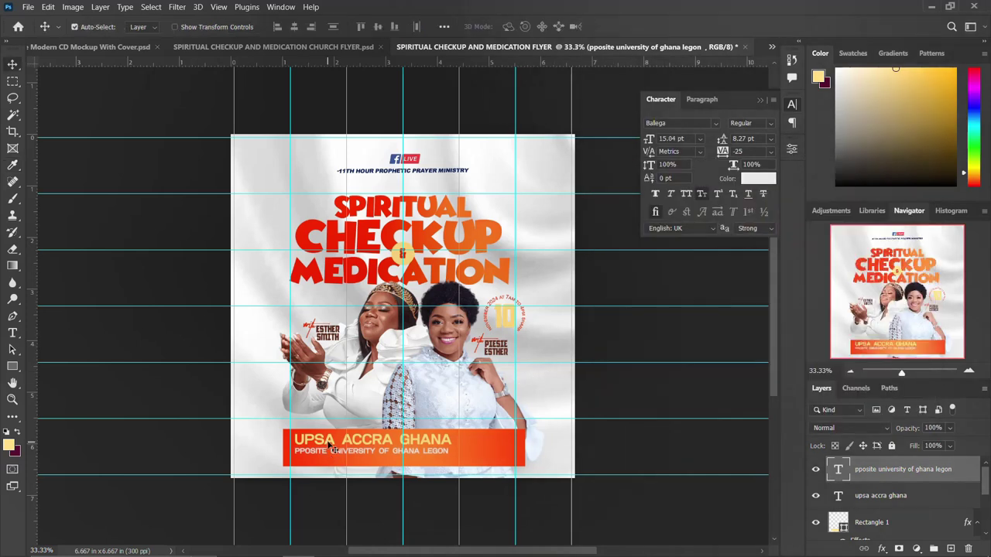
pyautogui.click(329, 445)
pyautogui.click(754, 179)
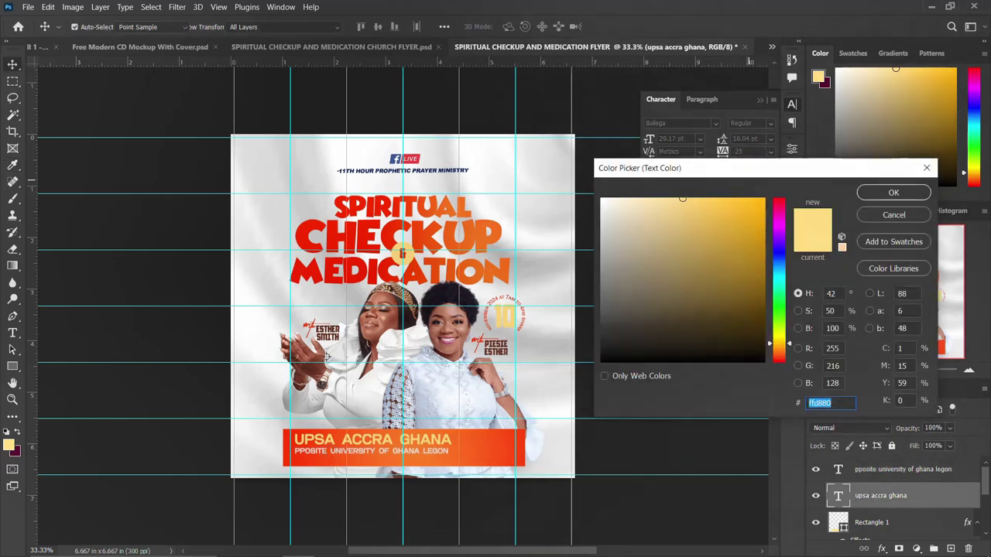
pyautogui.click(326, 344)
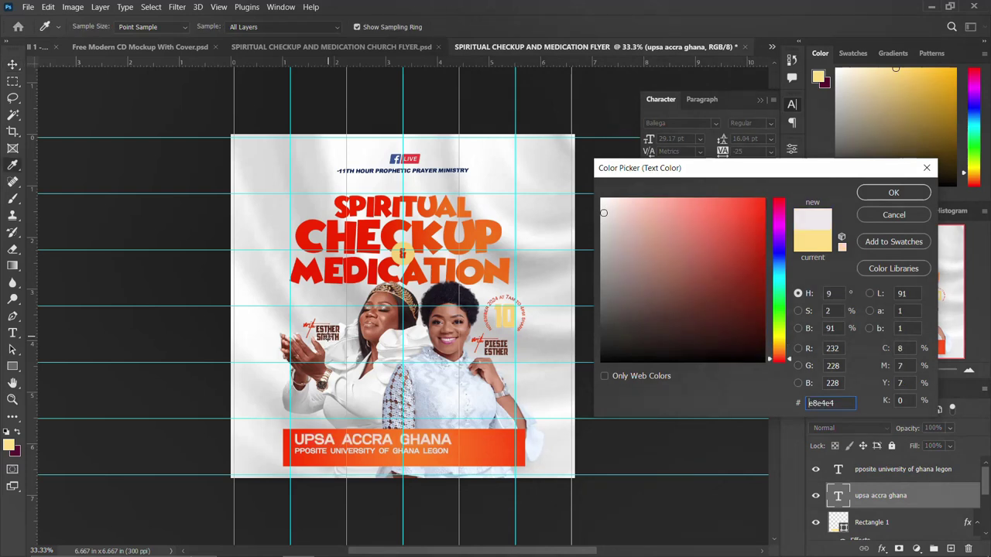
pyautogui.click(893, 194)
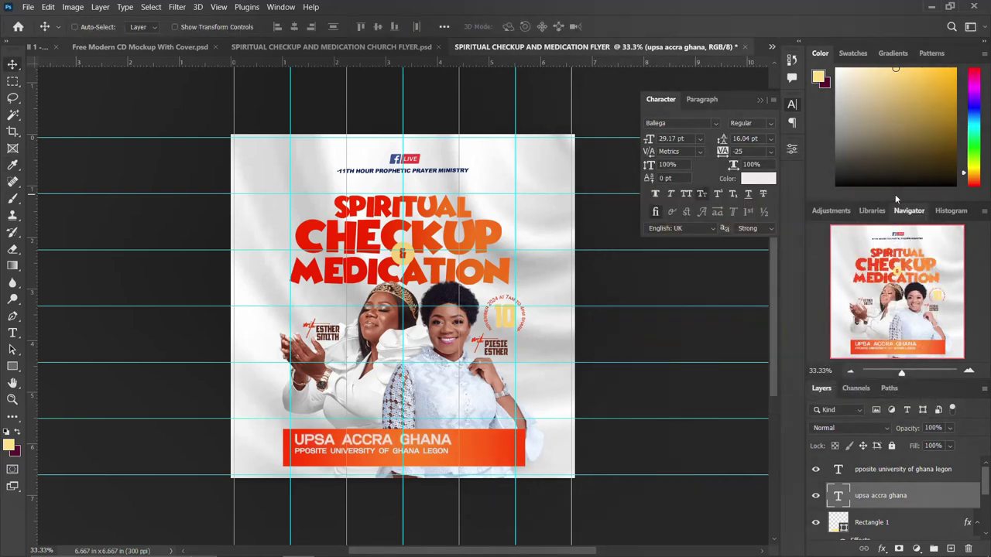
# Step: Recolour the heading dark brown (#653124) sampled from the ESTHER lettering
pyautogui.hotkey('ctrl', '+')
pyautogui.hotkey('ctrl', '+')
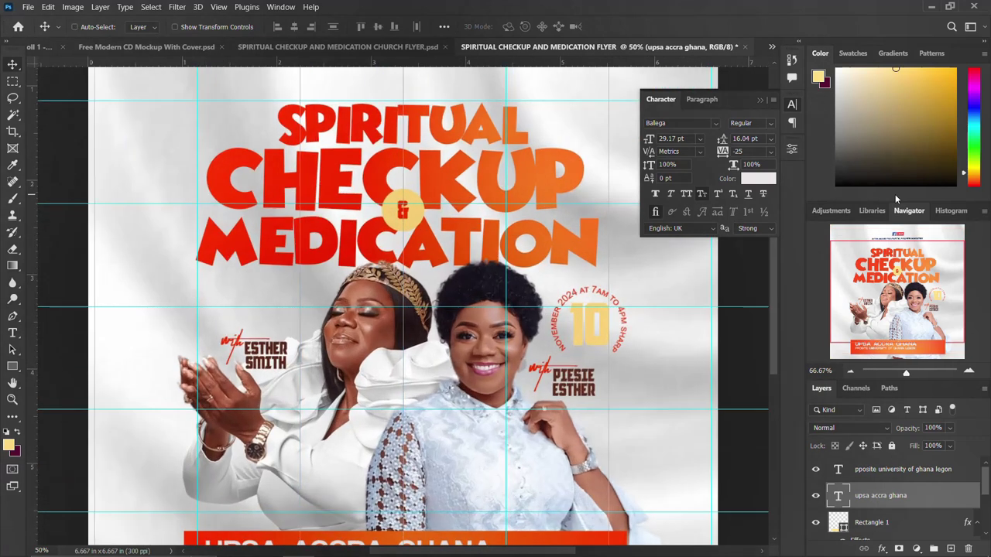
pyautogui.scroll(-3, 613, 336)
pyautogui.scroll(-1, 613, 336)
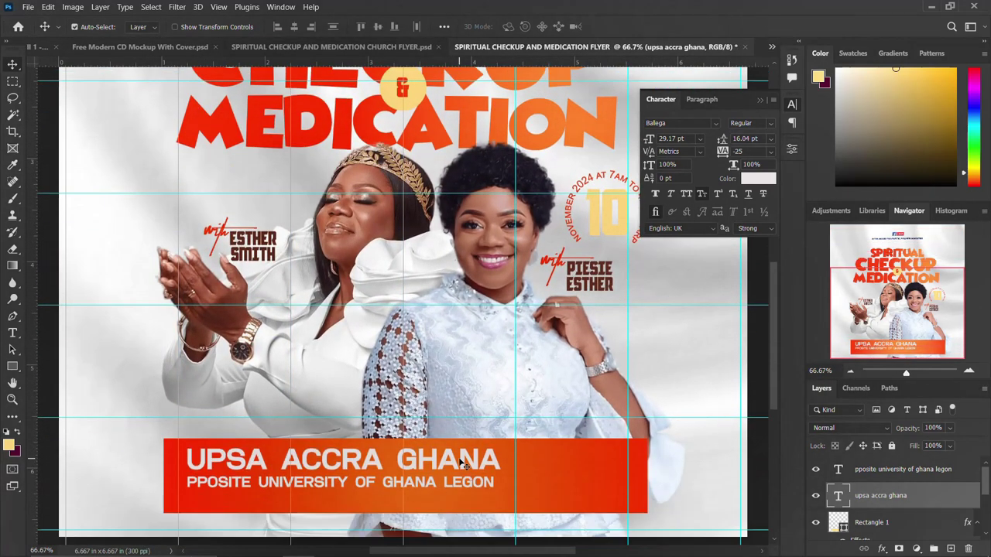
pyautogui.click(753, 180)
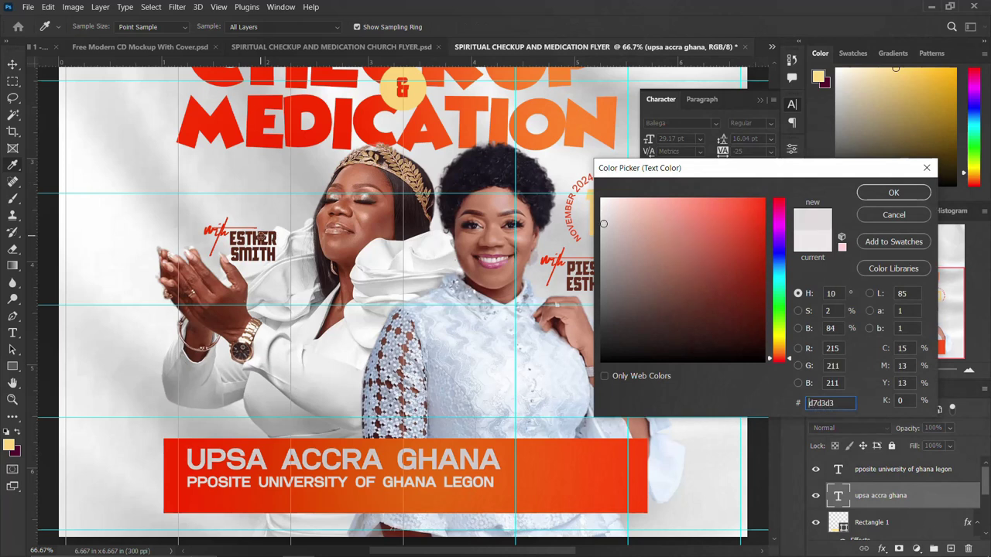
pyautogui.click(264, 238)
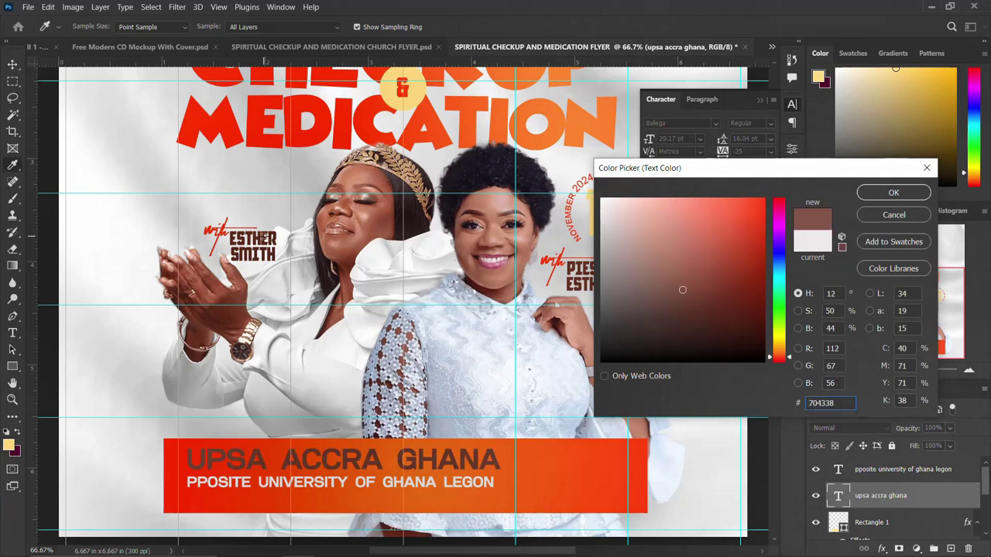
pyautogui.click(269, 236)
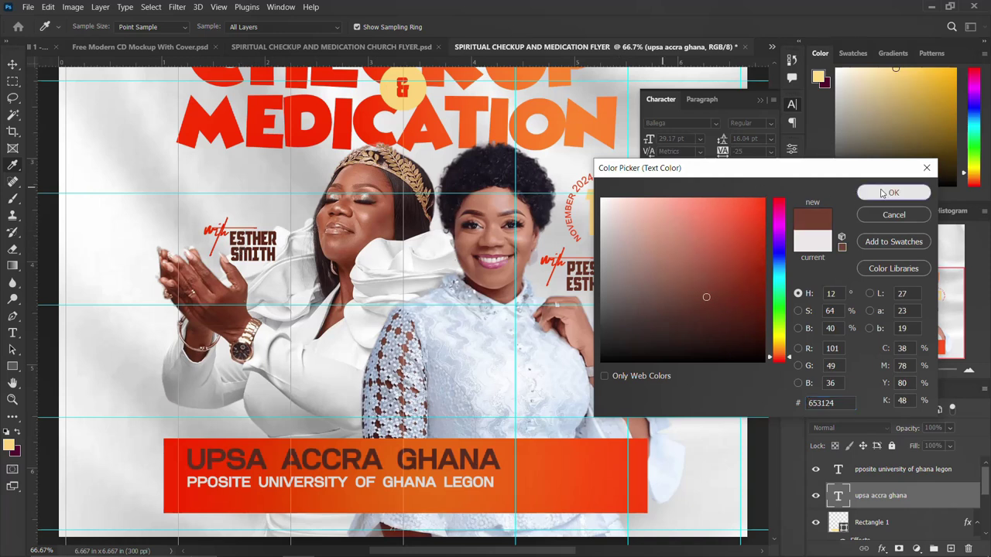
pyautogui.click(893, 192)
pyautogui.click(794, 109)
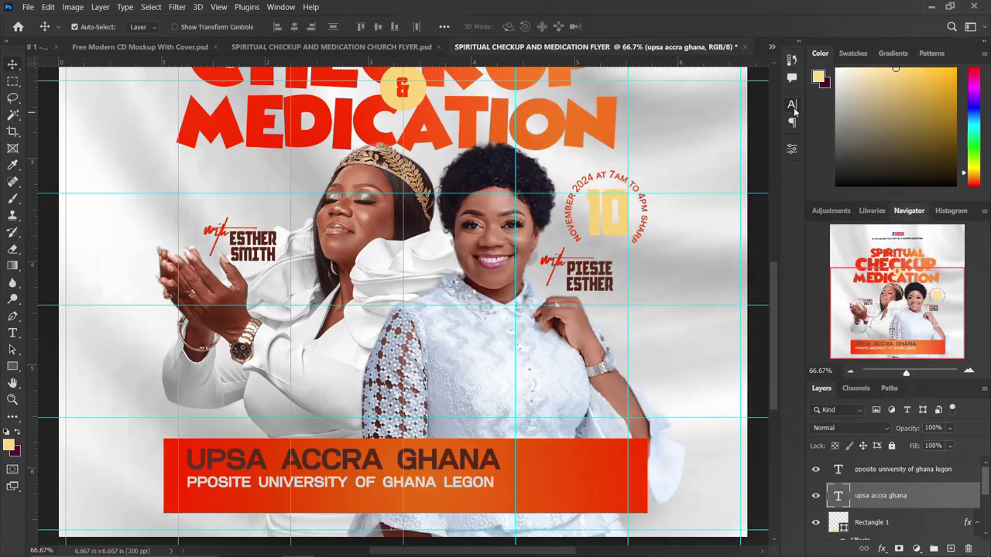
pyautogui.hotkey('ctrl', '-')
pyautogui.hotkey('ctrl', '-')
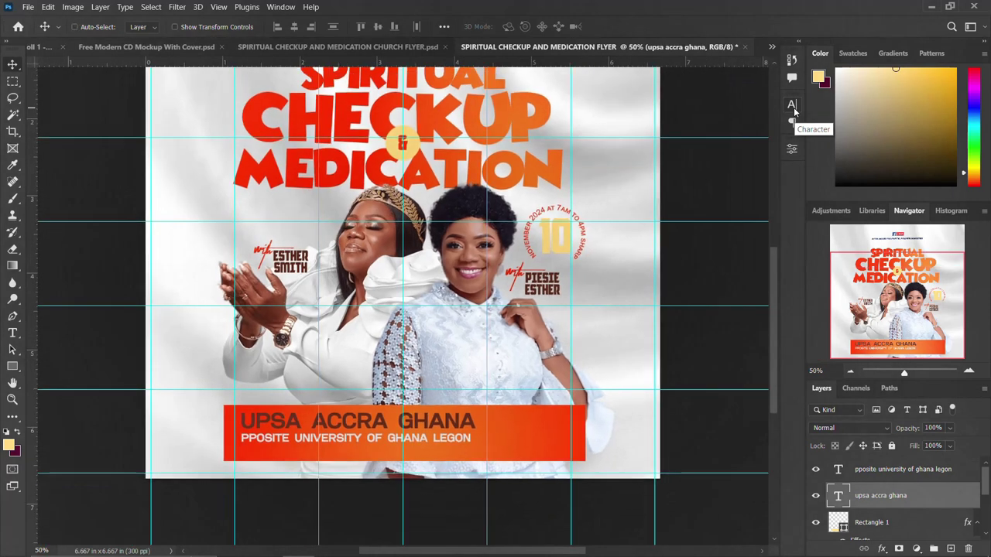
pyautogui.scroll(3, 505, 240)
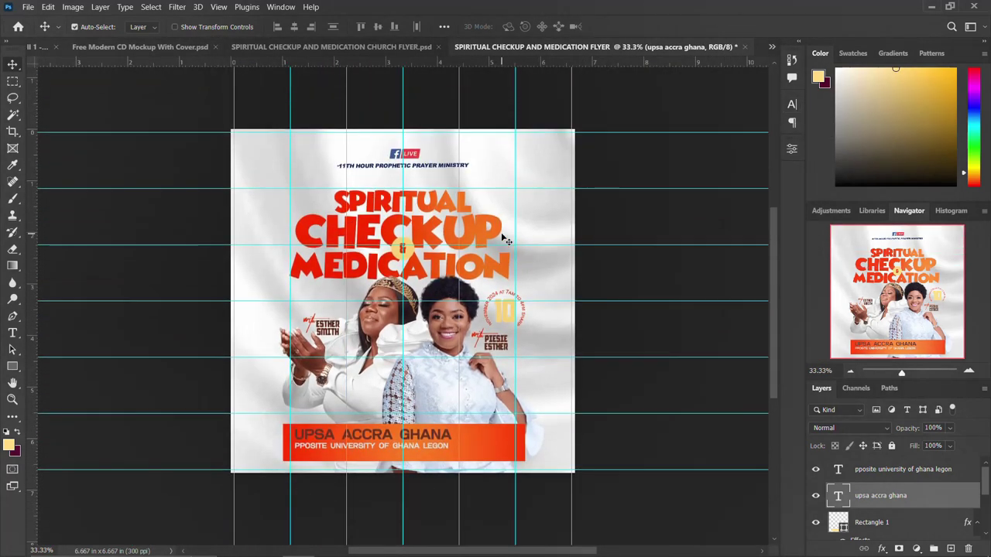
# Step: Duplicate the heading to the right and paste the contact info from the notes into it
pyautogui.click(427, 546)
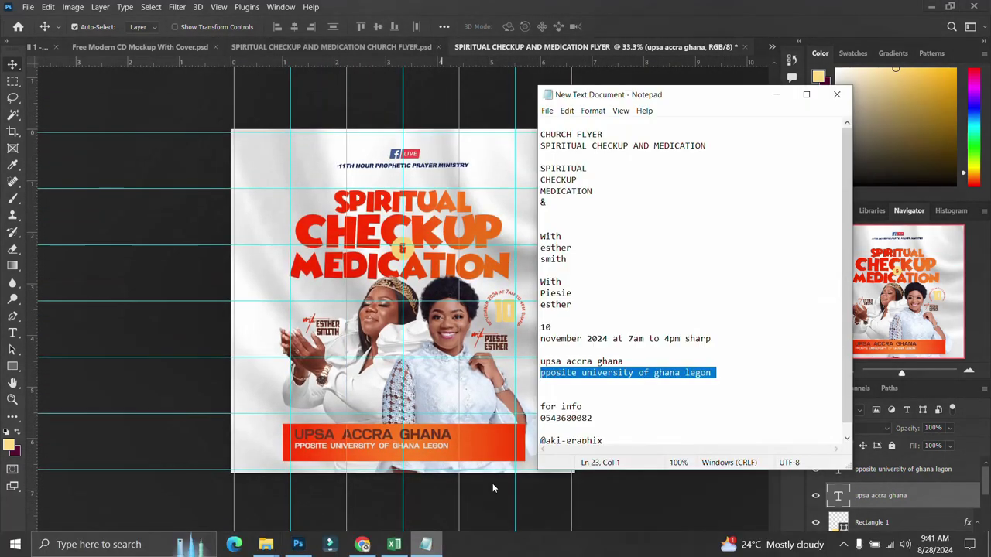
pyautogui.moveTo(594, 420); pyautogui.dragTo(534, 400)
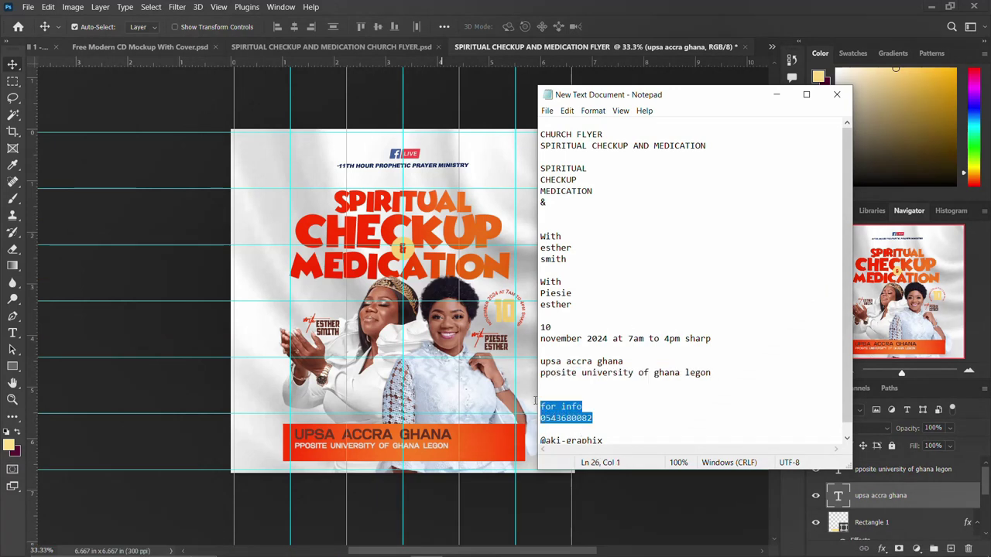
pyautogui.click(413, 435)
pyautogui.moveTo(426, 436); pyautogui.dragTo(515, 436)
pyautogui.doubleClick(490, 435)
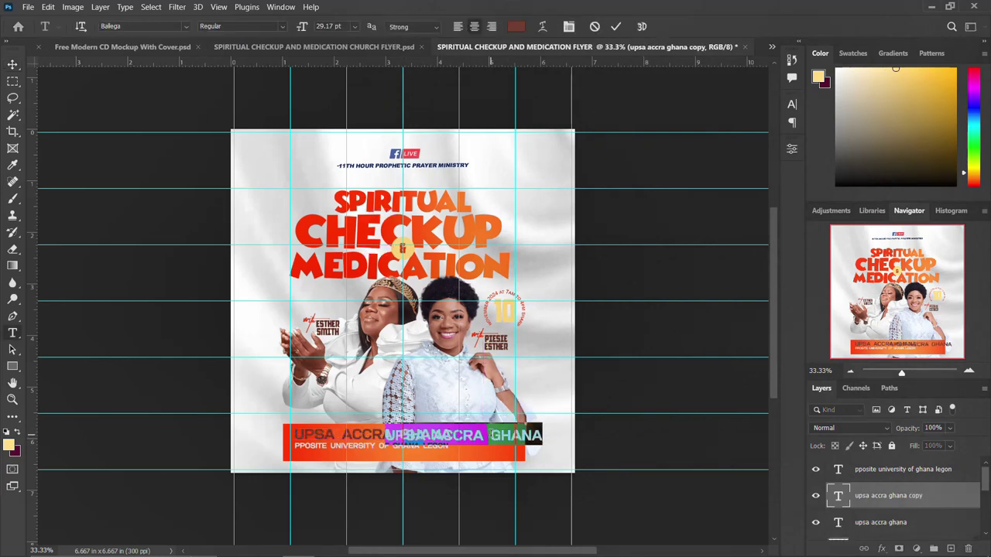
pyautogui.hotkey('ctrl', 'v')
pyautogui.hotkey('ctrl', 'Return')
# Step: Shrink the contact text to about half size and retype it as 'for more'
pyautogui.hotkey('ctrl', 't')
pyautogui.moveTo(533, 420); pyautogui.dragTo(509, 447)
pyautogui.doubleClick(510, 447)
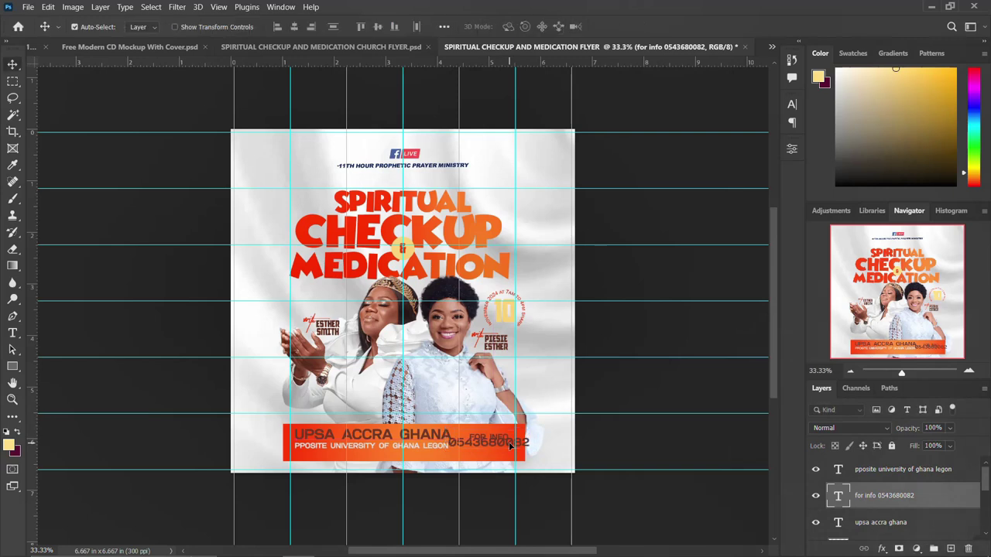
pyautogui.doubleClick(514, 449)
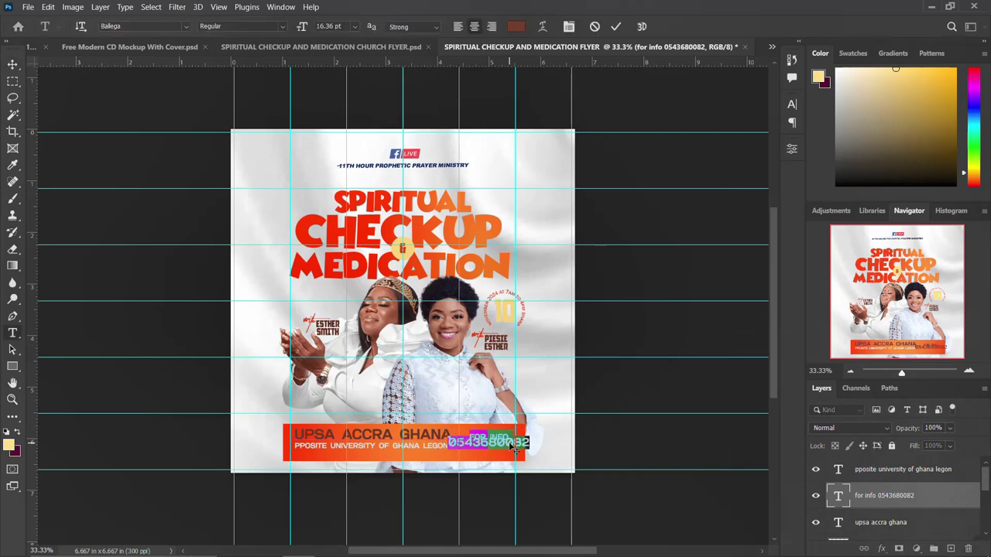
pyautogui.write('for mo')
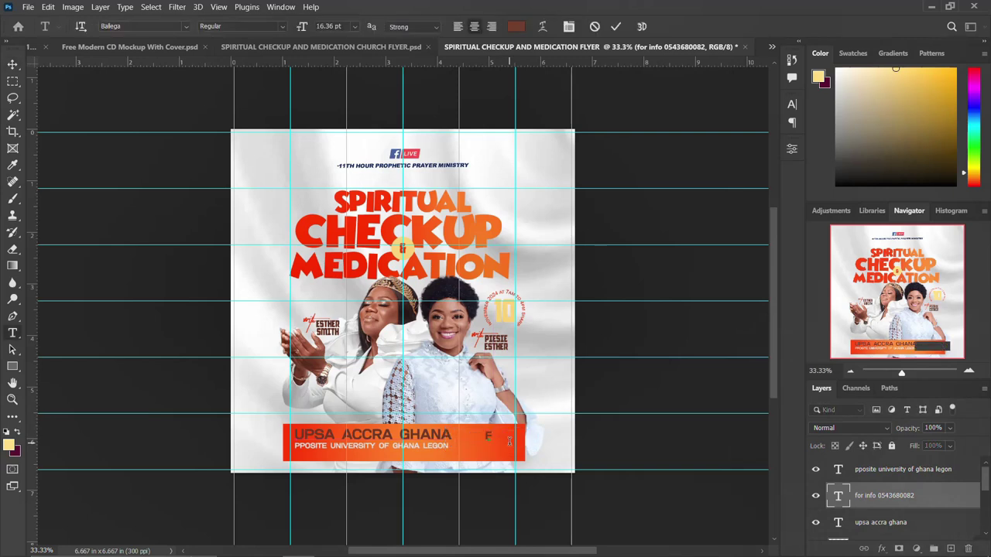
pyautogui.write('re')
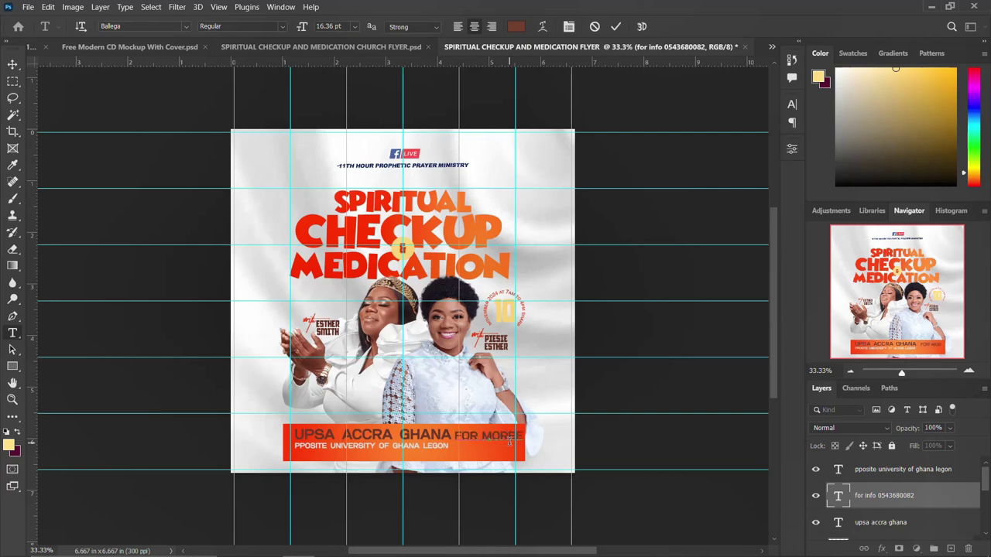
pyautogui.hotkey('ctrl', 'Return')
# Step: Duplicate the label onto a line below and type the contact phone number
pyautogui.moveTo(501, 442); pyautogui.dragTo(507, 453)
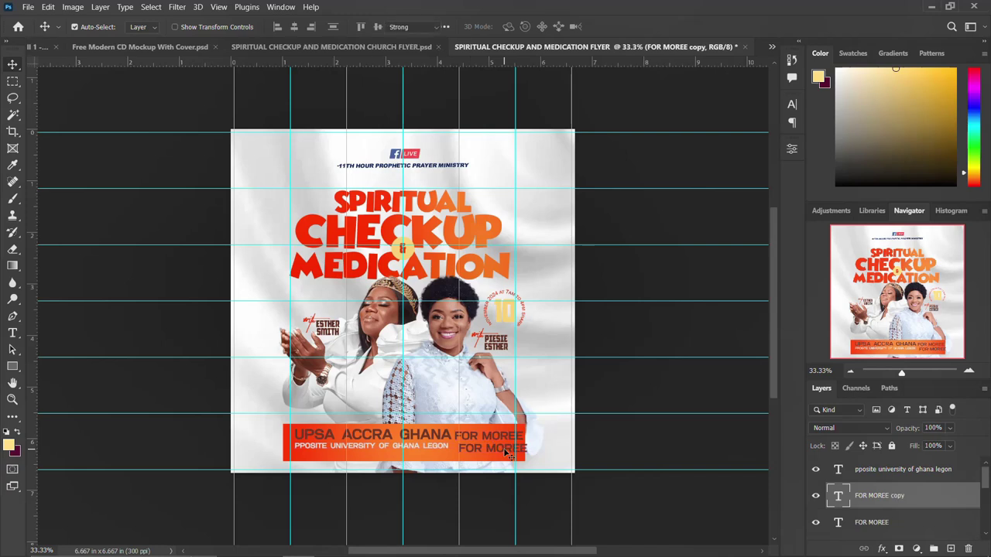
pyautogui.doubleClick(507, 450)
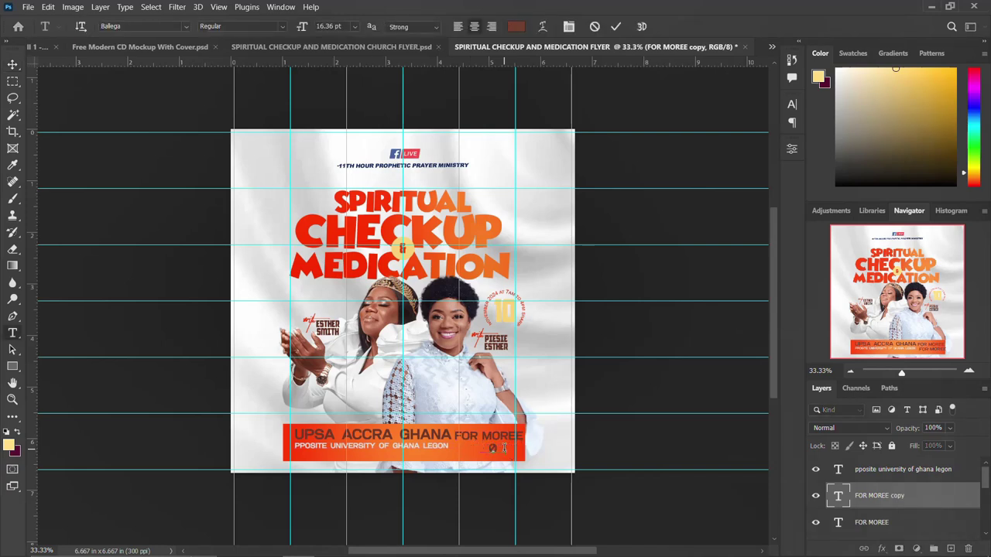
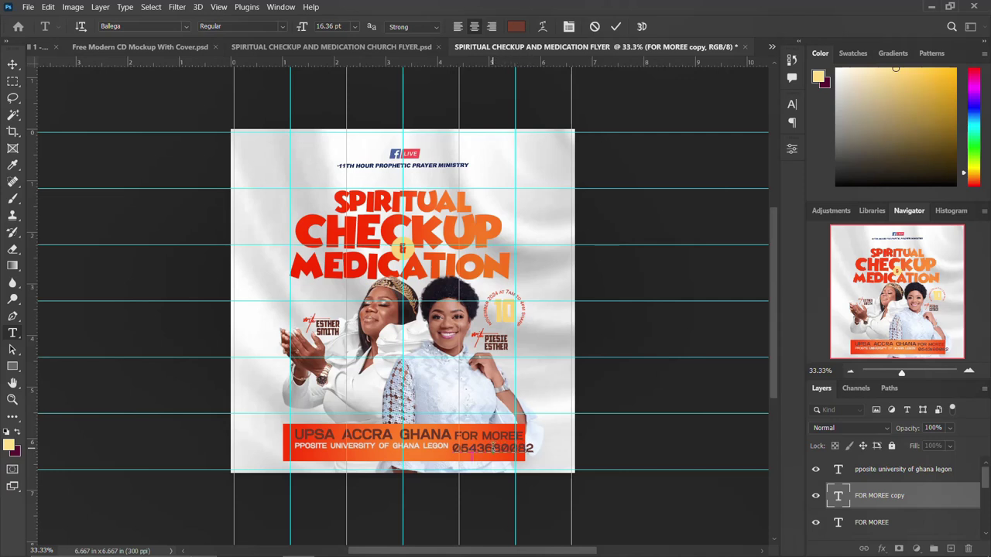
pyautogui.hotkey('ctrl', 'Return')
# Step: Set the phone number's leading to 13 pt
pyautogui.press('v')
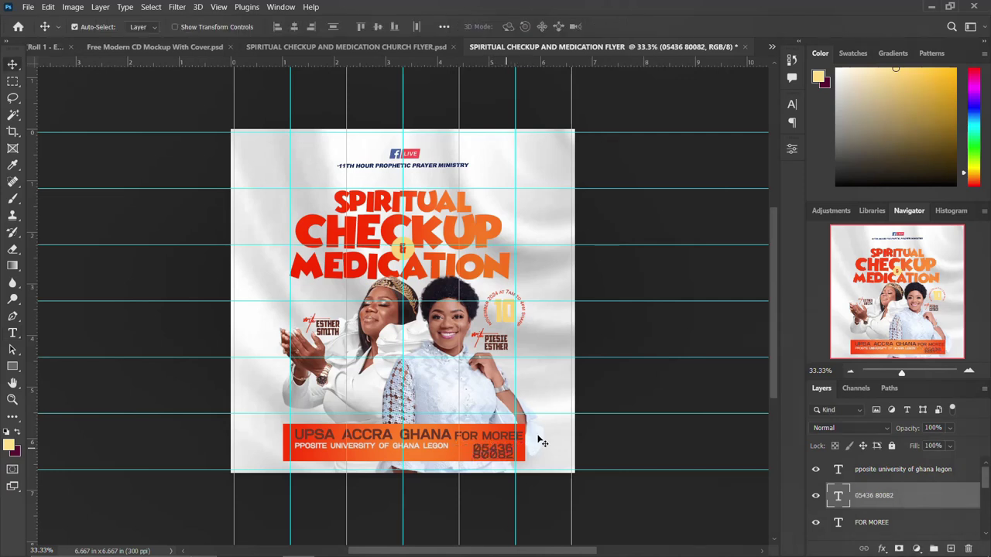
pyautogui.click(792, 103)
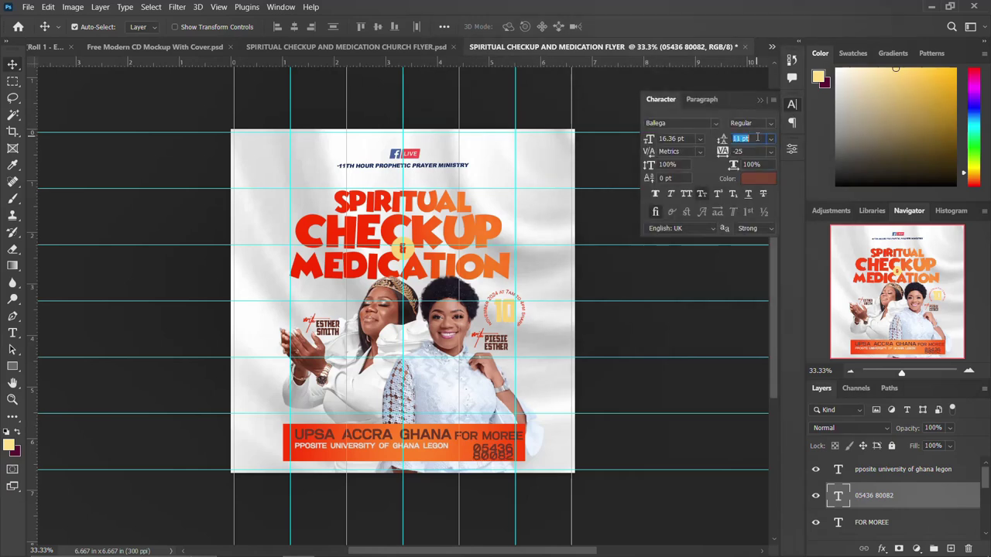
pyautogui.press('Return')
pyautogui.click(673, 247)
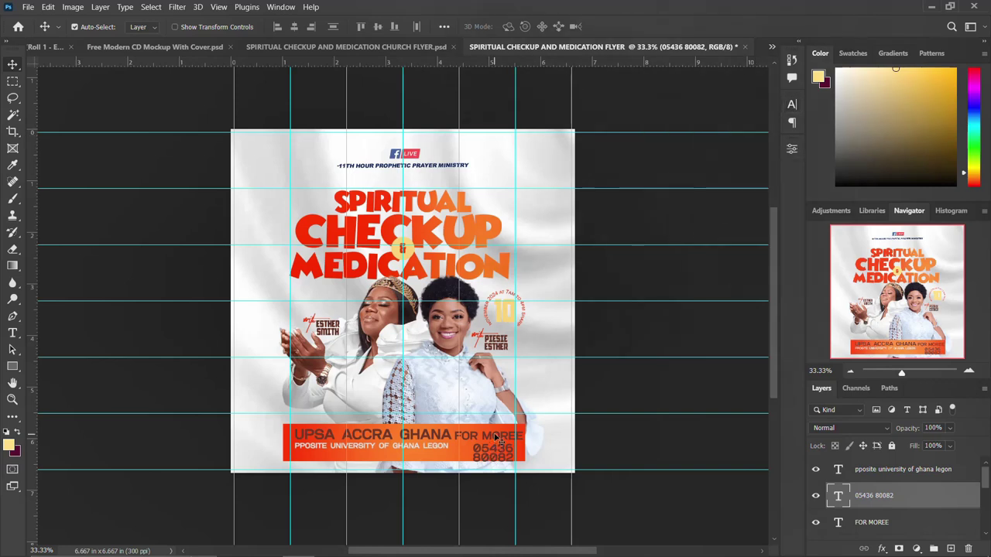
# Step: Reduce the FOR MOREE label to 12 pt and nudge it up
pyautogui.click(495, 438)
pyautogui.doubleClick(488, 436)
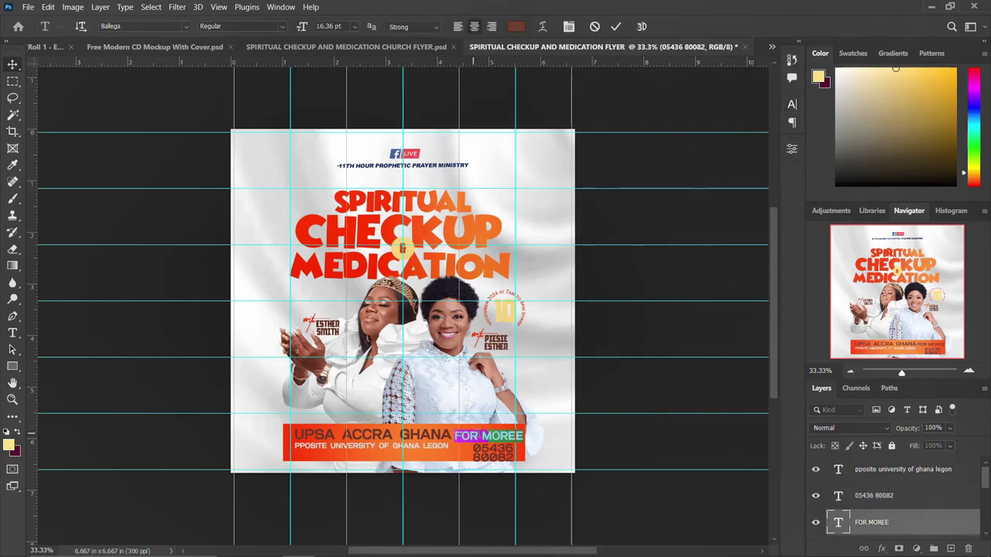
pyautogui.hotkey('ctrl', 'Return')
pyautogui.press('v')
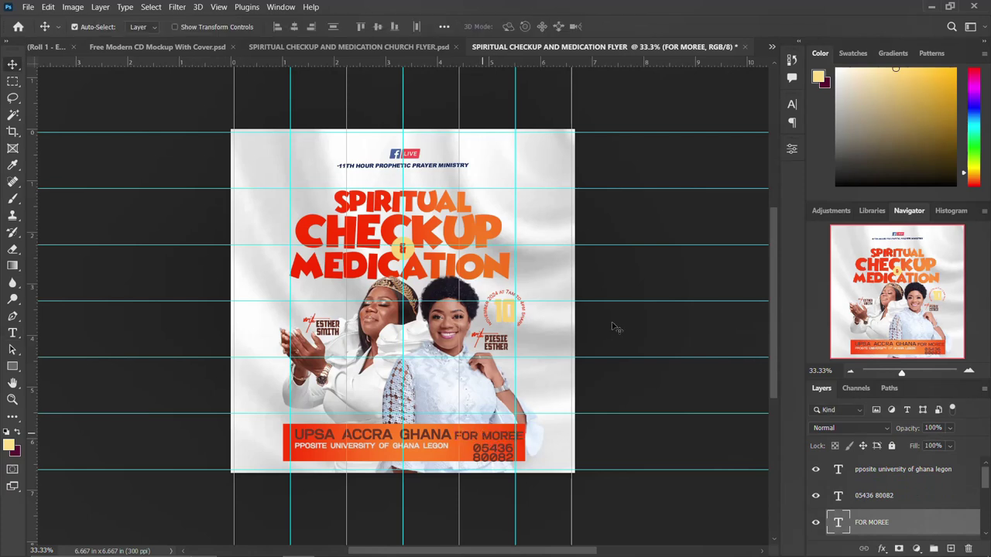
pyautogui.click(791, 106)
pyautogui.click(667, 138)
pyautogui.press('Down')
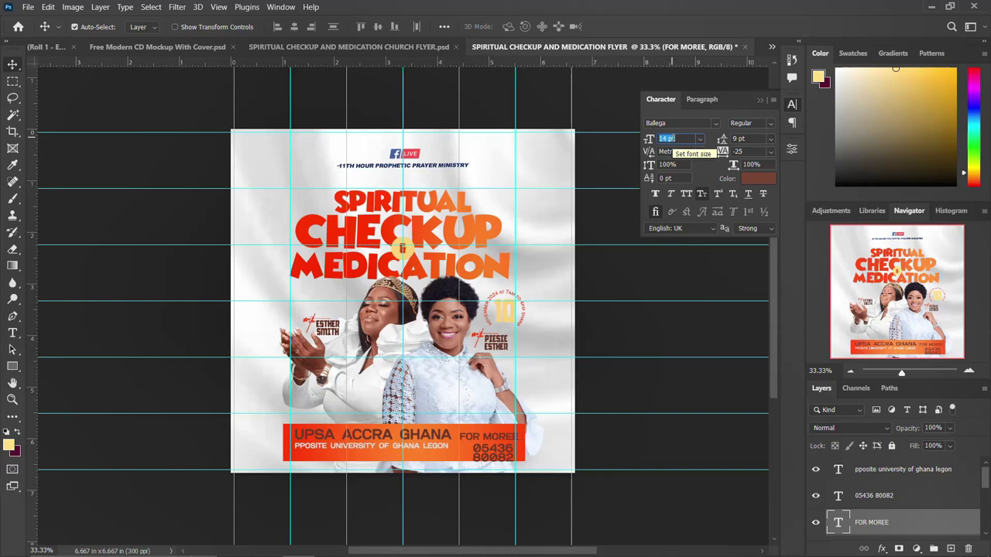
pyautogui.press('Down')
pyautogui.press('Down')
pyautogui.click(791, 106)
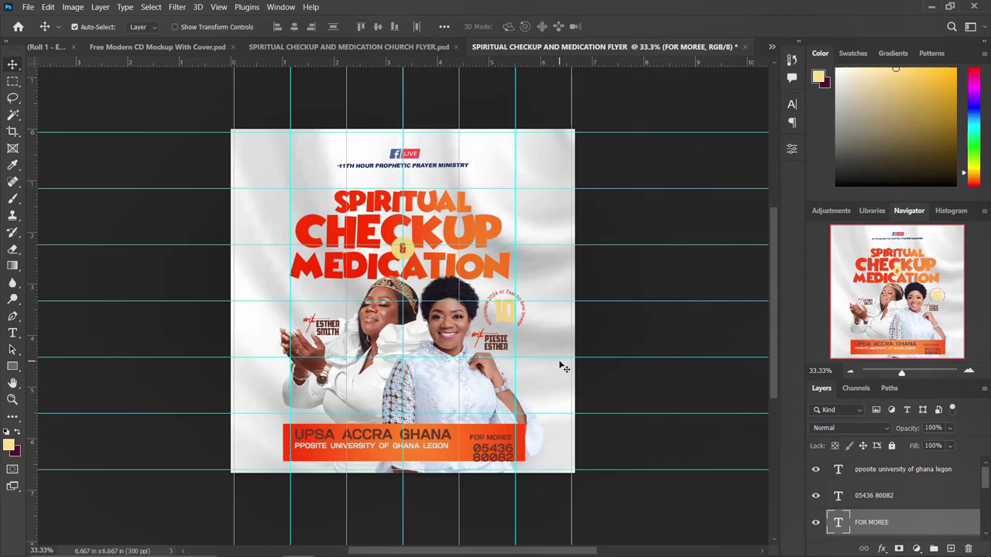
pyautogui.press('Up')
pyautogui.press('Up')
pyautogui.press('Up')
pyautogui.press('Up')
pyautogui.press('Up')
pyautogui.press('Up')
# Step: Nudge the phone number up and colour it light grey #bebebe
pyautogui.click(502, 455)
pyautogui.press('Up')
pyautogui.press('Up')
pyautogui.press('Up')
pyautogui.press('Up')
pyautogui.press('Up')
pyautogui.press('Up')
pyautogui.press('Up')
pyautogui.press('Up')
pyautogui.press('Up')
pyautogui.press('Up')
pyautogui.press('Up')
pyautogui.press('Up')
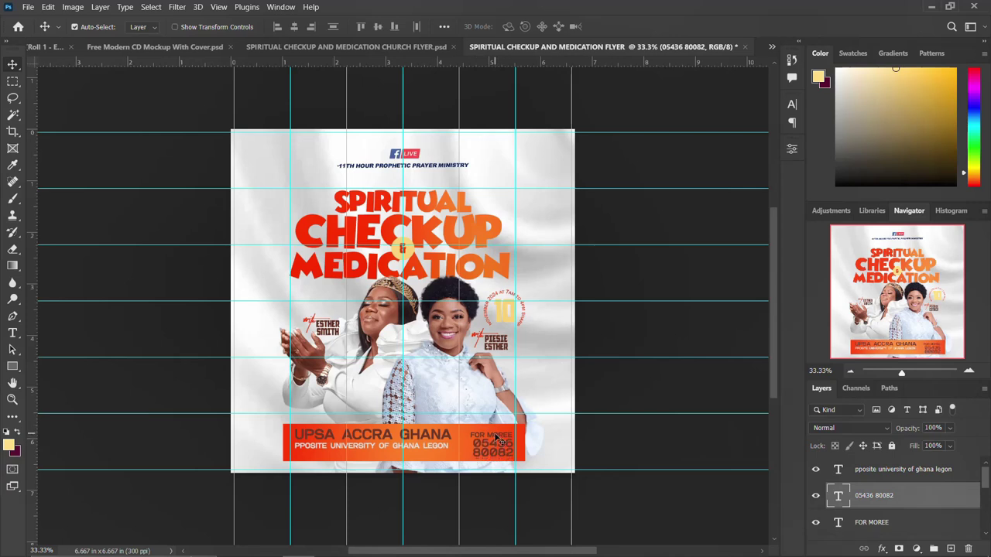
pyautogui.press('Up')
pyautogui.press('Up')
pyautogui.click(791, 105)
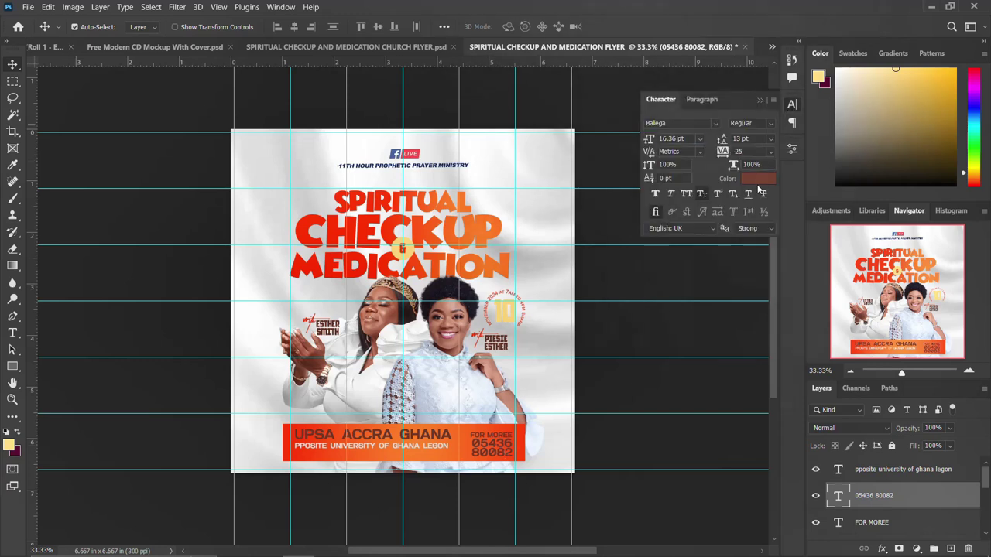
pyautogui.click(757, 178)
pyautogui.write('bebebe')
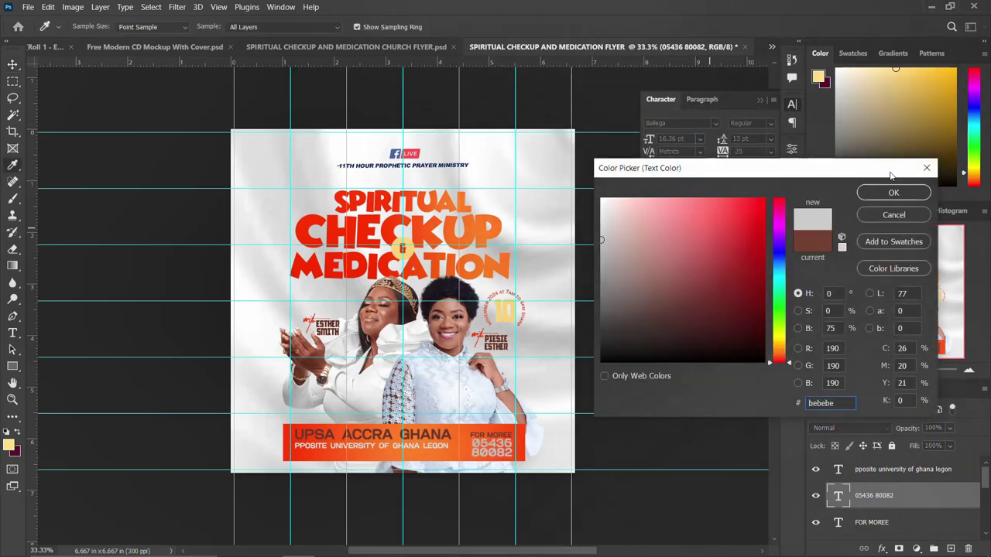
pyautogui.click(894, 194)
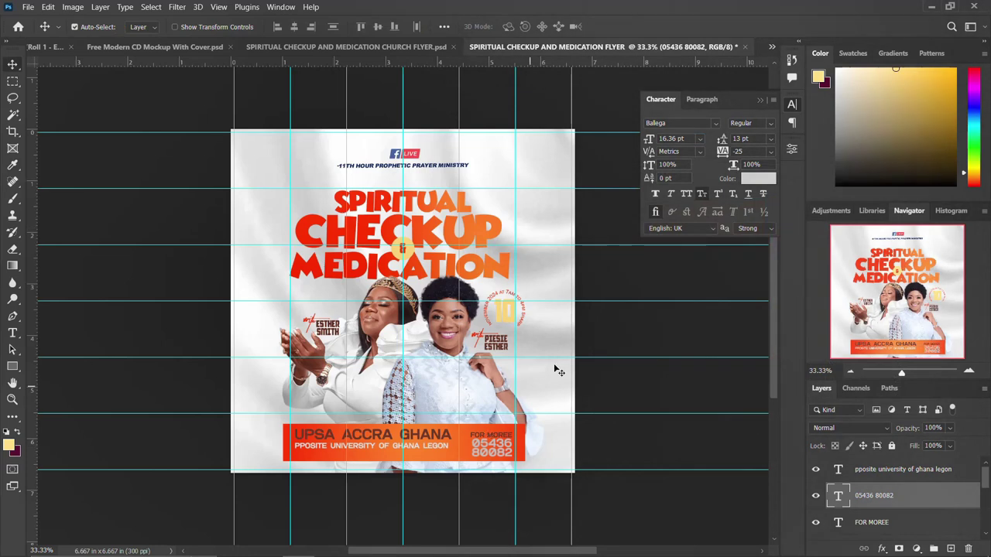
pyautogui.click(791, 106)
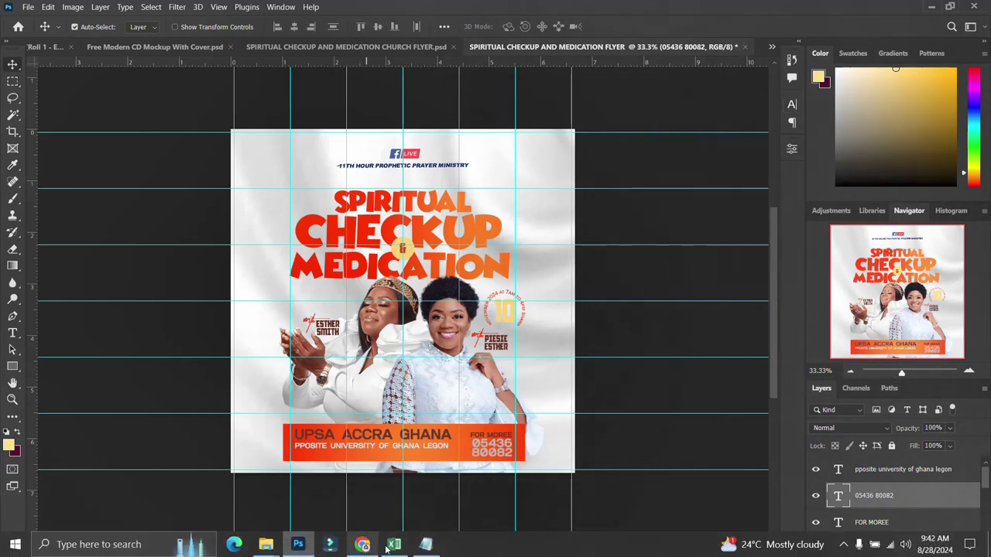
# Step: Copy the designer's social-media handle from the notes file
pyautogui.click(425, 549)
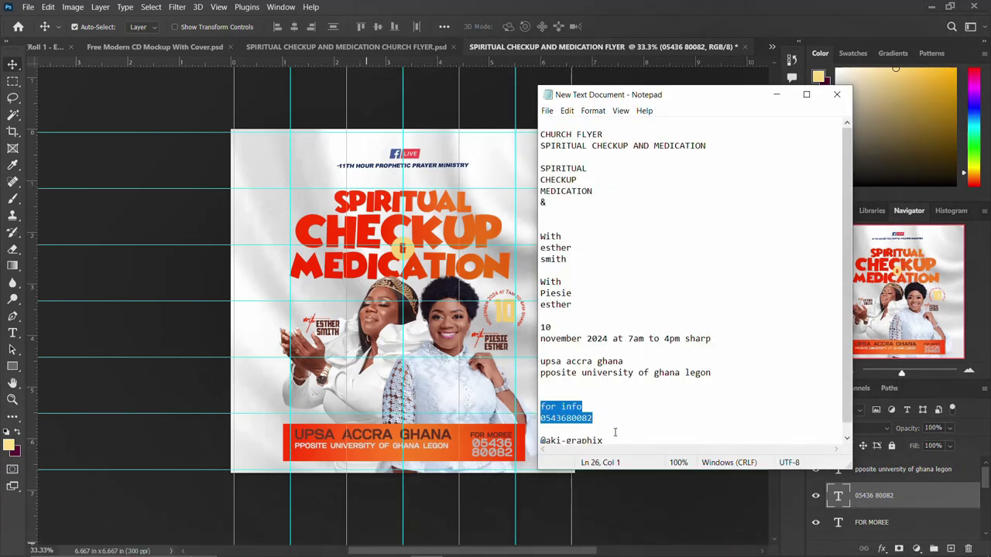
pyautogui.scroll(-1, 615, 432)
pyautogui.moveTo(604, 430); pyautogui.dragTo(544, 430)
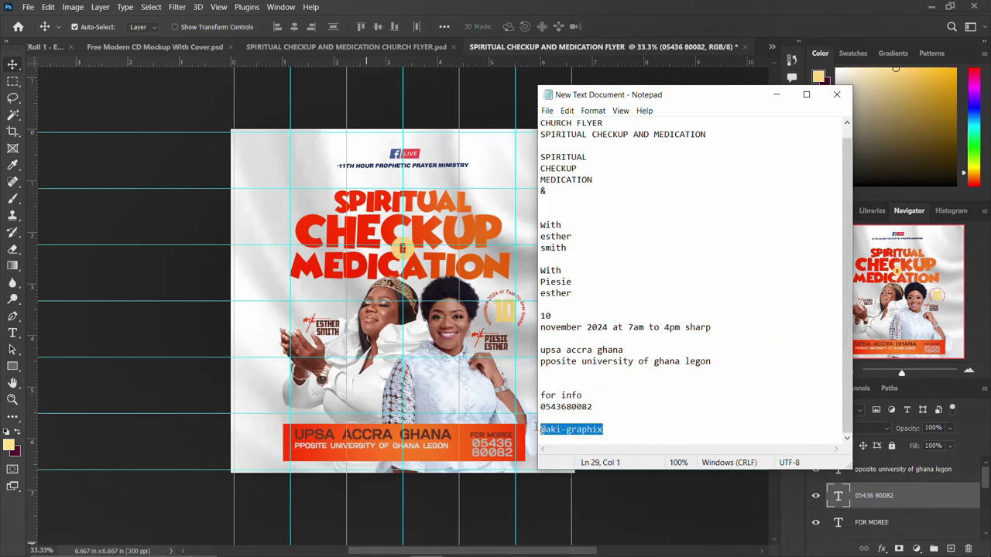
pyautogui.click(351, 446)
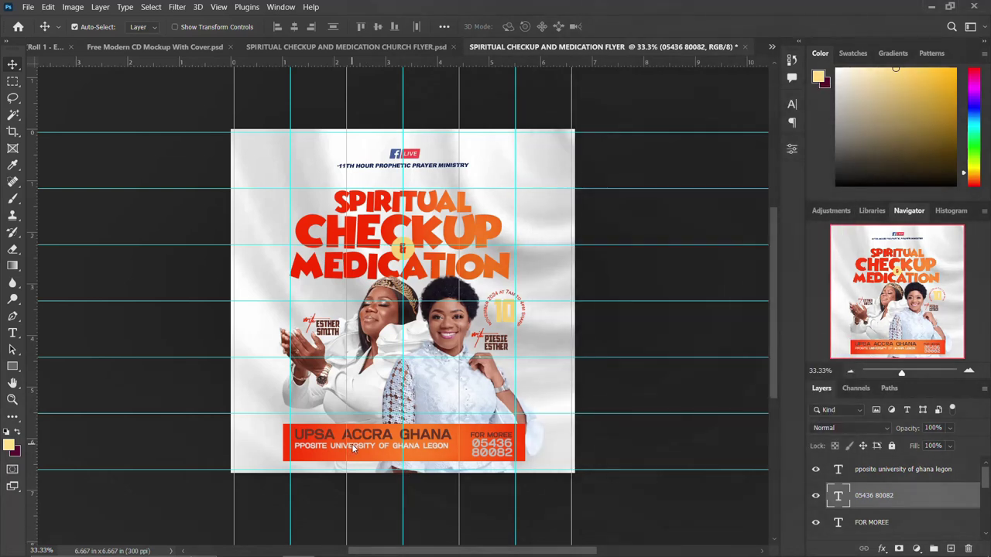
# Step: Duplicate the university line below, replace its text with the handle, and shift it left
pyautogui.moveTo(352, 444); pyautogui.dragTo(354, 455)
pyautogui.doubleClick(353, 454)
pyautogui.hotkey('ctrl', 'v')
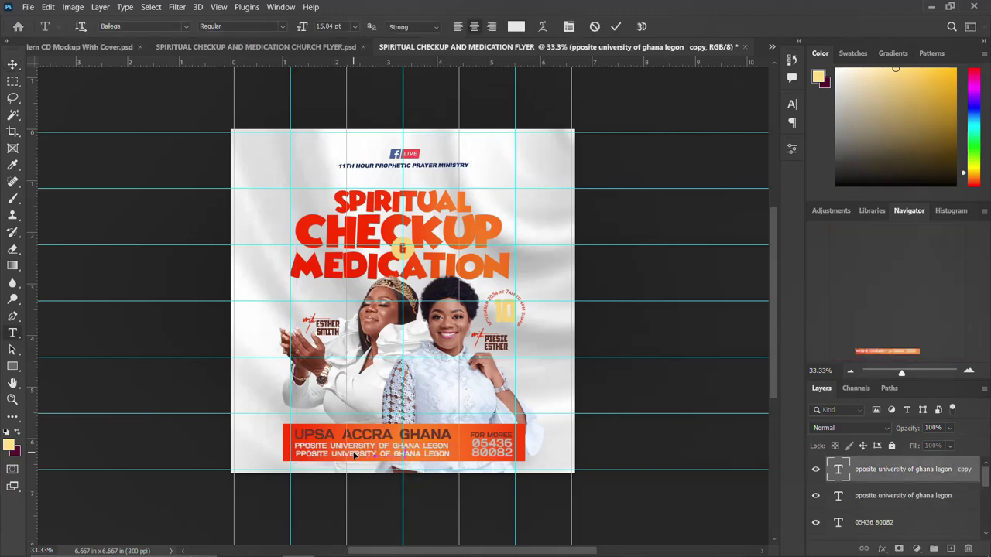
pyautogui.hotkey('ctrl', 'Return')
pyautogui.press('v')
pyautogui.moveTo(359, 459); pyautogui.dragTo(333, 457)
# Step: Import the google-location-icon-16 pin into the flyer and scale it down small
pyautogui.moveTo(350, 551)
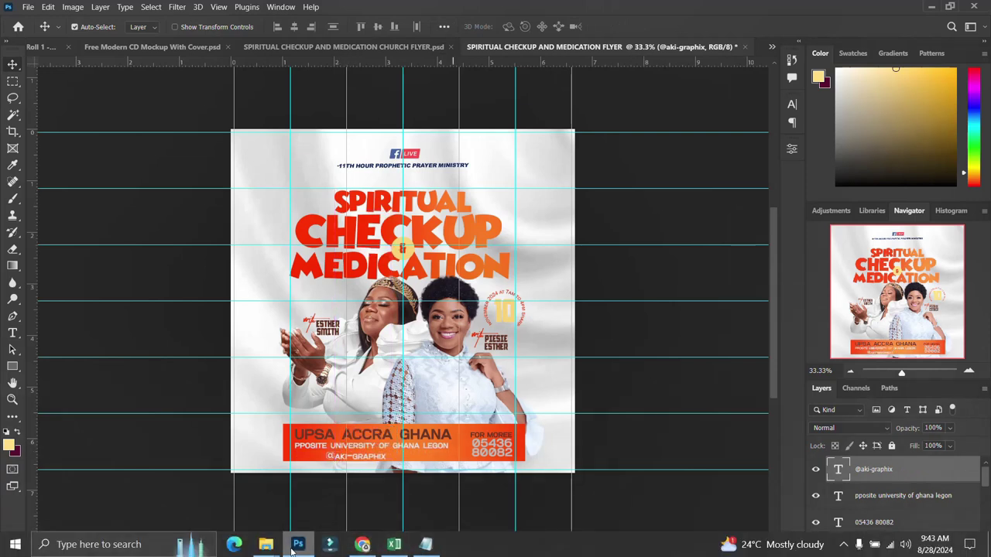
pyautogui.moveTo(268, 546)
pyautogui.click(347, 484)
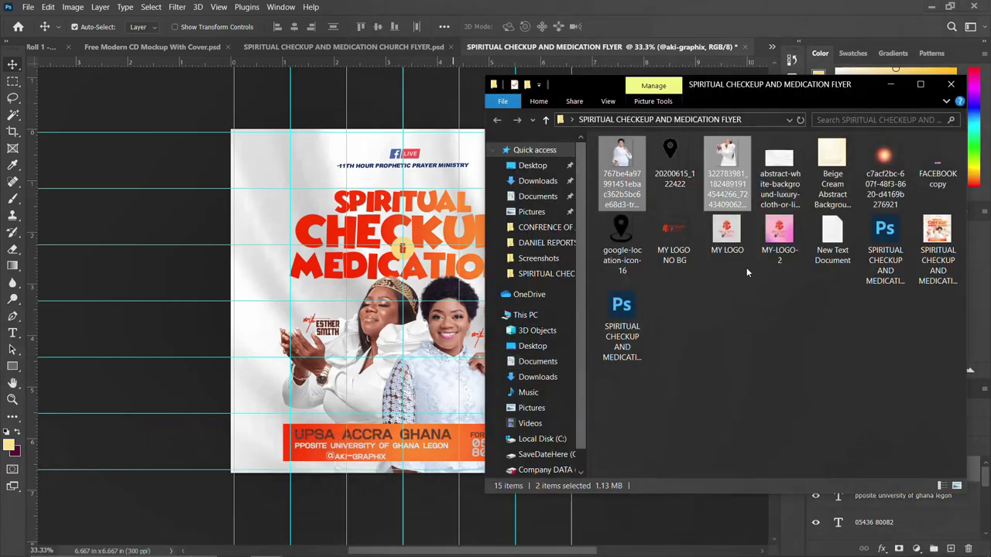
pyautogui.moveTo(626, 232); pyautogui.dragTo(356, 410)
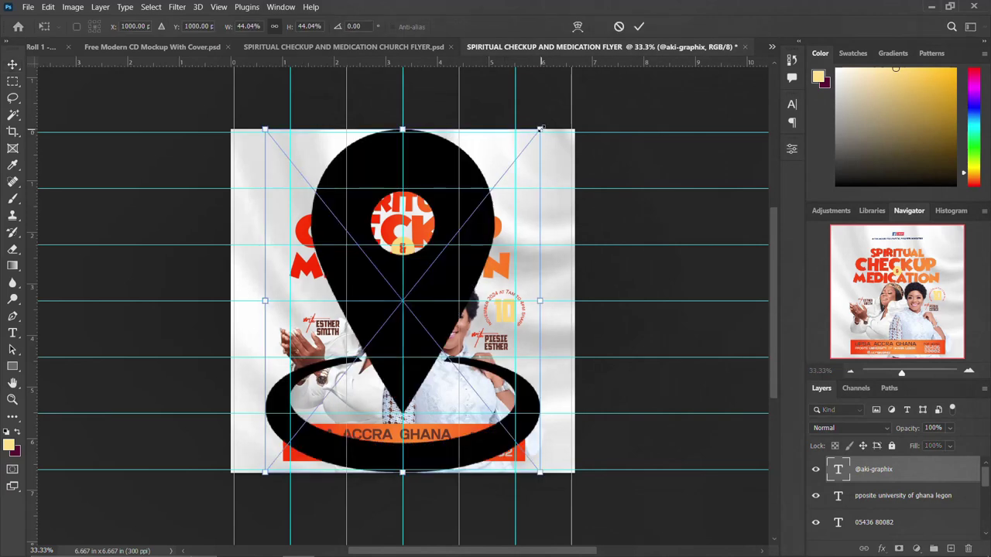
pyautogui.moveTo(540, 138); pyautogui.dragTo(406, 296)
pyautogui.press('Return')
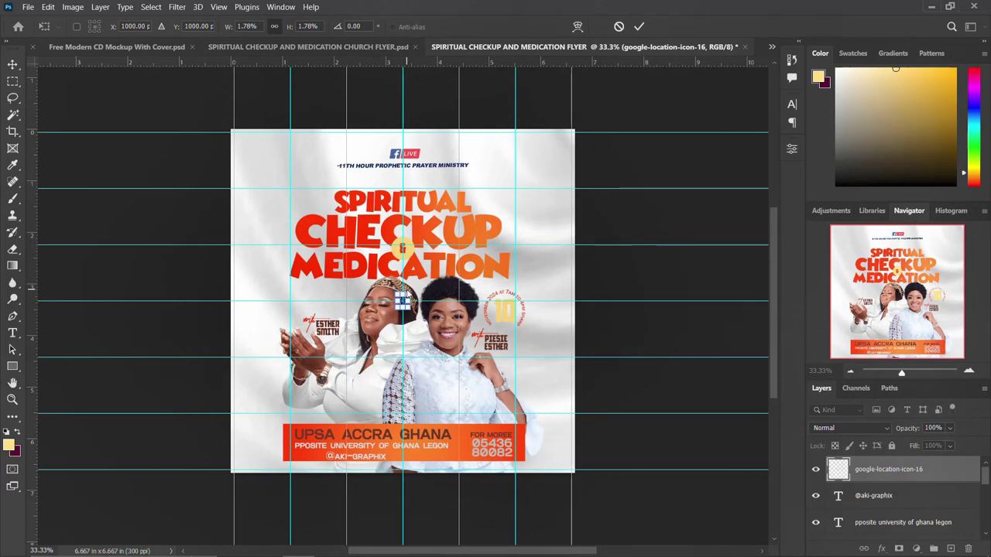
# Step: Hide guides, place the pin left of UPSA ACCRA GHANA, and nudge the handle line
pyautogui.hotkey('ctrl', ';')
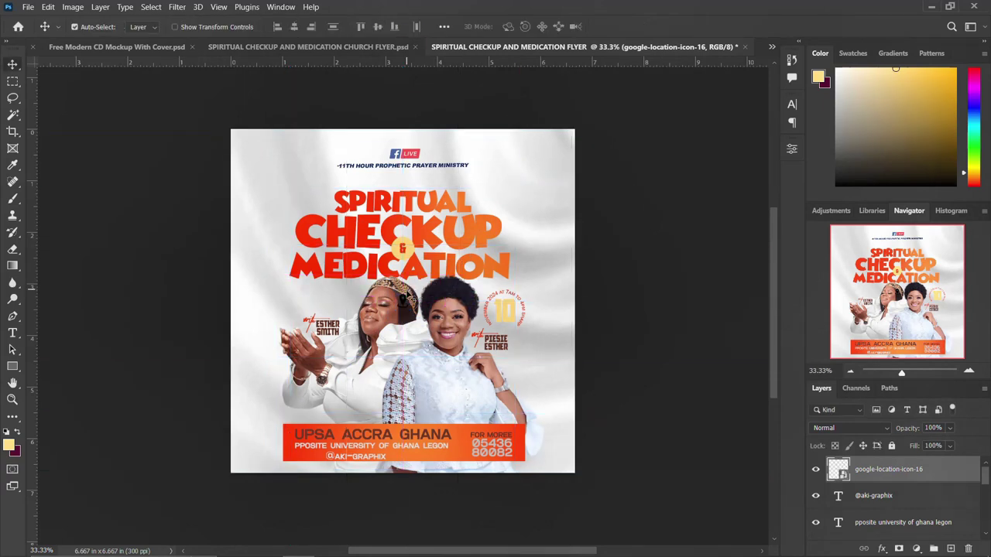
pyautogui.moveTo(404, 304); pyautogui.dragTo(289, 436)
pyautogui.moveTo(344, 460); pyautogui.dragTo(336, 460)
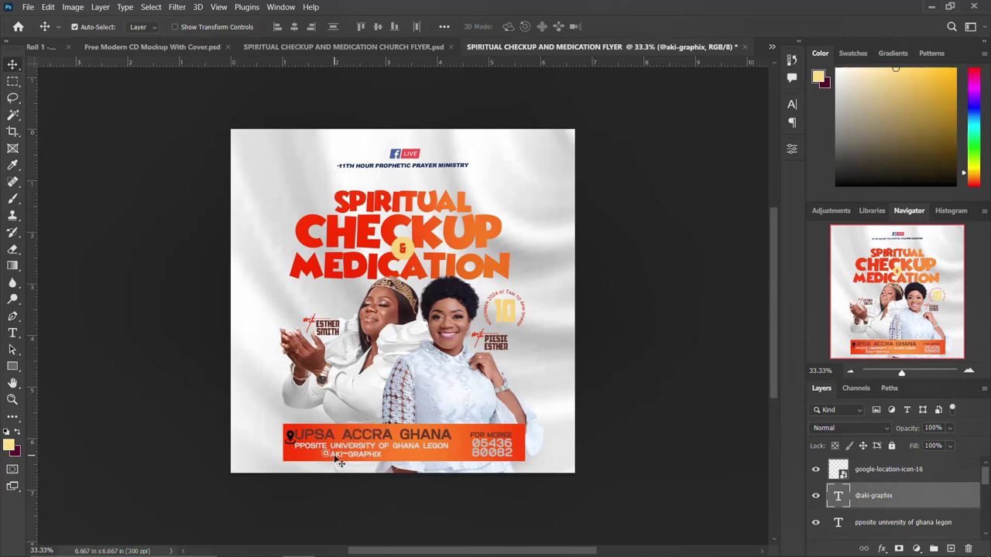
pyautogui.click(311, 49)
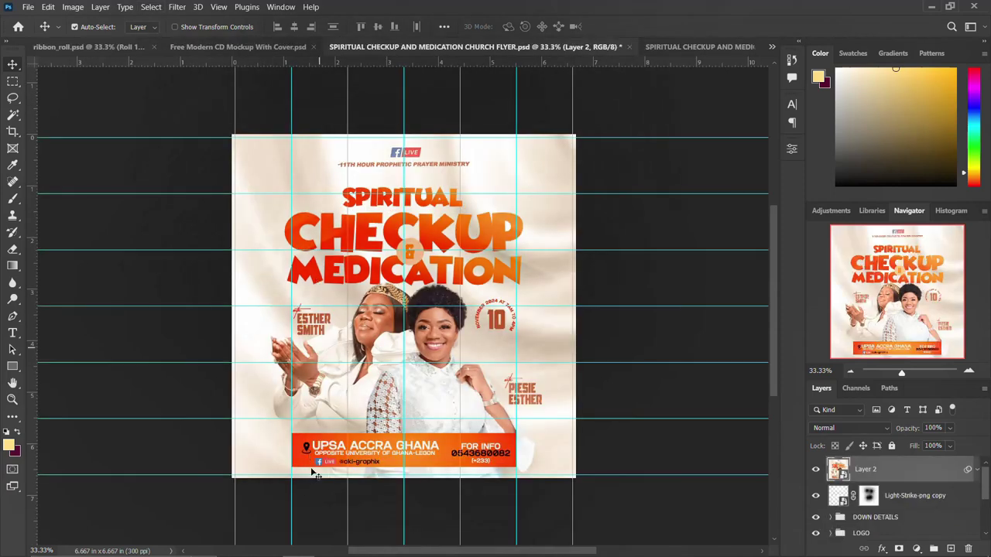
# Step: Bring the Facebook Live logo from the reference church flyer and place it before the handle
pyautogui.click(815, 470)
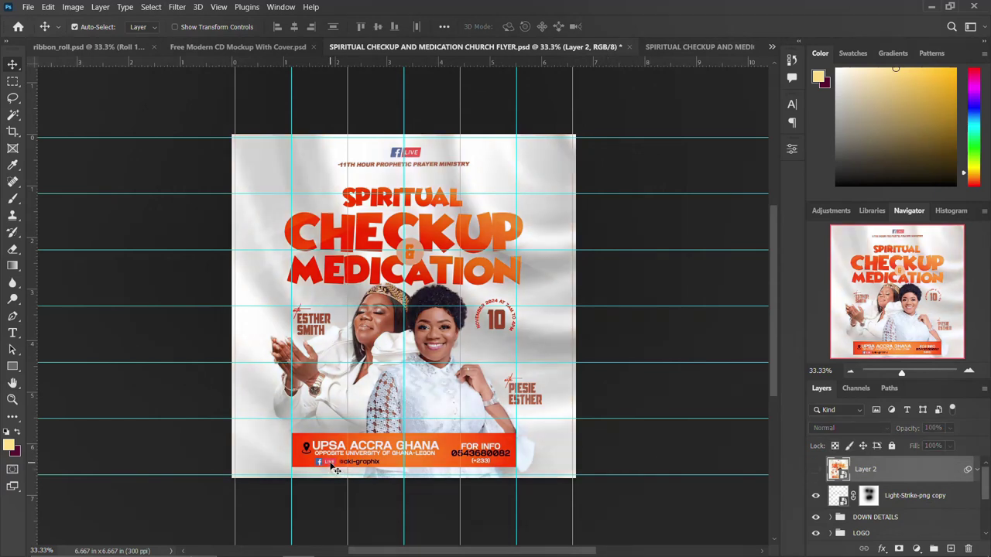
pyautogui.click(336, 468)
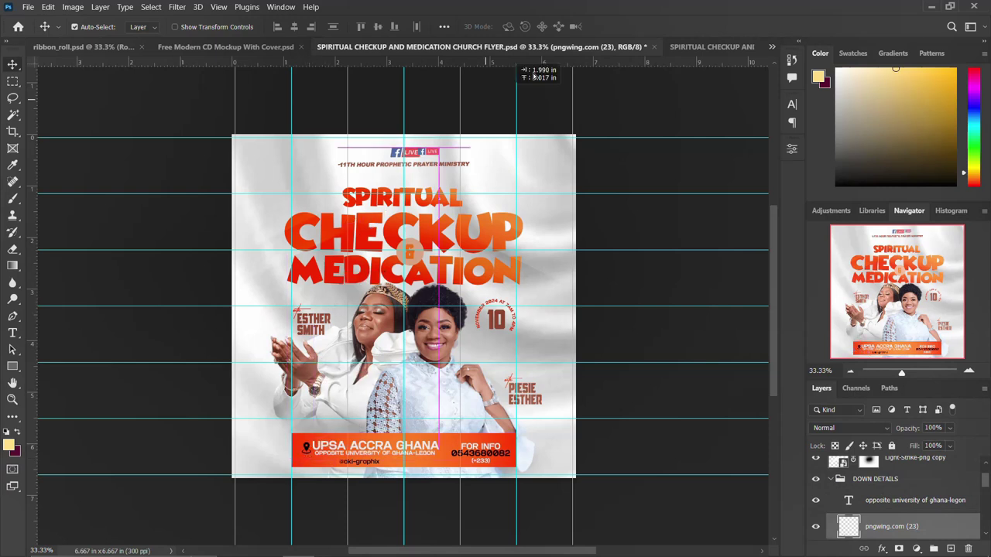
pyautogui.click(711, 47)
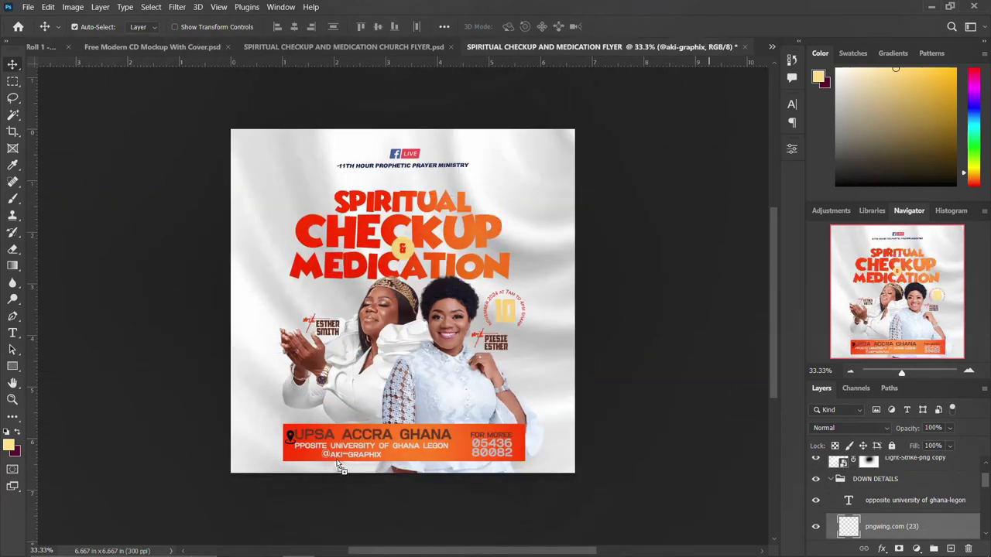
pyautogui.moveTo(303, 450); pyautogui.dragTo(303, 450)
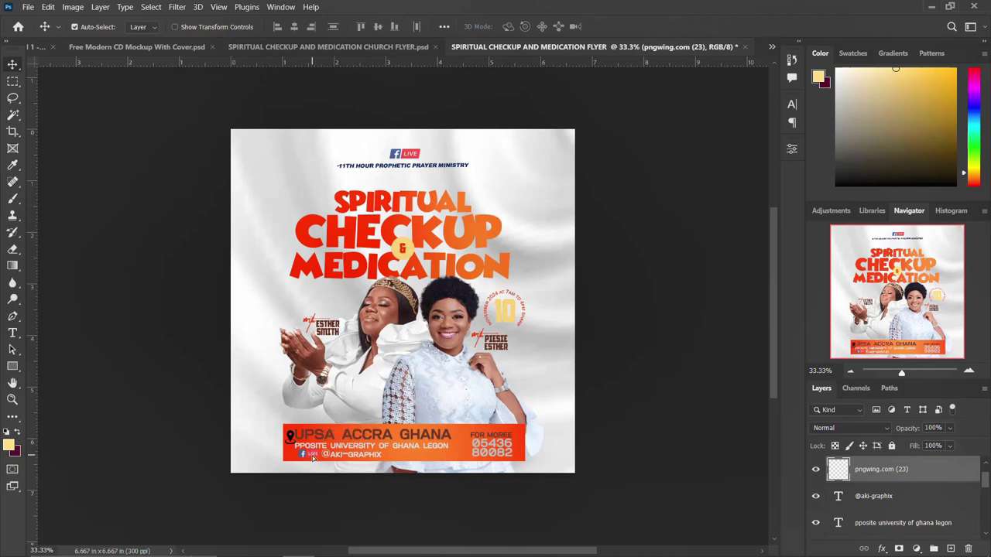
pyautogui.click(341, 460)
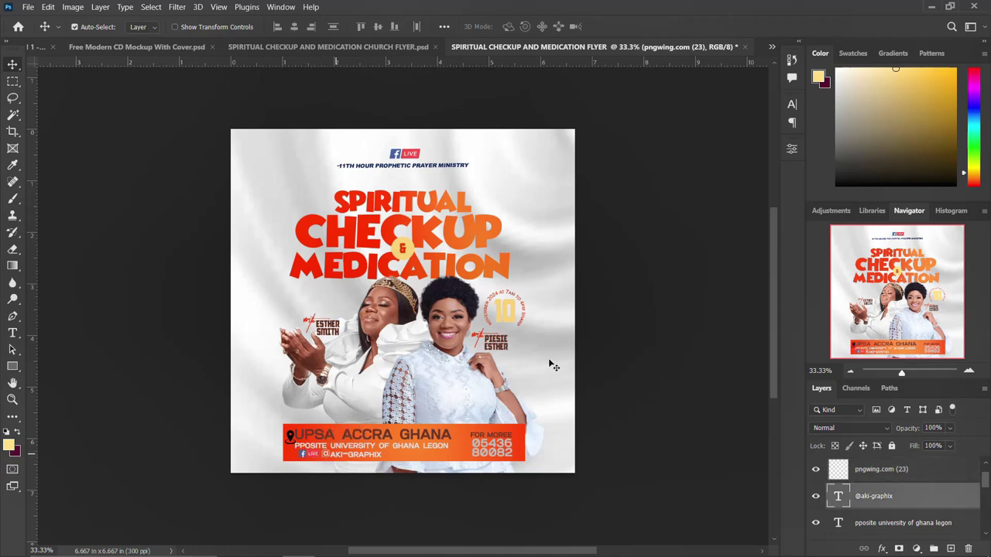
# Step: Make the handle lowercase, 11 pt, and black (000000)
pyautogui.click(792, 105)
pyautogui.click(711, 196)
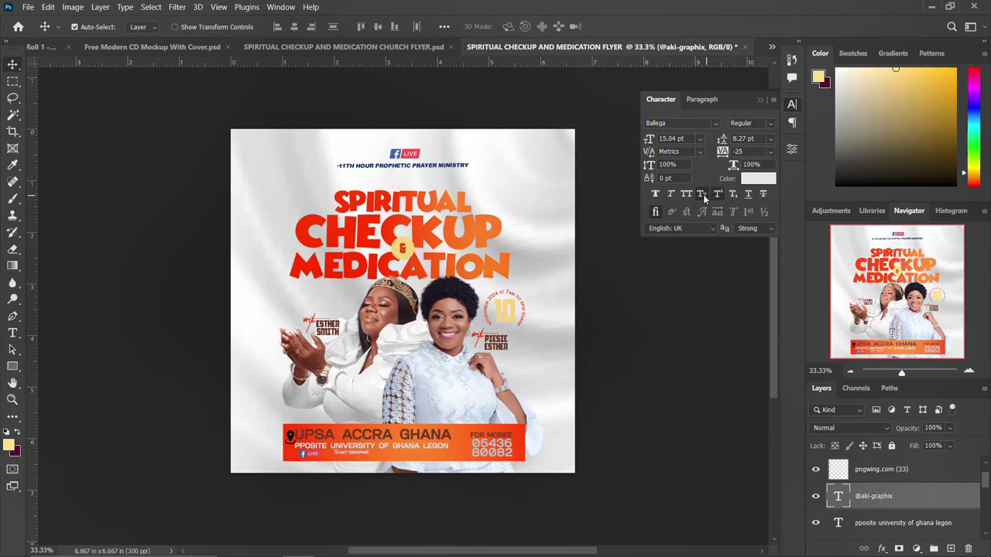
pyautogui.click(702, 194)
pyautogui.click(673, 137)
pyautogui.write('15')
pyautogui.press('Return')
pyautogui.write('11')
pyautogui.press('Return')
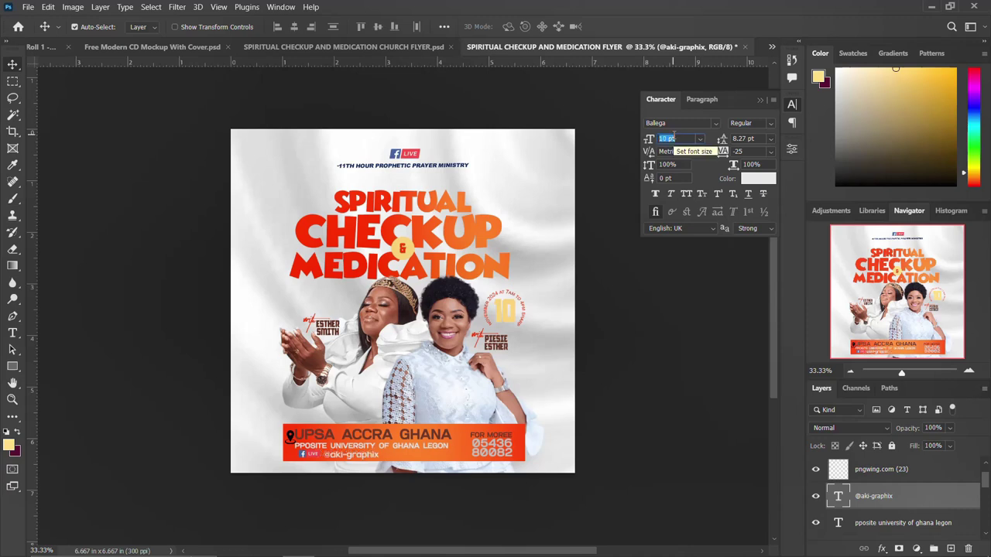
pyautogui.click(757, 178)
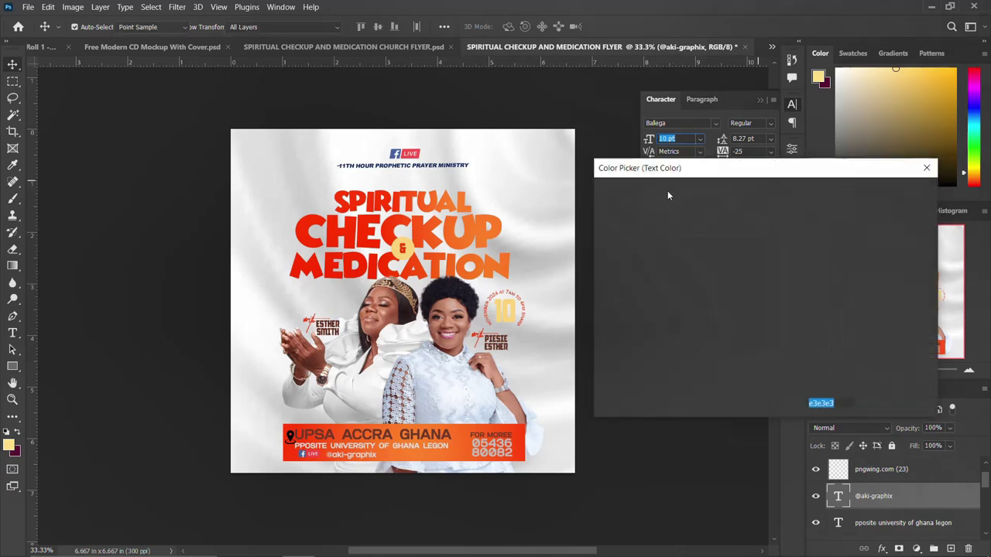
pyautogui.write('000000')
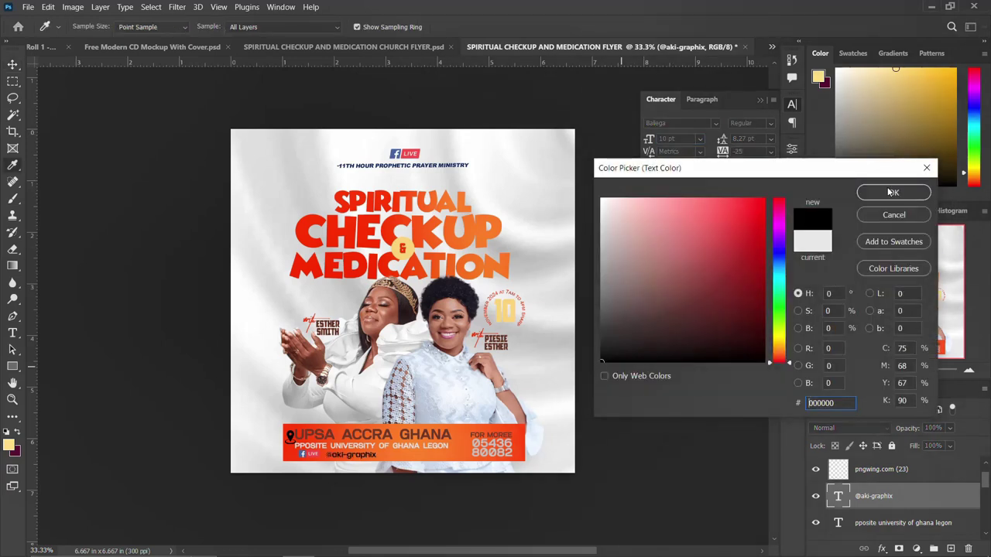
pyautogui.click(894, 192)
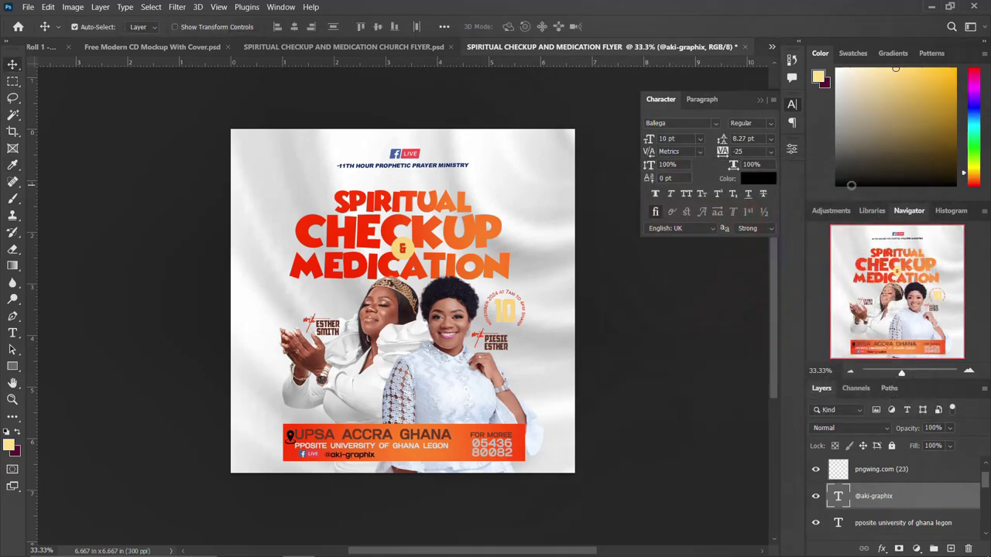
# Step: Group the details-bar text, Facebook Live logo and location pin layers as 'DOWN DETAILS'
pyautogui.click(799, 106)
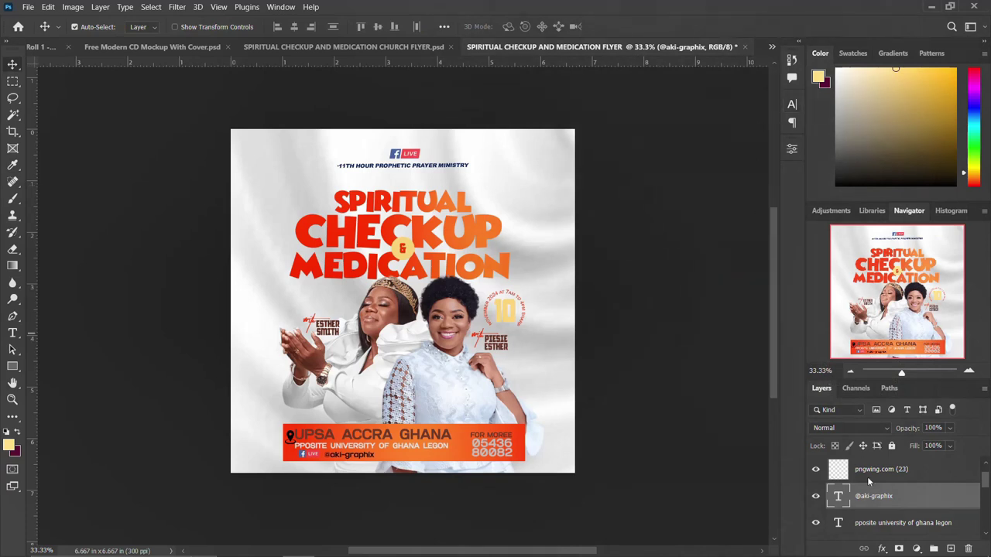
pyautogui.scroll(-10, 880, 496)
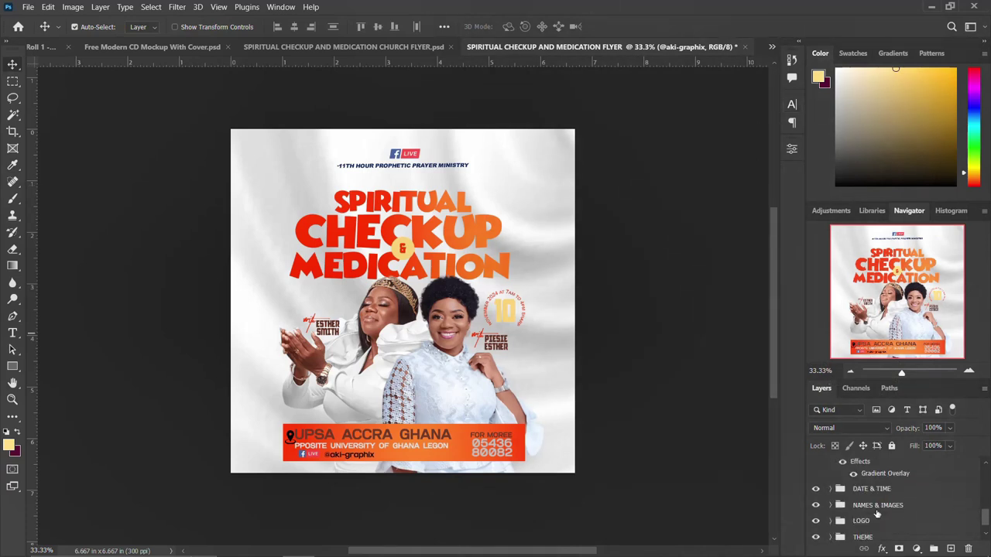
pyautogui.scroll(3, 885, 483)
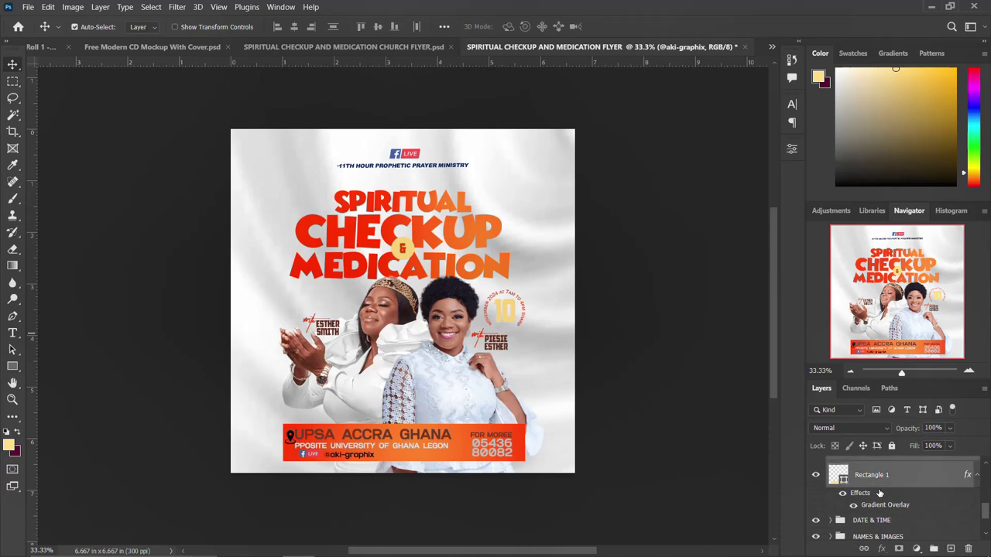
pyautogui.keyDown('shift'); pyautogui.click(880, 480); pyautogui.keyUp('shift')
pyautogui.scroll(-2, 880, 494)
pyautogui.scroll(2, 879, 493)
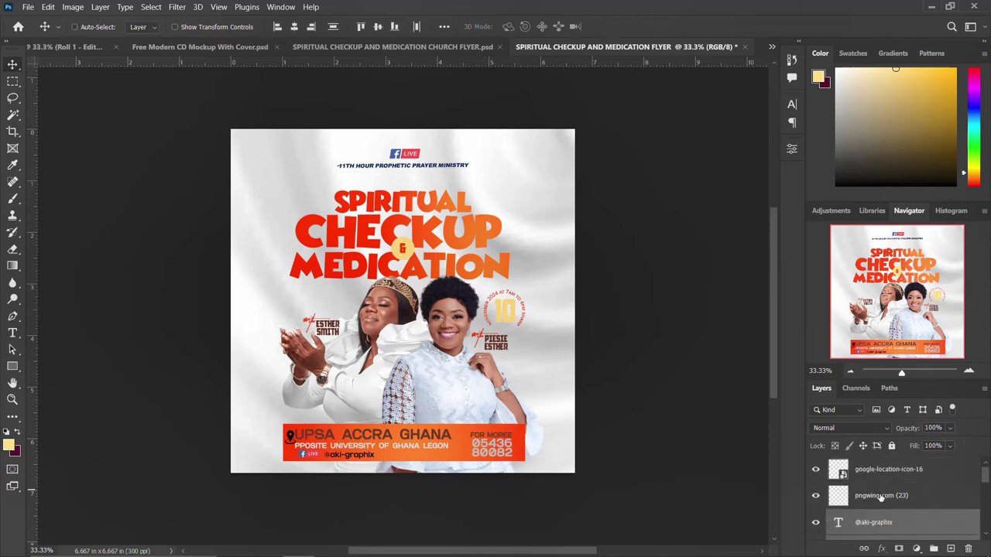
pyautogui.keyDown('shift'); pyautogui.click(880, 497); pyautogui.keyUp('shift')
pyautogui.keyDown('ctrl'); pyautogui.click(880, 473); pyautogui.keyUp('ctrl')
pyautogui.hotkey('ctrl', 'g')
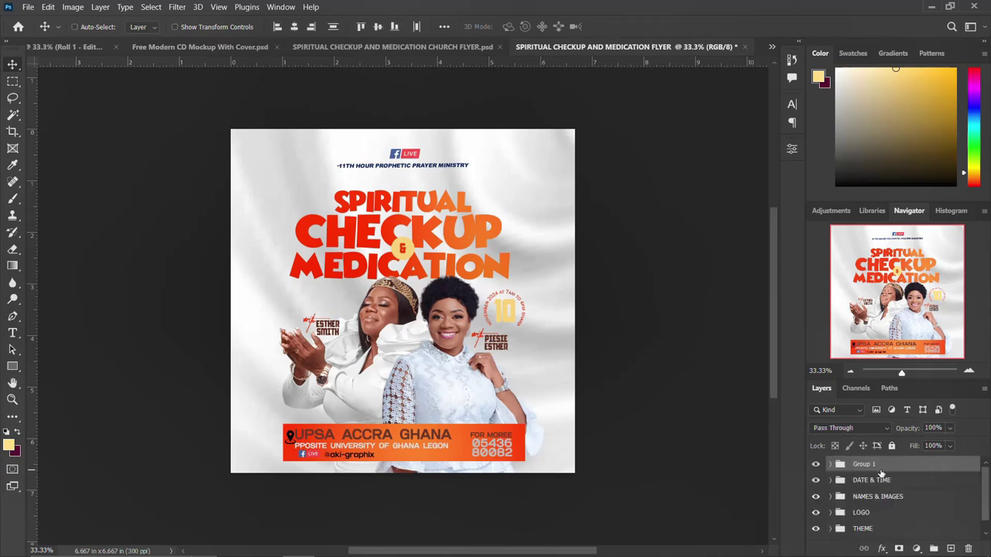
pyautogui.doubleClick(861, 463)
pyautogui.write('DOWN DETAILS')
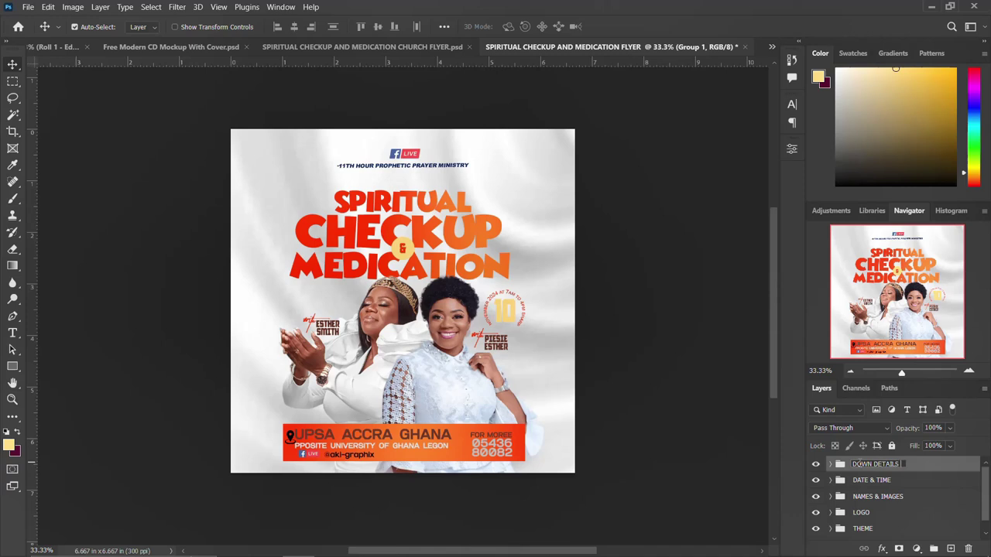
pyautogui.press('Return')
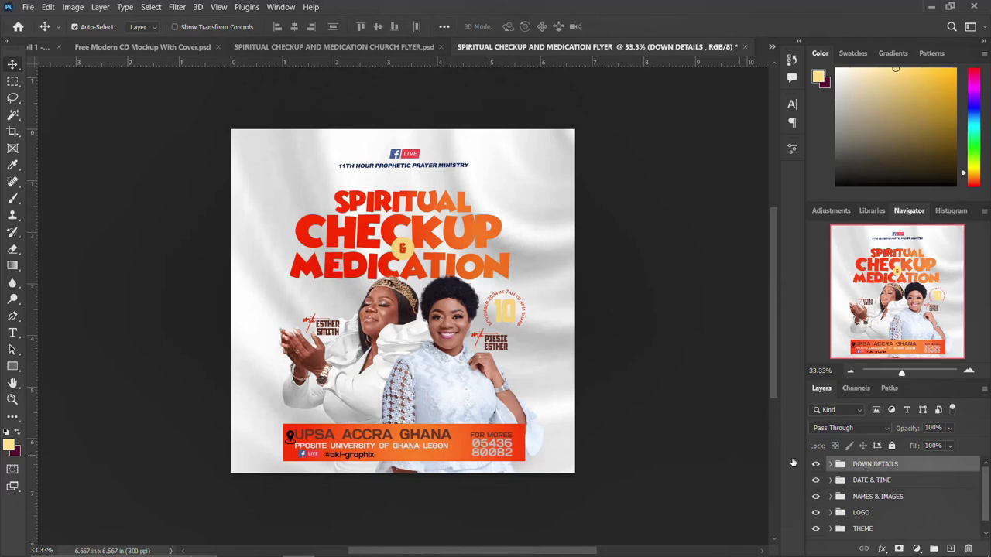
# Step: Turn the layout guides back on with Ctrl+;
pyautogui.hotkey('ctrl', ';')
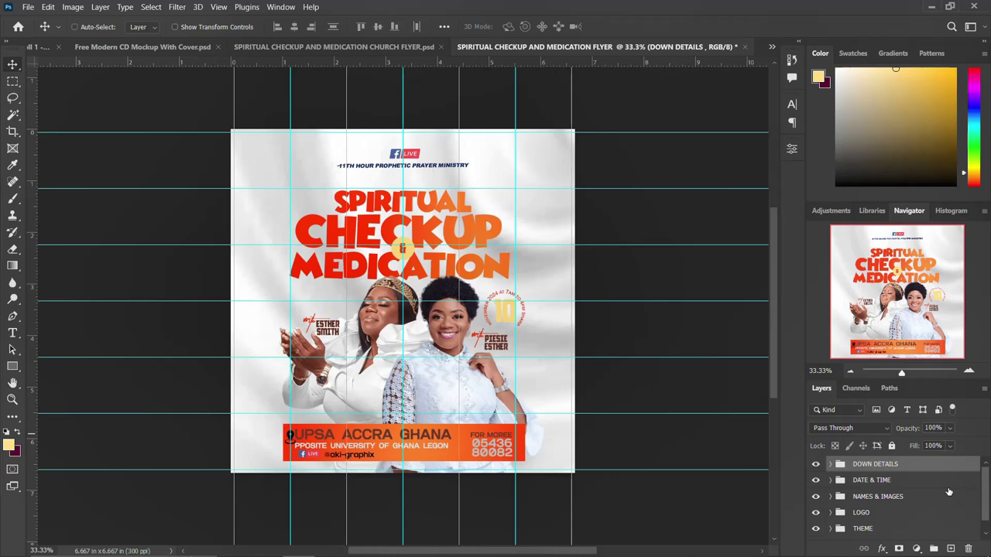
# Step: Stamp all visible layers into a new merged layer
pyautogui.hotkey('ctrl', 'shift', 'alt', 'e')
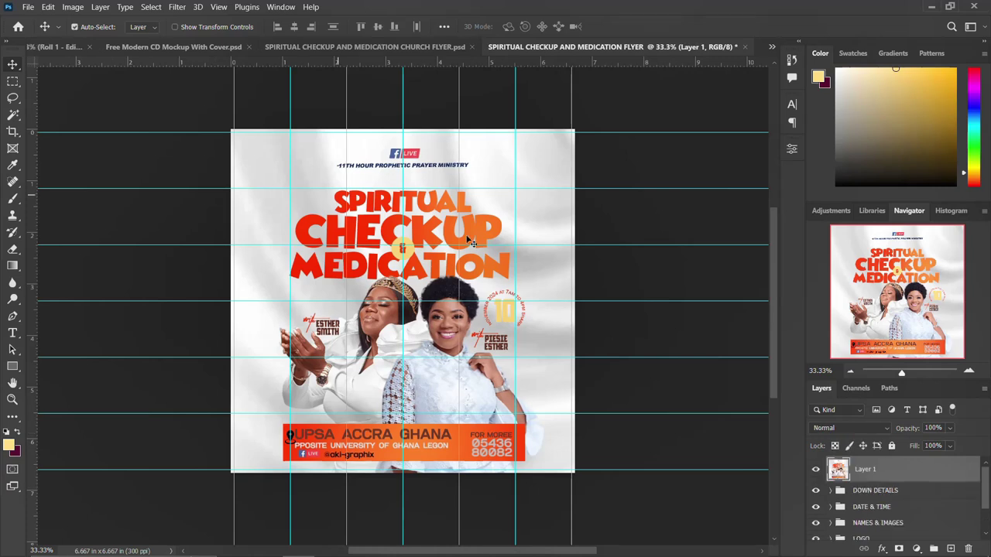
pyautogui.hotkey('ctrl', 'z')
pyautogui.hotkey('ctrl', 'shift', 'z')
# Step: Convert the merged layer to a smart object and apply the Camera Raw Filter to it
pyautogui.rightClick(925, 476)
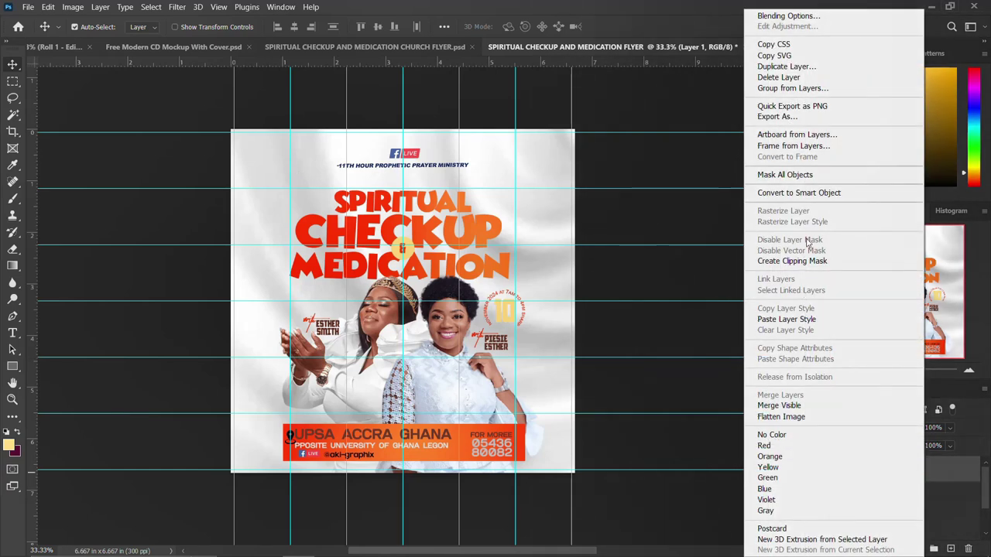
pyautogui.click(822, 193)
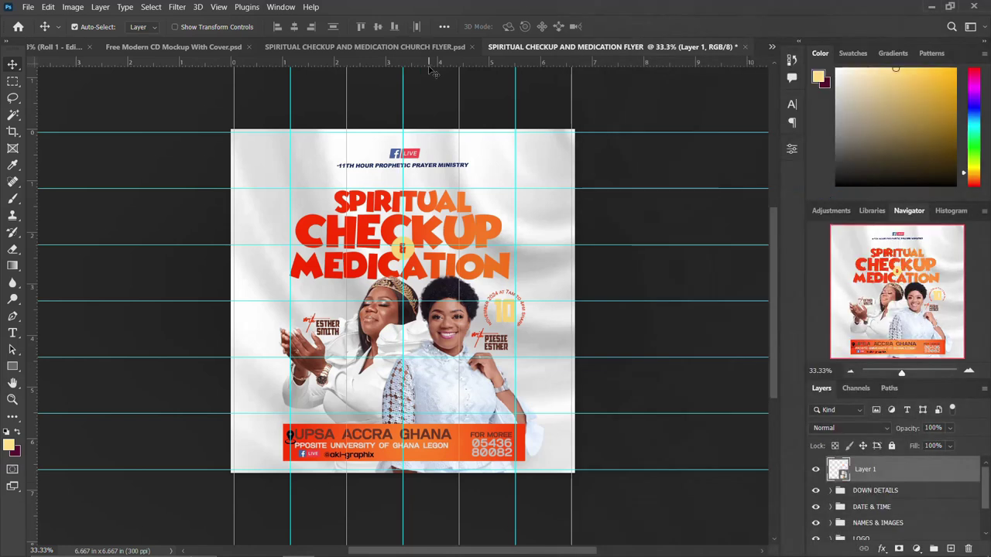
pyautogui.click(178, 7)
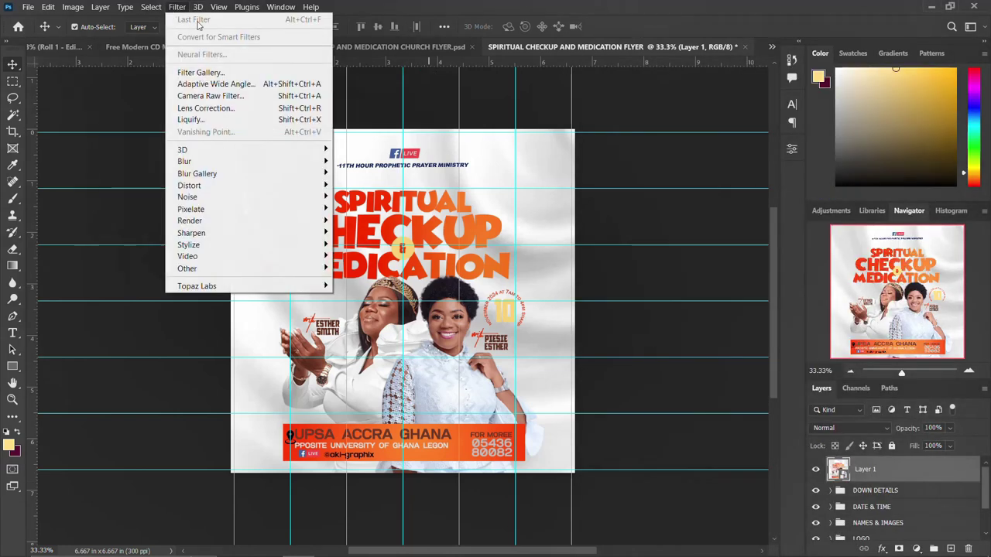
pyautogui.click(236, 96)
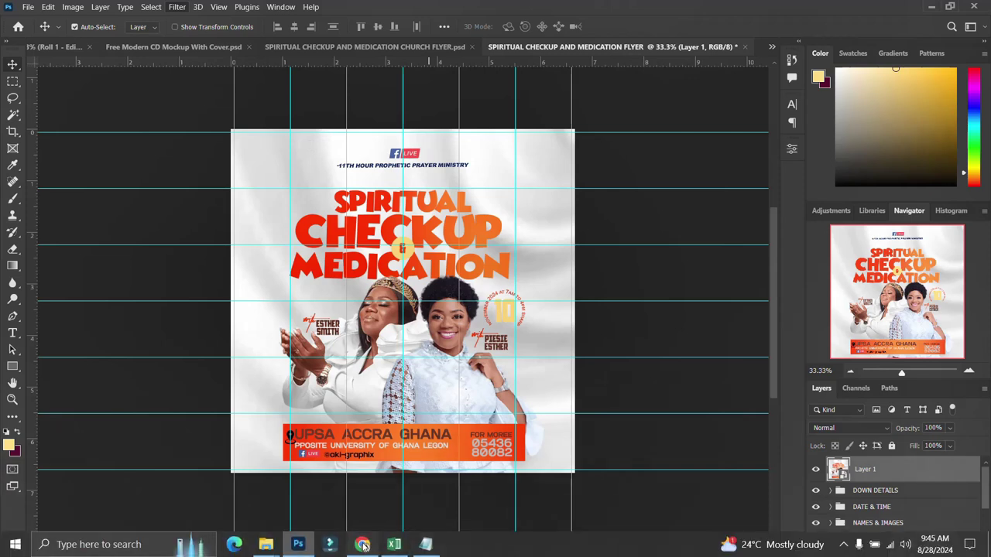
# Step: Browse the YouTube channel's Videos tab in Chrome, then return to Photoshop's Camera Raw window
pyautogui.click(362, 545)
pyautogui.scroll(10, 505, 262)
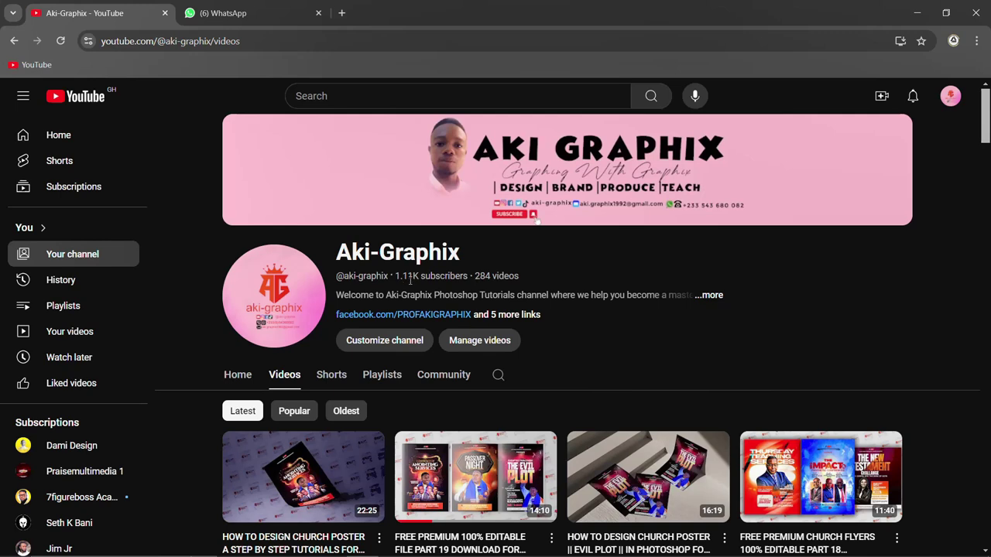
pyautogui.scroll(-5, 537, 369)
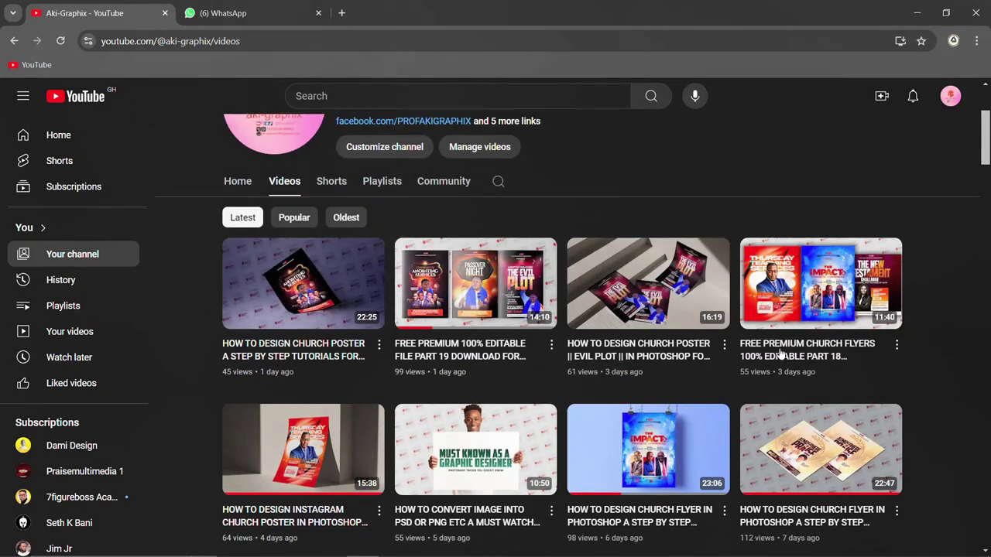
pyautogui.scroll(-3, 780, 358)
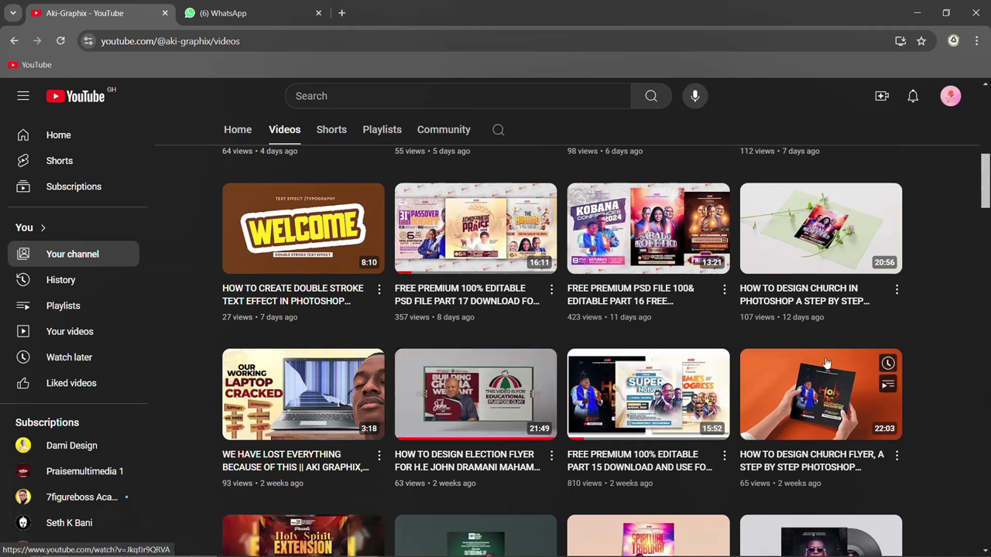
pyautogui.scroll(-3, 822, 363)
pyautogui.scroll(-5, 827, 364)
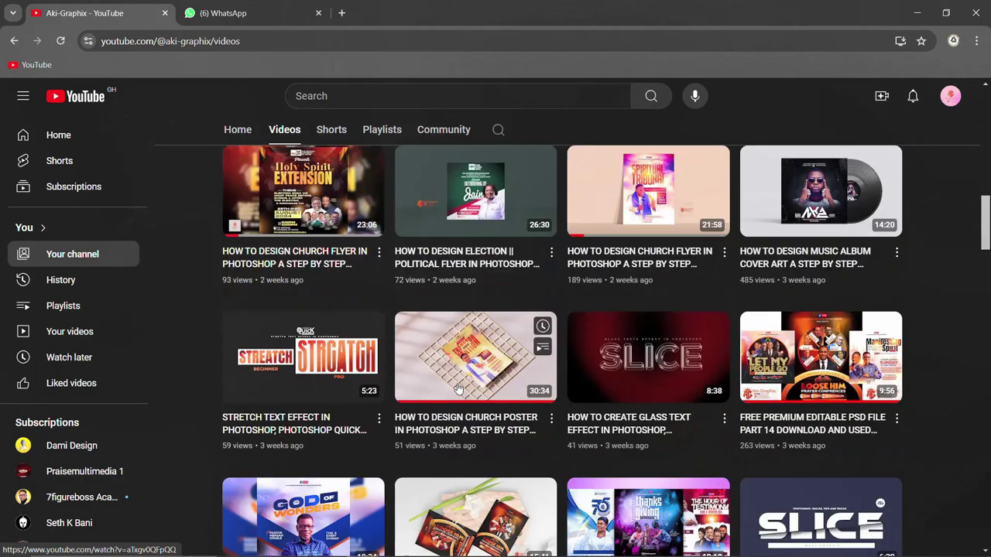
pyautogui.scroll(-4, 466, 381)
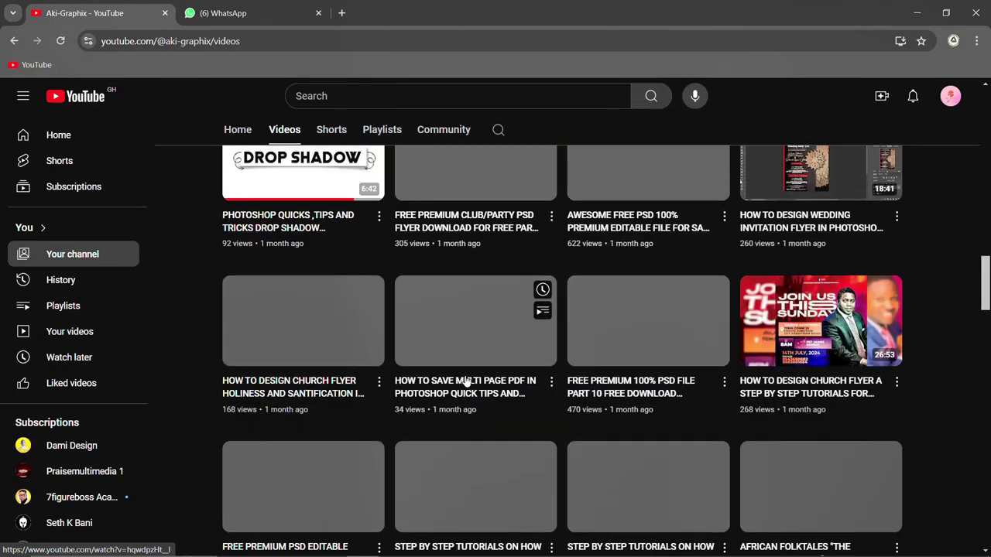
pyautogui.scroll(3, 466, 381)
pyautogui.scroll(-4, 466, 381)
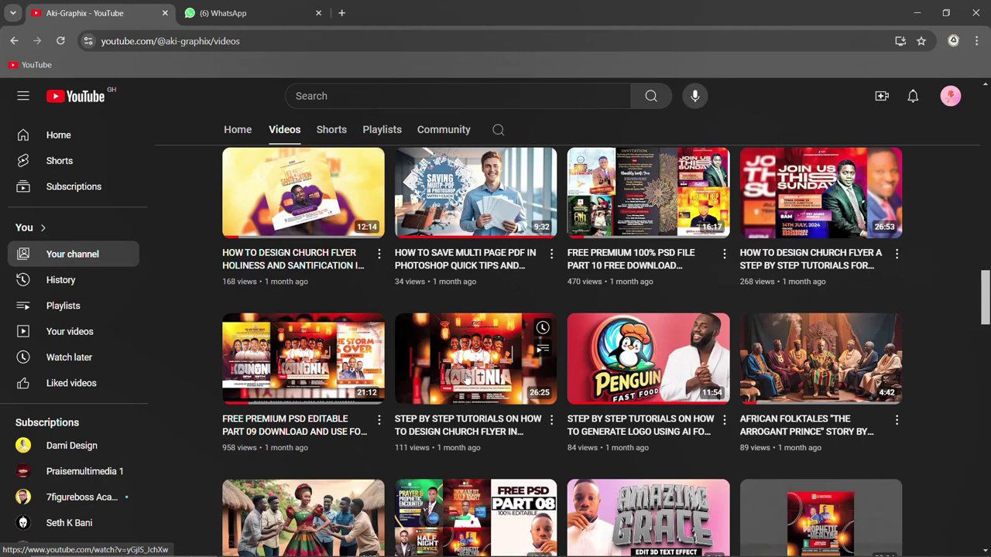
pyautogui.scroll(8, 466, 381)
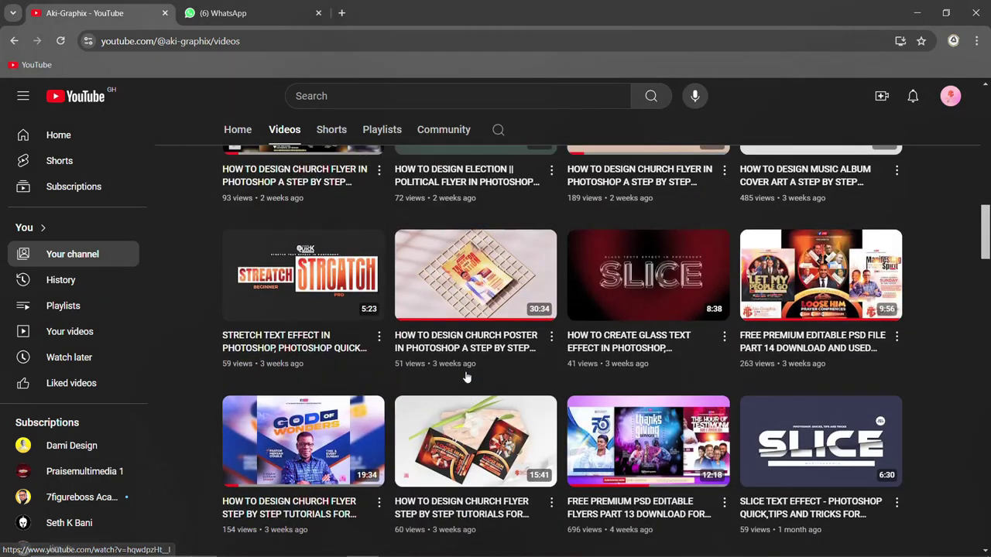
pyautogui.scroll(8, 466, 377)
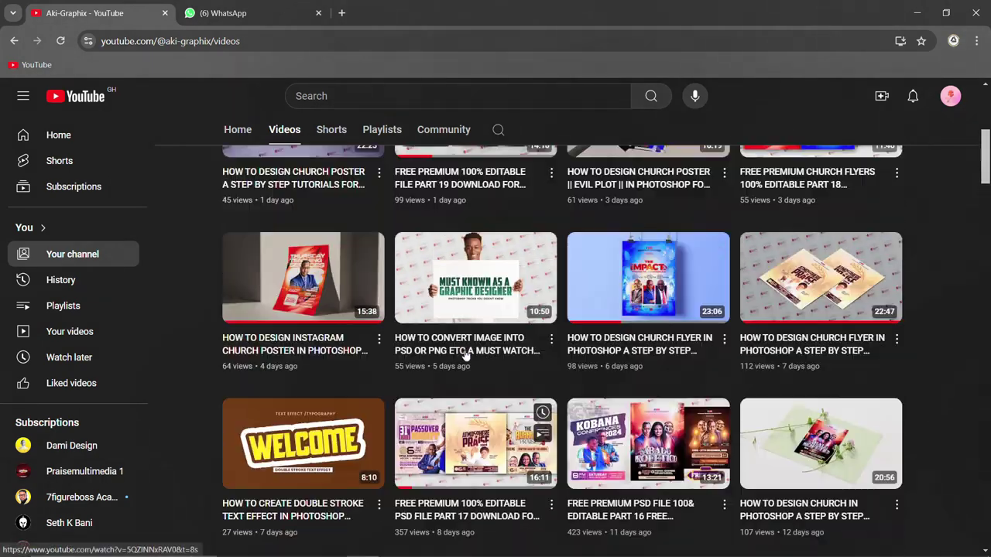
pyautogui.scroll(8, 467, 355)
pyautogui.scroll(-3, 474, 361)
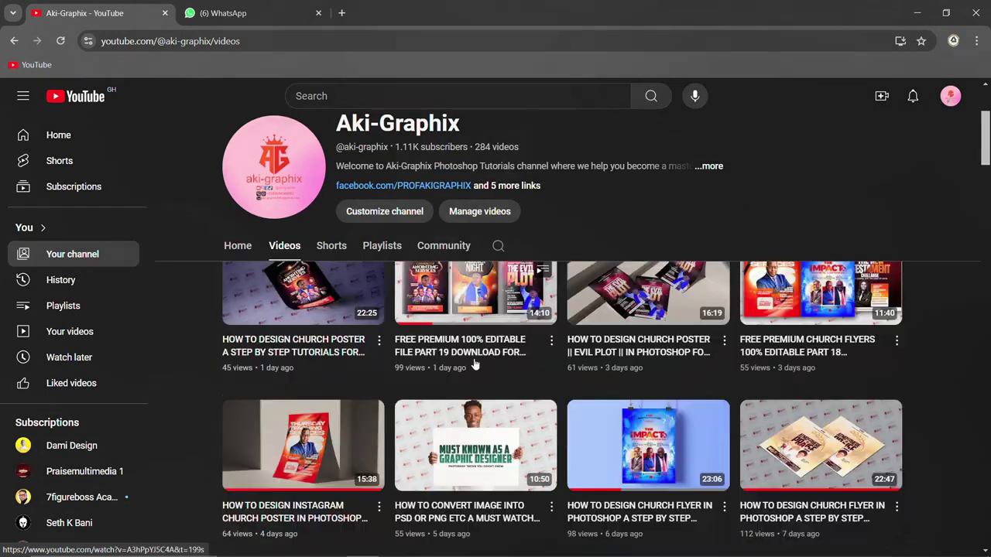
pyautogui.scroll(-15, 475, 364)
pyautogui.scroll(-7, 475, 361)
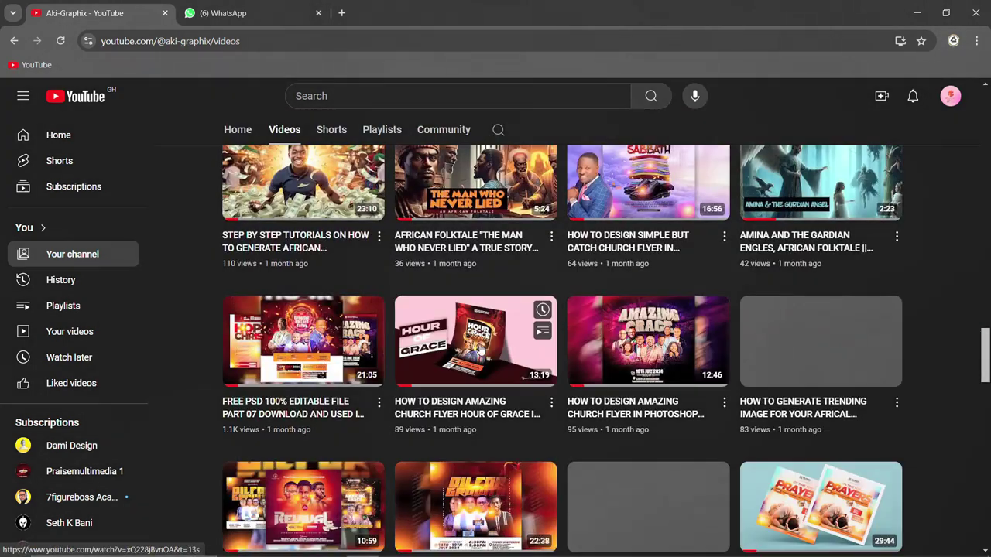
pyautogui.scroll(-3, 542, 379)
pyautogui.scroll(-8, 542, 379)
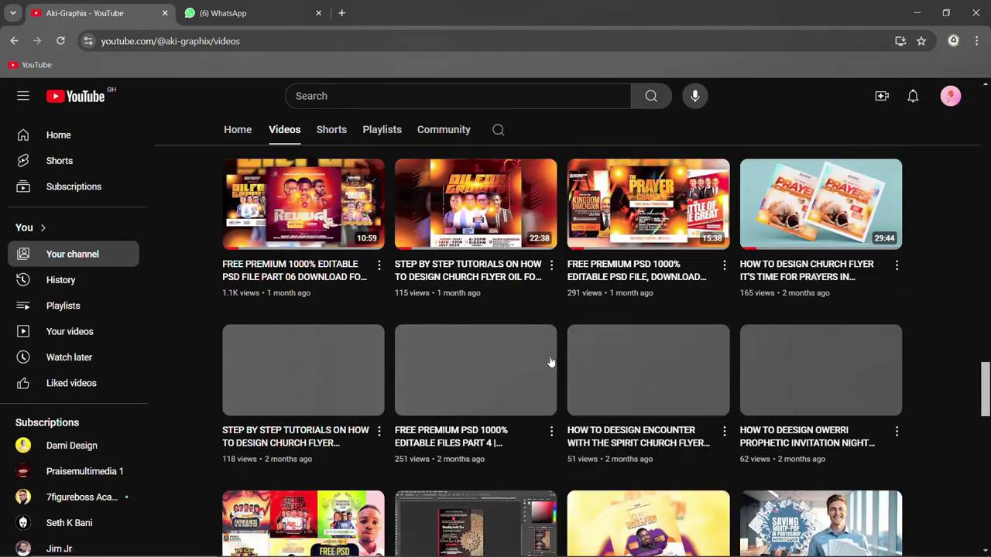
pyautogui.scroll(-3, 550, 362)
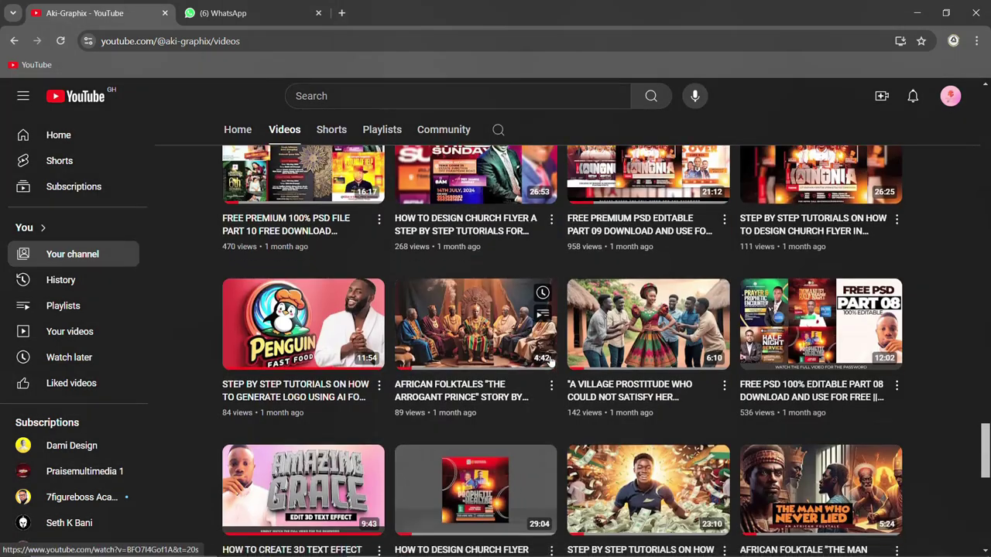
pyautogui.scroll(-5, 549, 362)
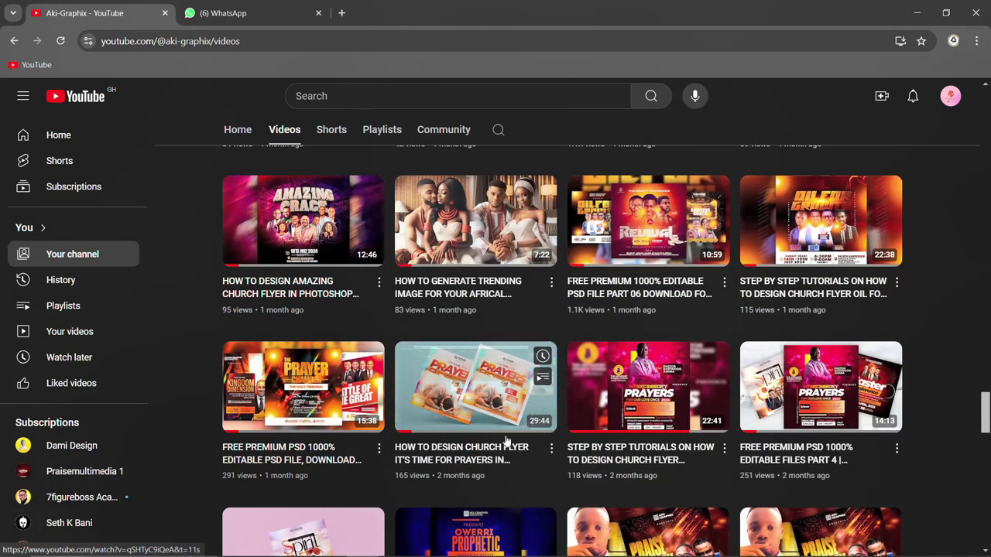
pyautogui.scroll(-5, 507, 442)
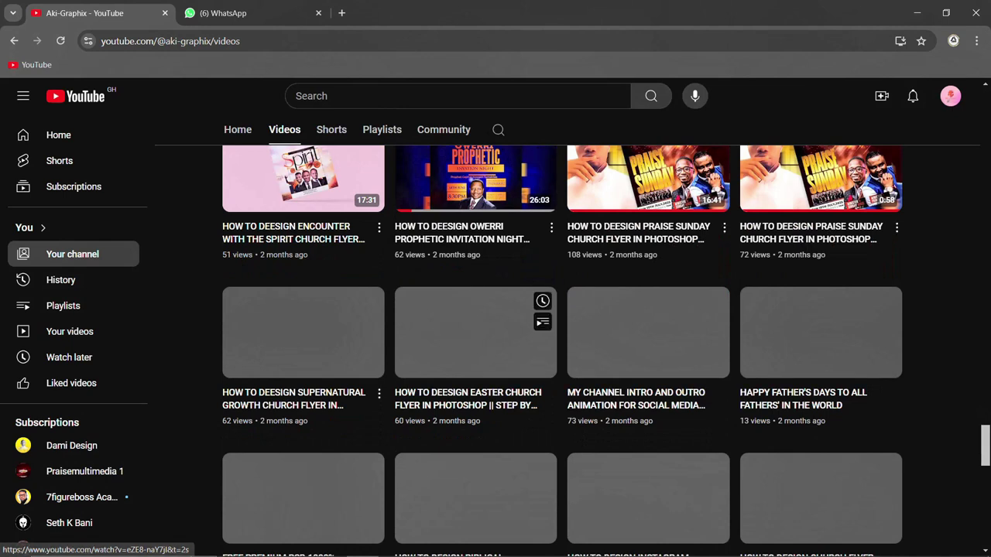
pyautogui.moveTo(418, 553)
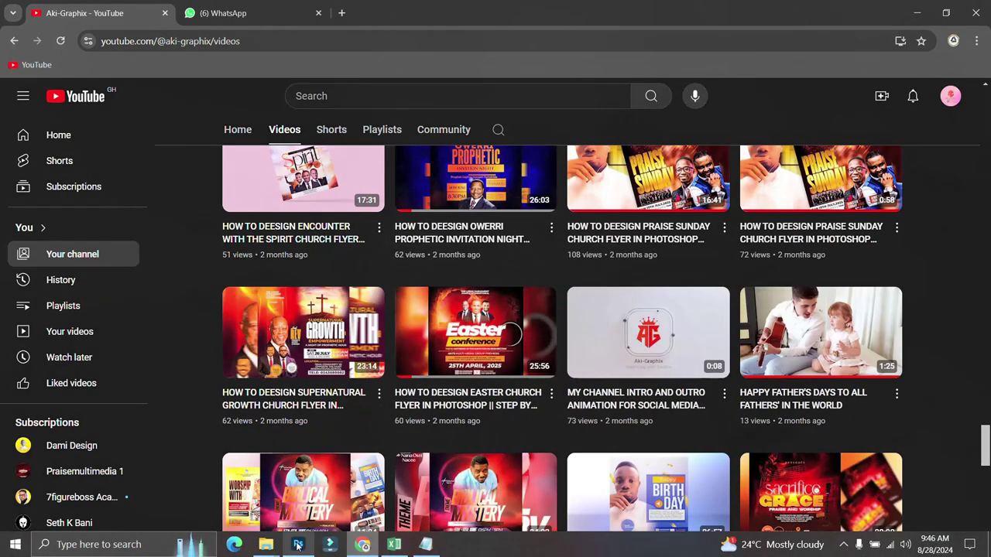
pyautogui.click(298, 544)
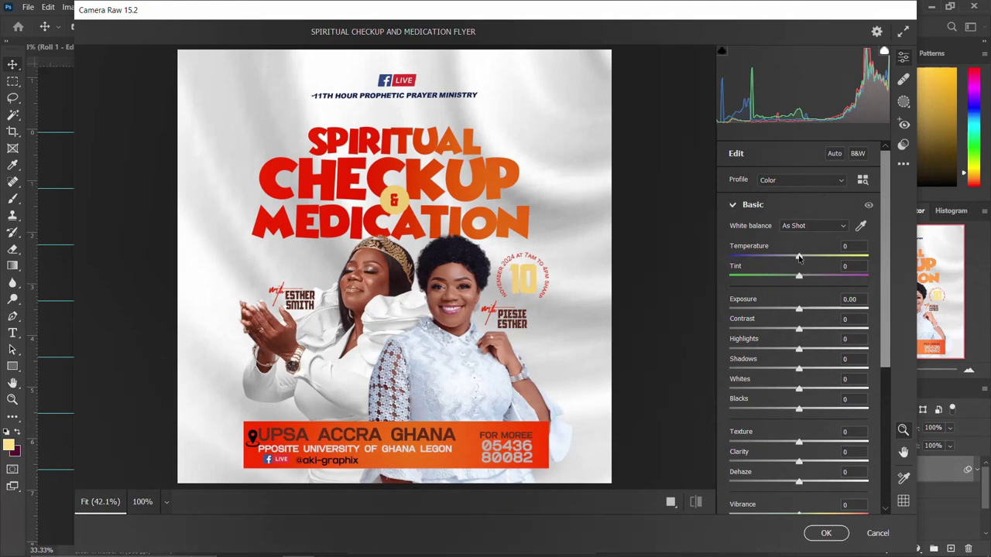
# Step: Set Temperature +19, Tint +13, Highlights -5 and Blacks +8 in Camera Raw
pyautogui.moveTo(799, 258); pyautogui.dragTo(813, 259)
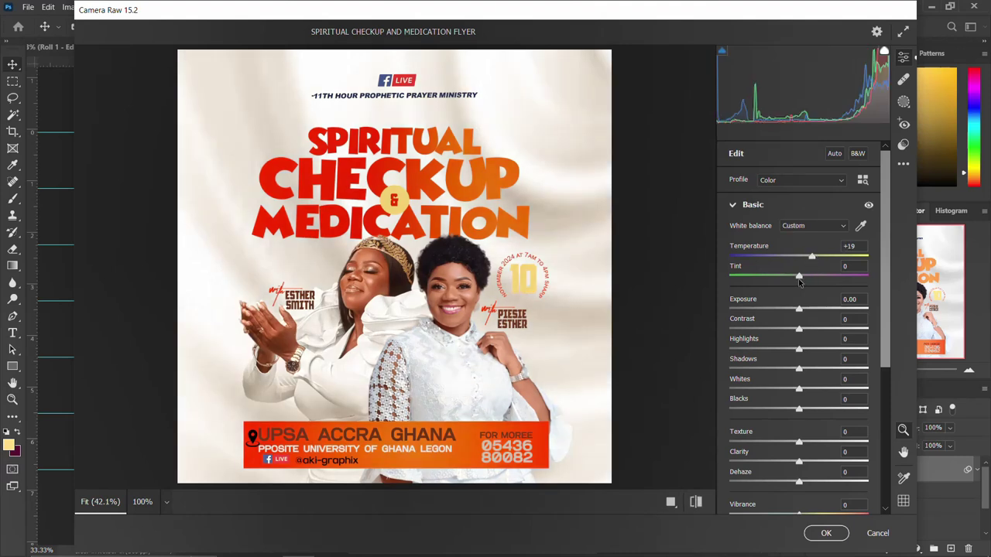
pyautogui.moveTo(800, 277); pyautogui.dragTo(808, 276)
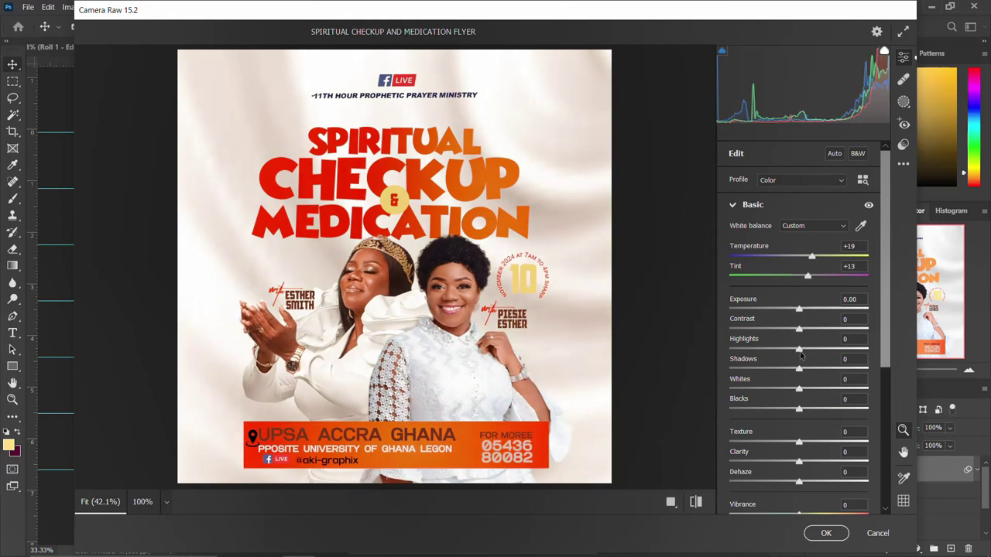
pyautogui.moveTo(801, 352); pyautogui.dragTo(798, 351)
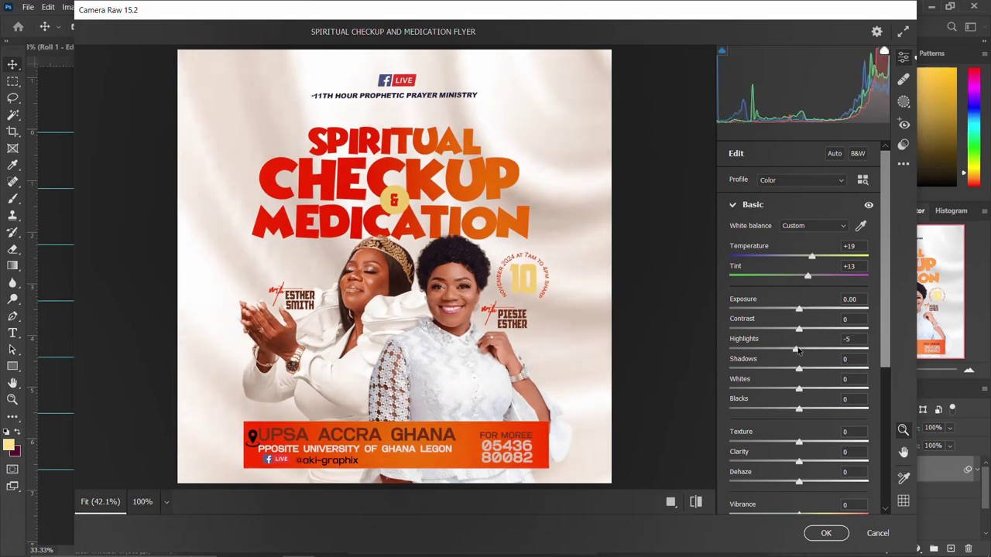
pyautogui.moveTo(800, 411); pyautogui.dragTo(805, 411)
# Step: Set Texture +16, Clarity -10 and Vibrance +4, leaving Saturation at 0
pyautogui.moveTo(802, 446); pyautogui.dragTo(812, 447)
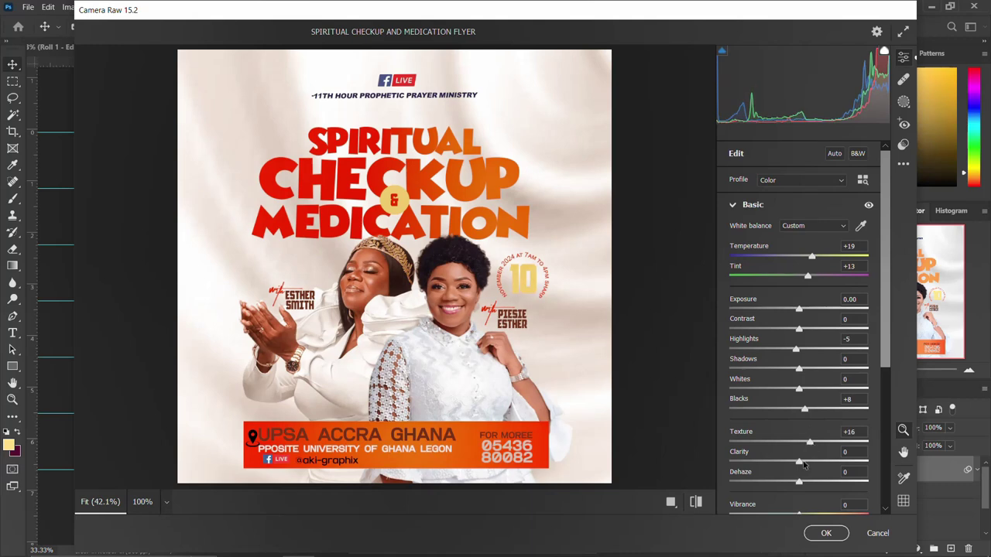
pyautogui.moveTo(802, 463); pyautogui.dragTo(794, 462)
pyautogui.scroll(-4, 802, 480)
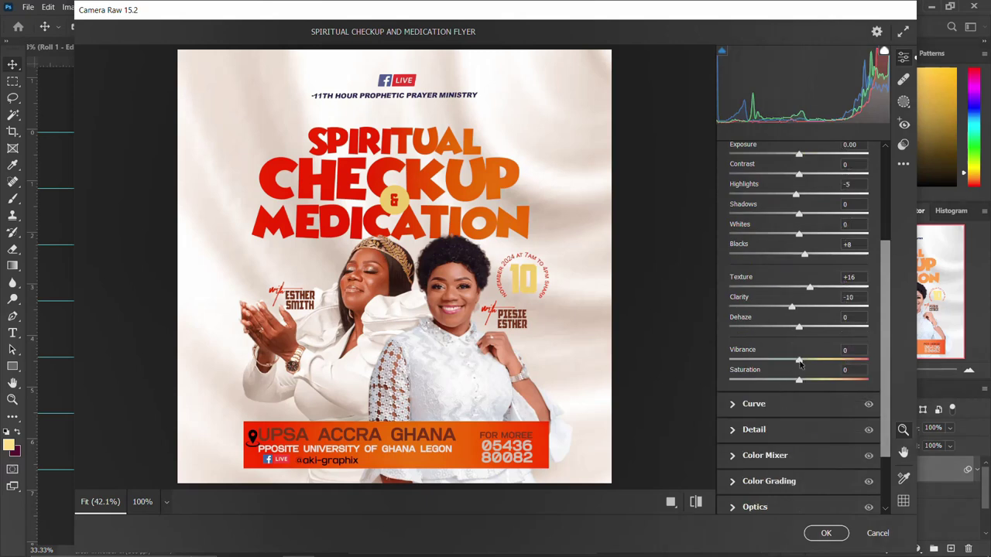
pyautogui.moveTo(800, 364)
pyautogui.mouseDown()
pyautogui.moveTo(784, 364)
pyautogui.moveTo(802, 361)
pyautogui.mouseUp()
pyautogui.moveTo(800, 381); pyautogui.dragTo(800, 379)
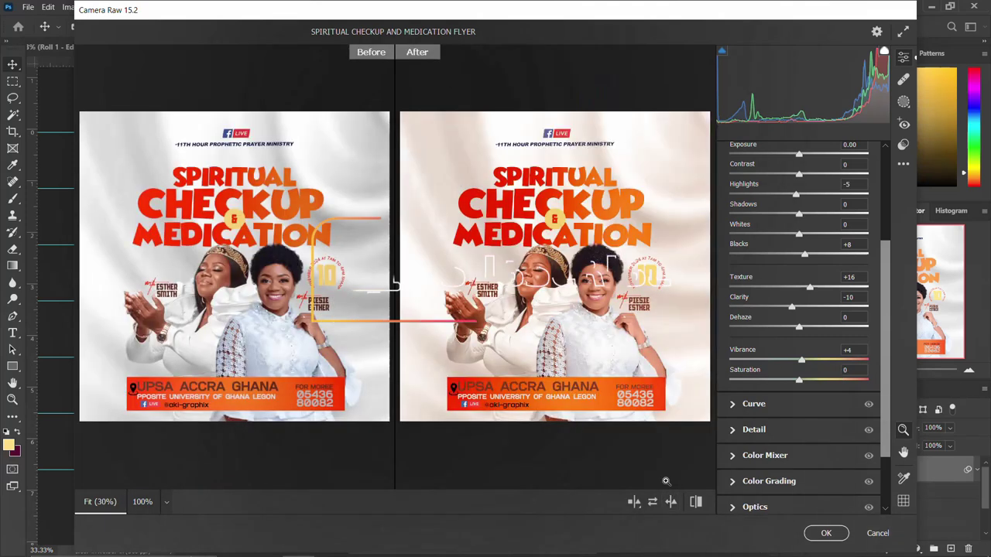
# Step: Check the Before/After view in Camera Raw and apply the grade
pyautogui.click(695, 502)
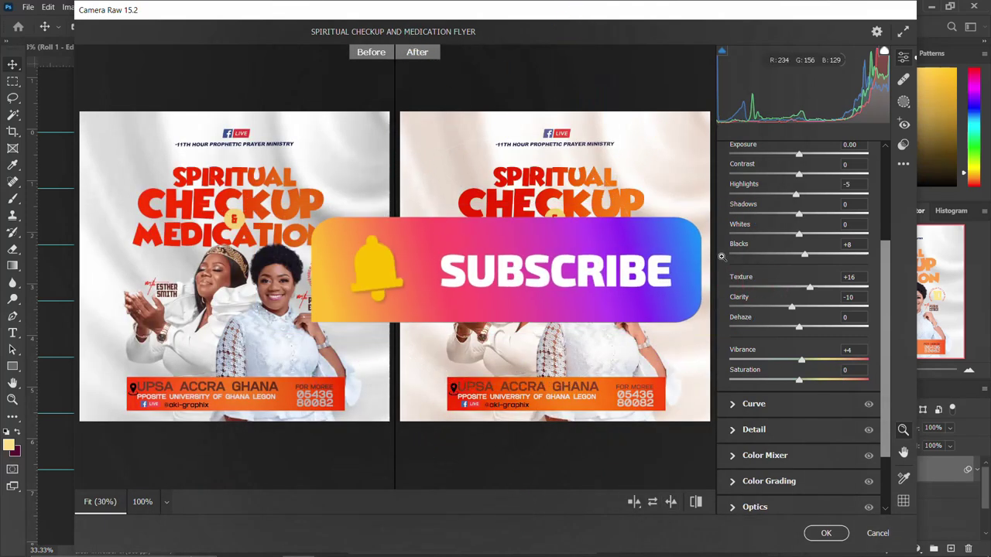
pyautogui.scroll(3, 783, 239)
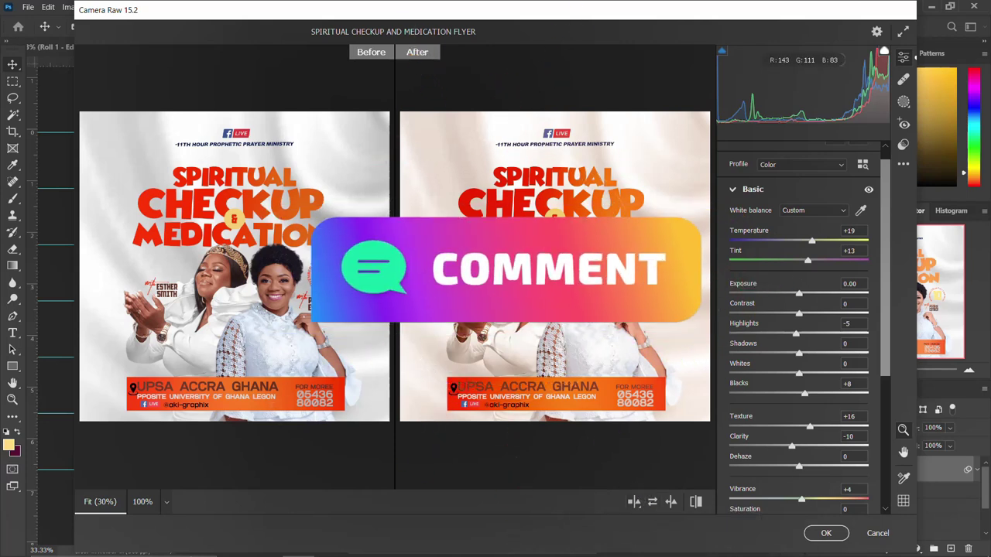
pyautogui.click(825, 533)
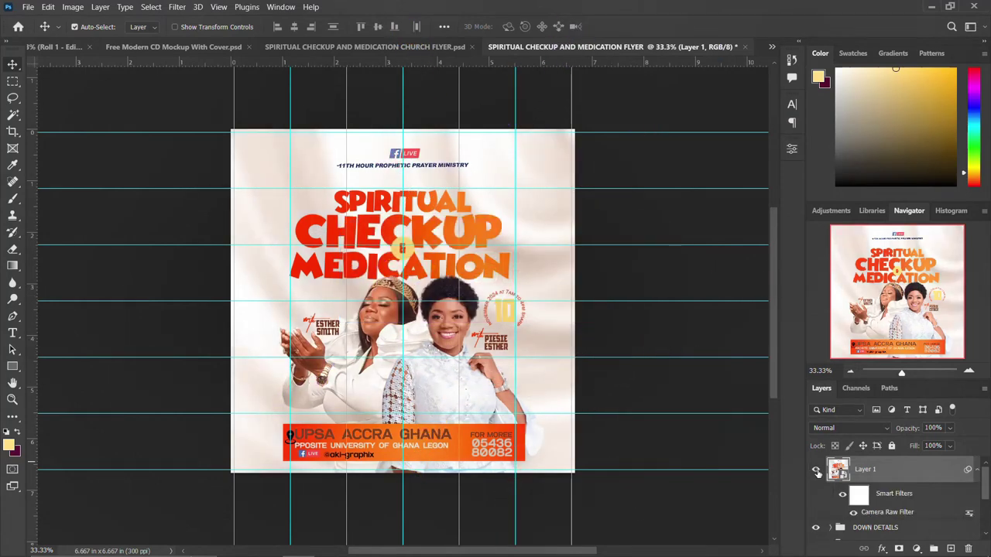
# Step: Toggle Layer 1's visibility to compare the graded flyer against the original
pyautogui.click(819, 473)
pyautogui.click(817, 471)
pyautogui.click(817, 471)
pyautogui.click(817, 471)
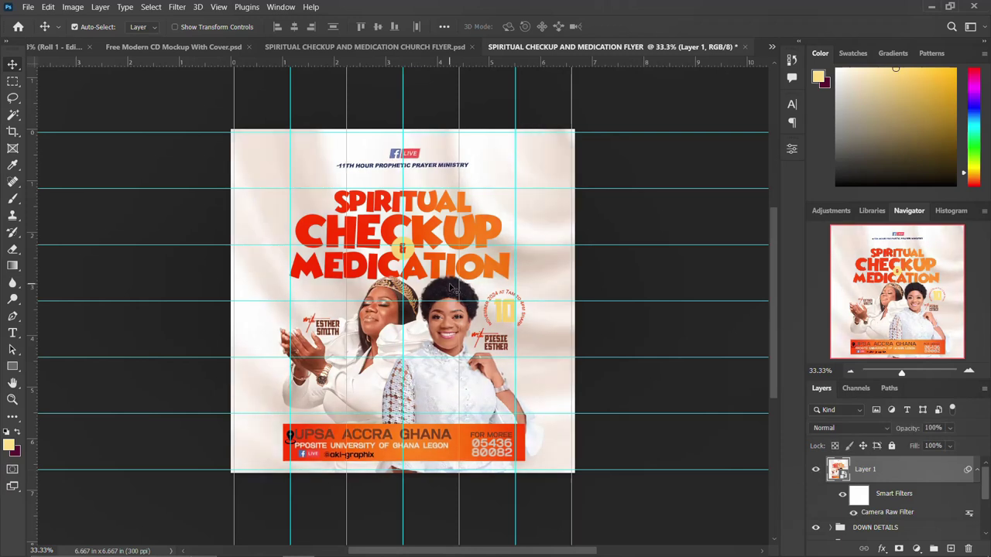